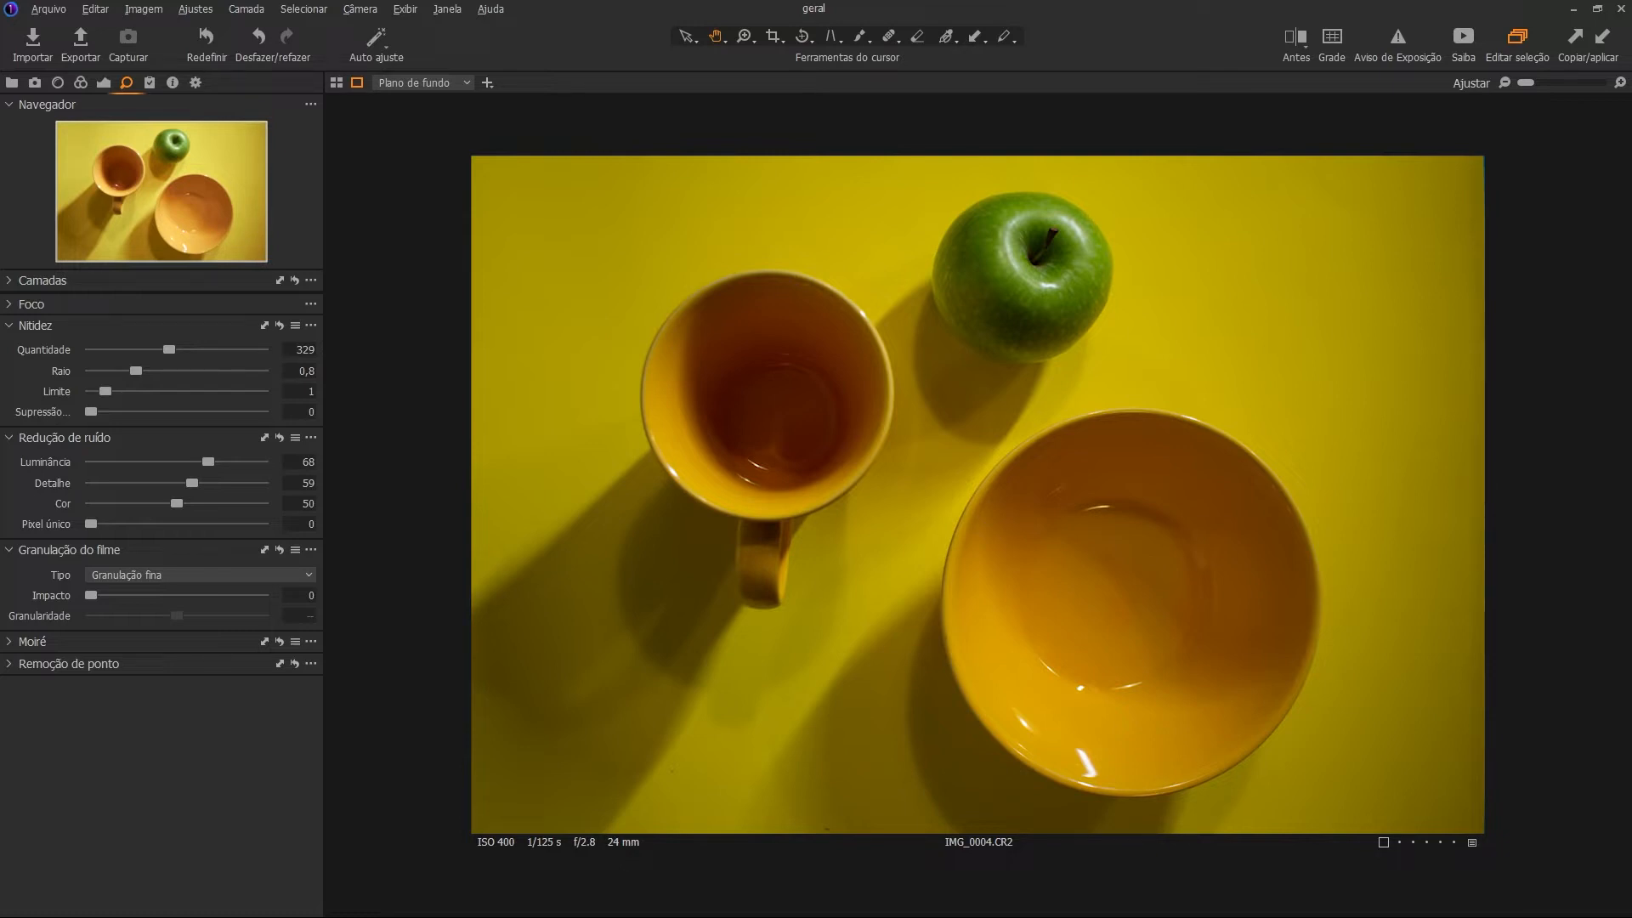
Add a new filled adjustment layer and set its white balance to Kelvin 9819 and tint 5,1.
click(80, 83)
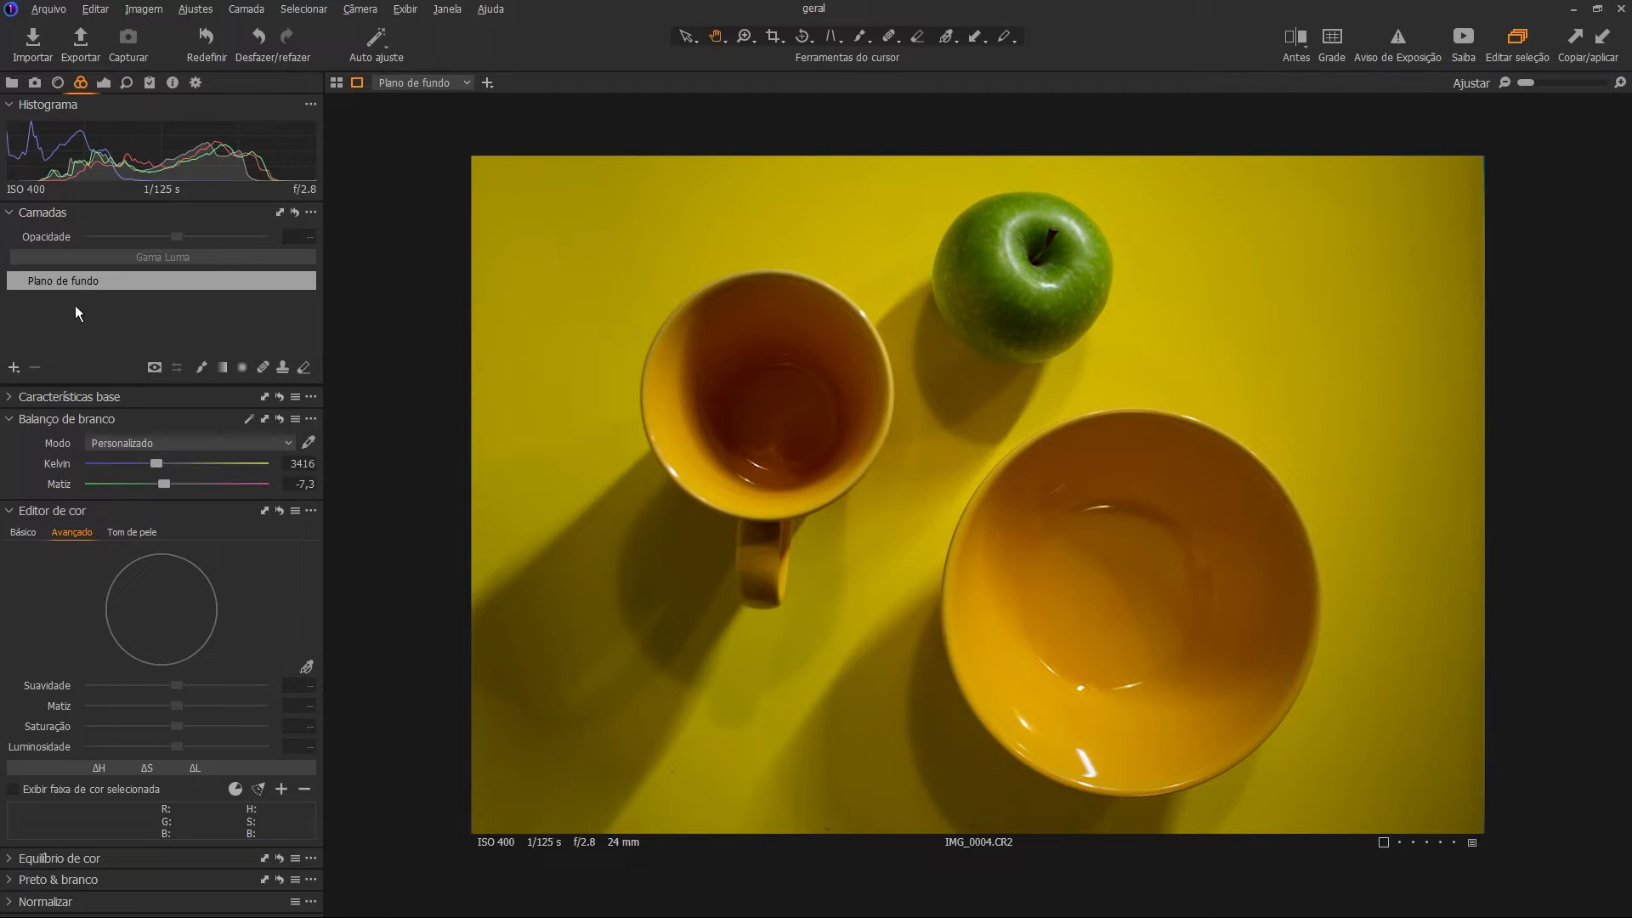
click(13, 366)
click(157, 400)
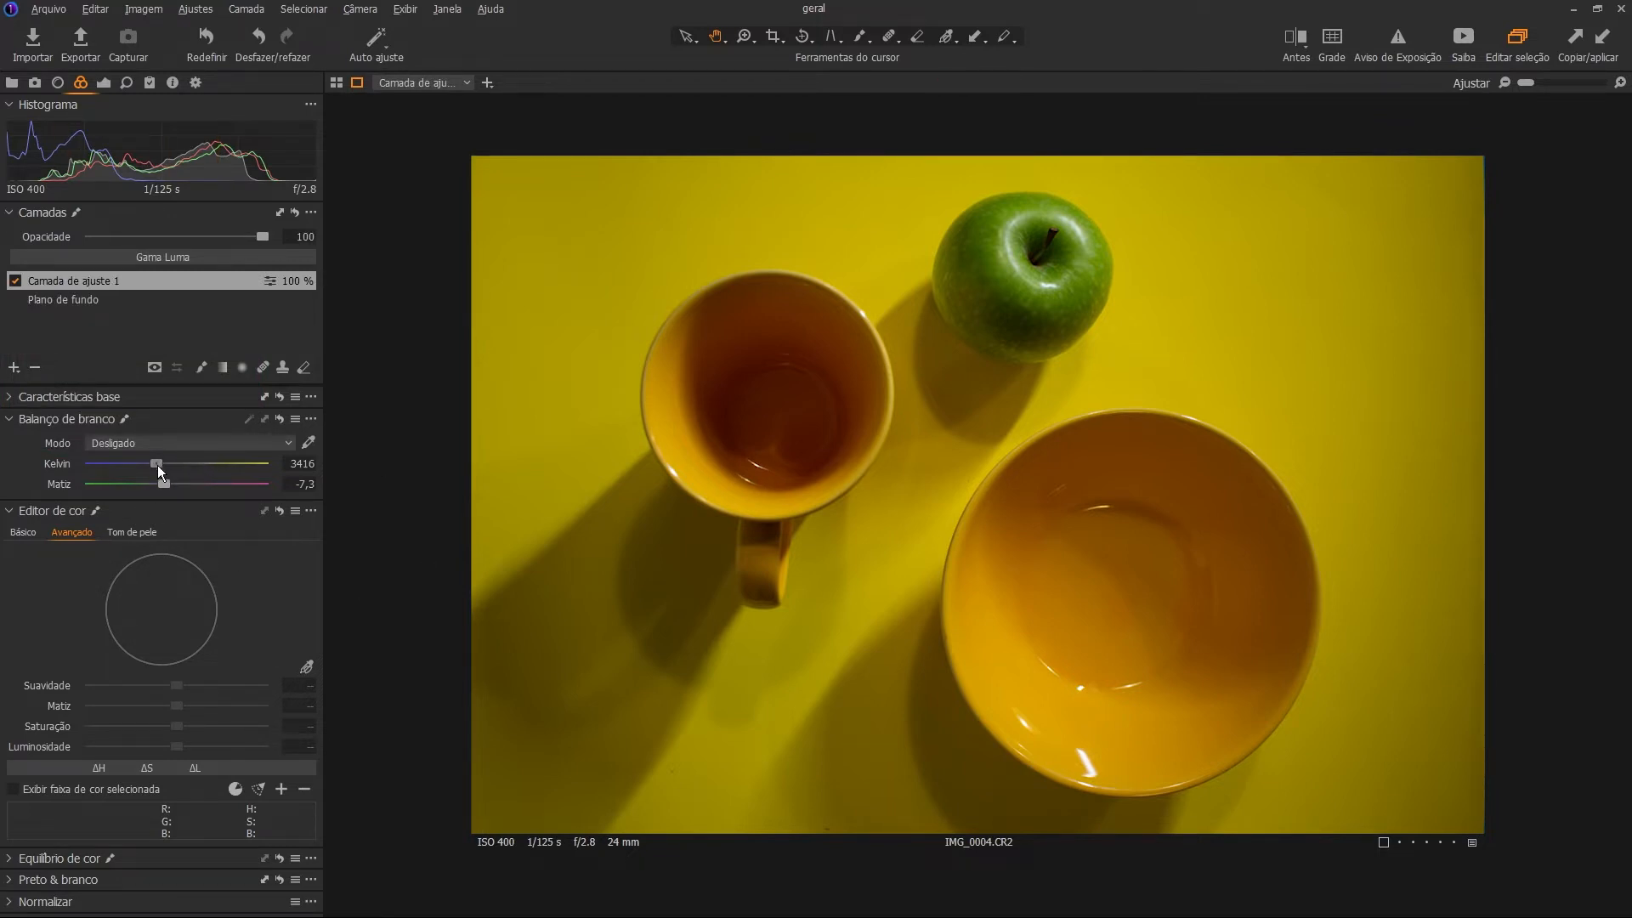
drag(157, 466, 248, 466)
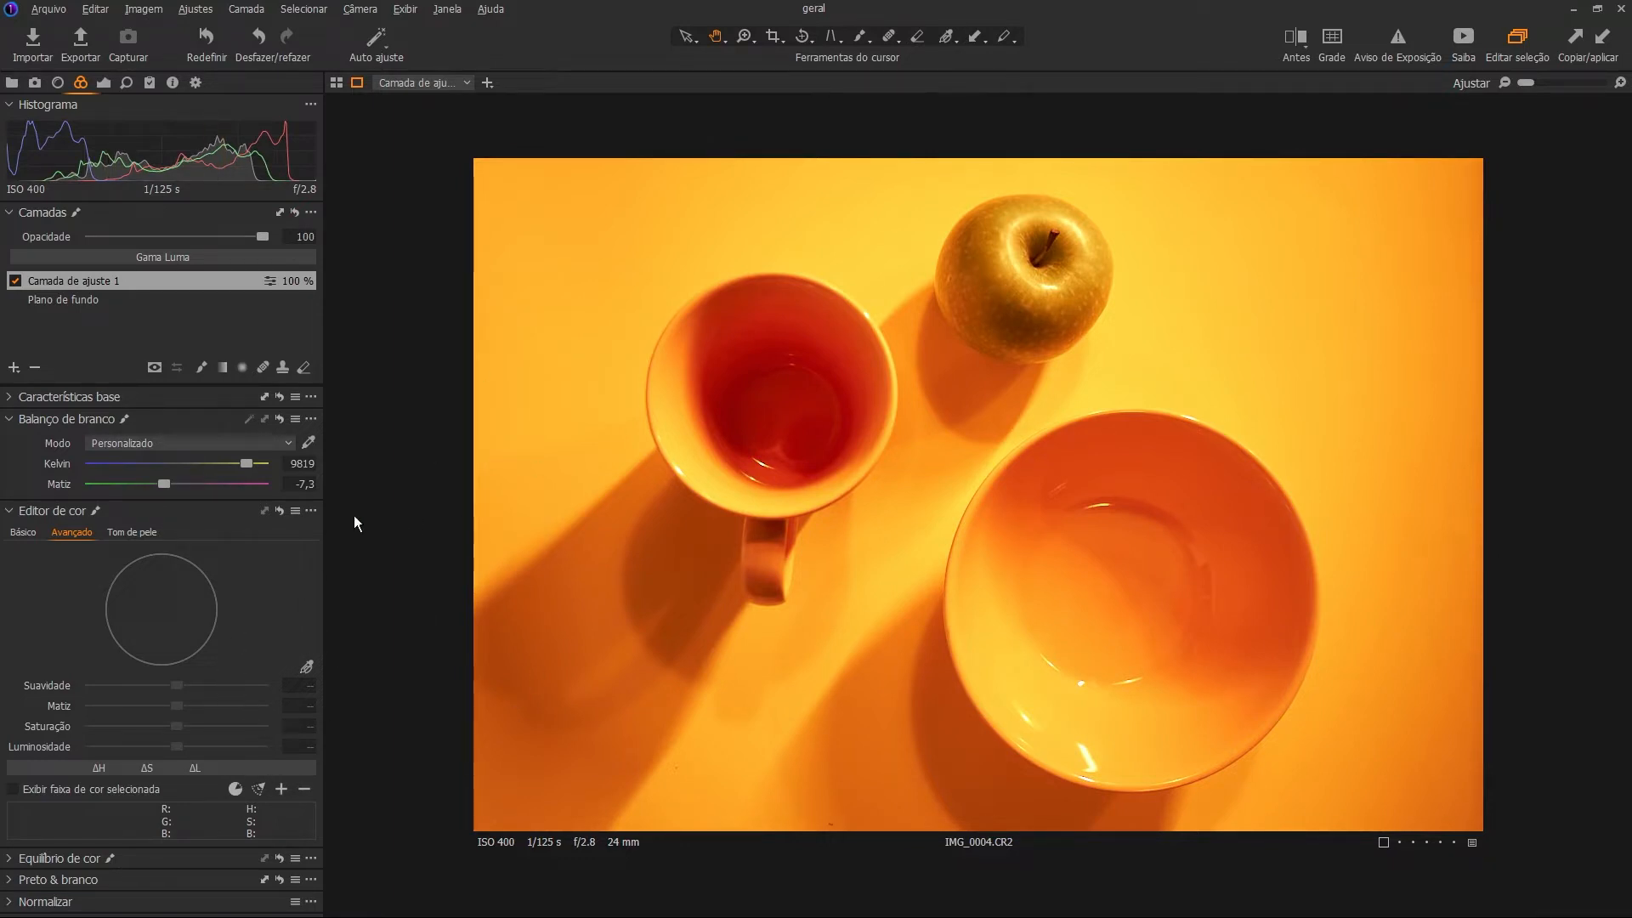
drag(164, 483, 190, 484)
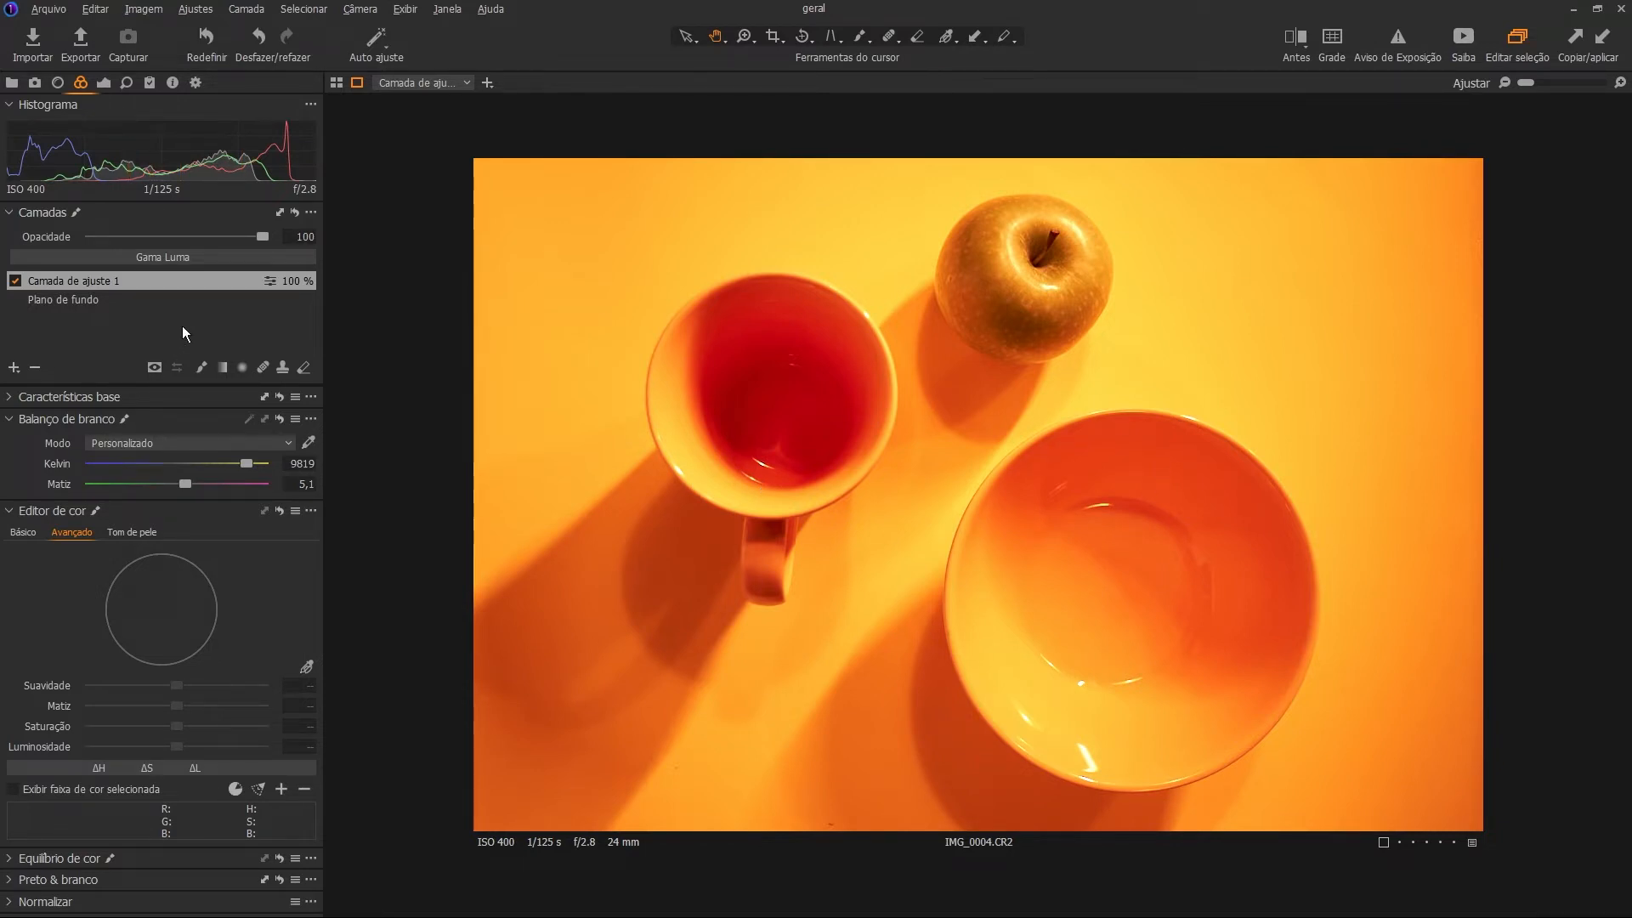
Invert the mask of the warm adjustment layer and rename the layer CANECAS.
right_click(187, 281)
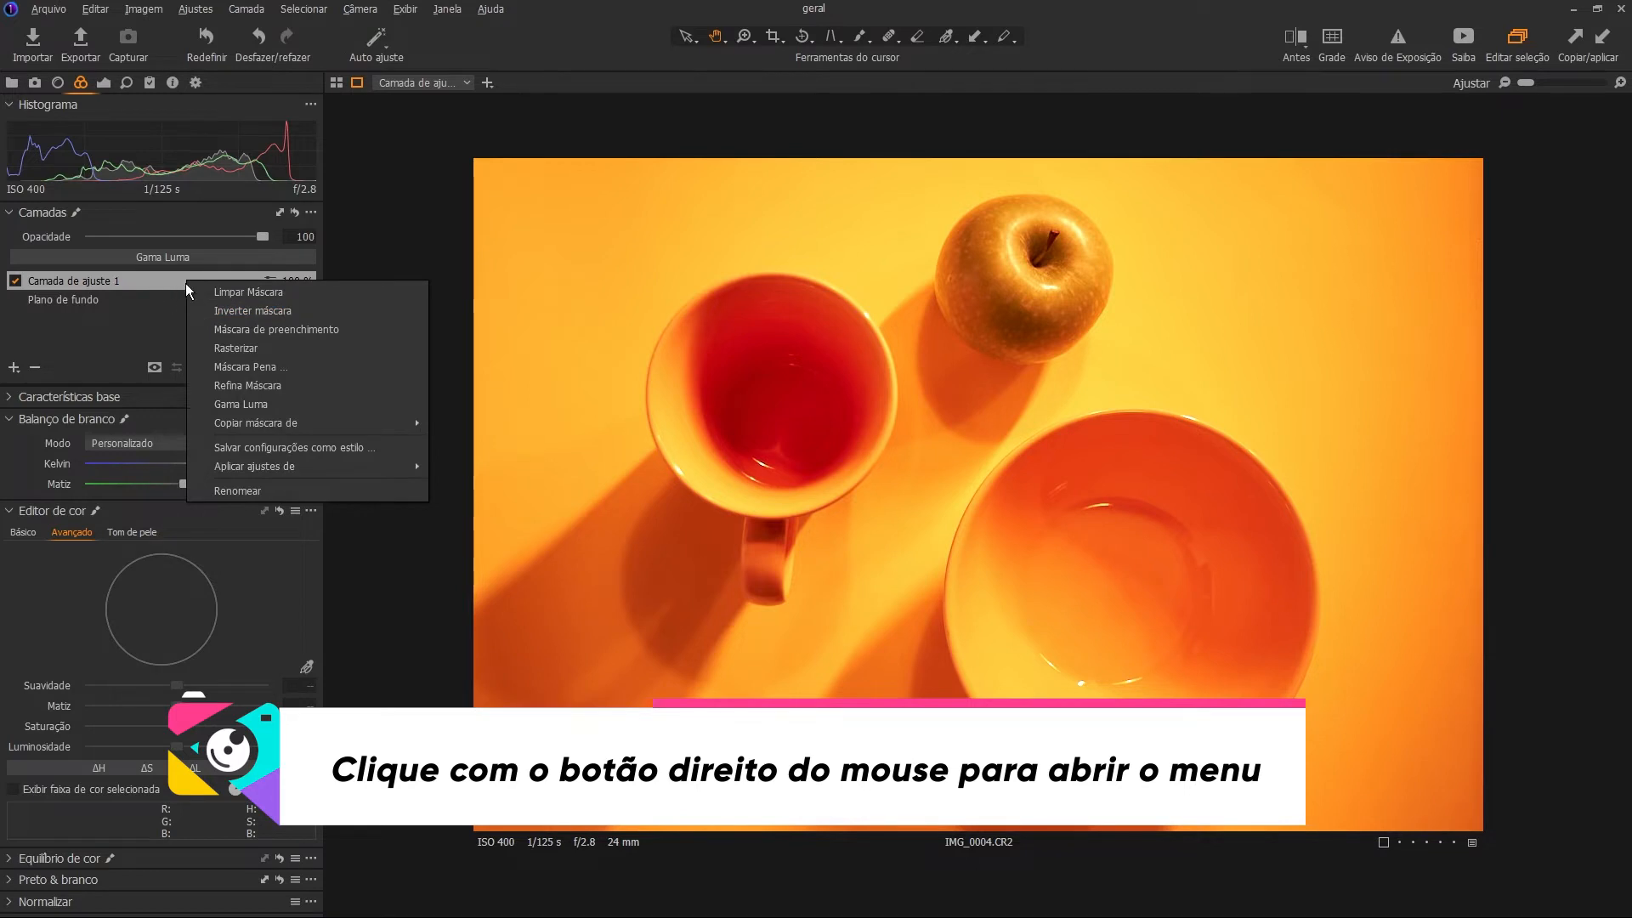
click(262, 310)
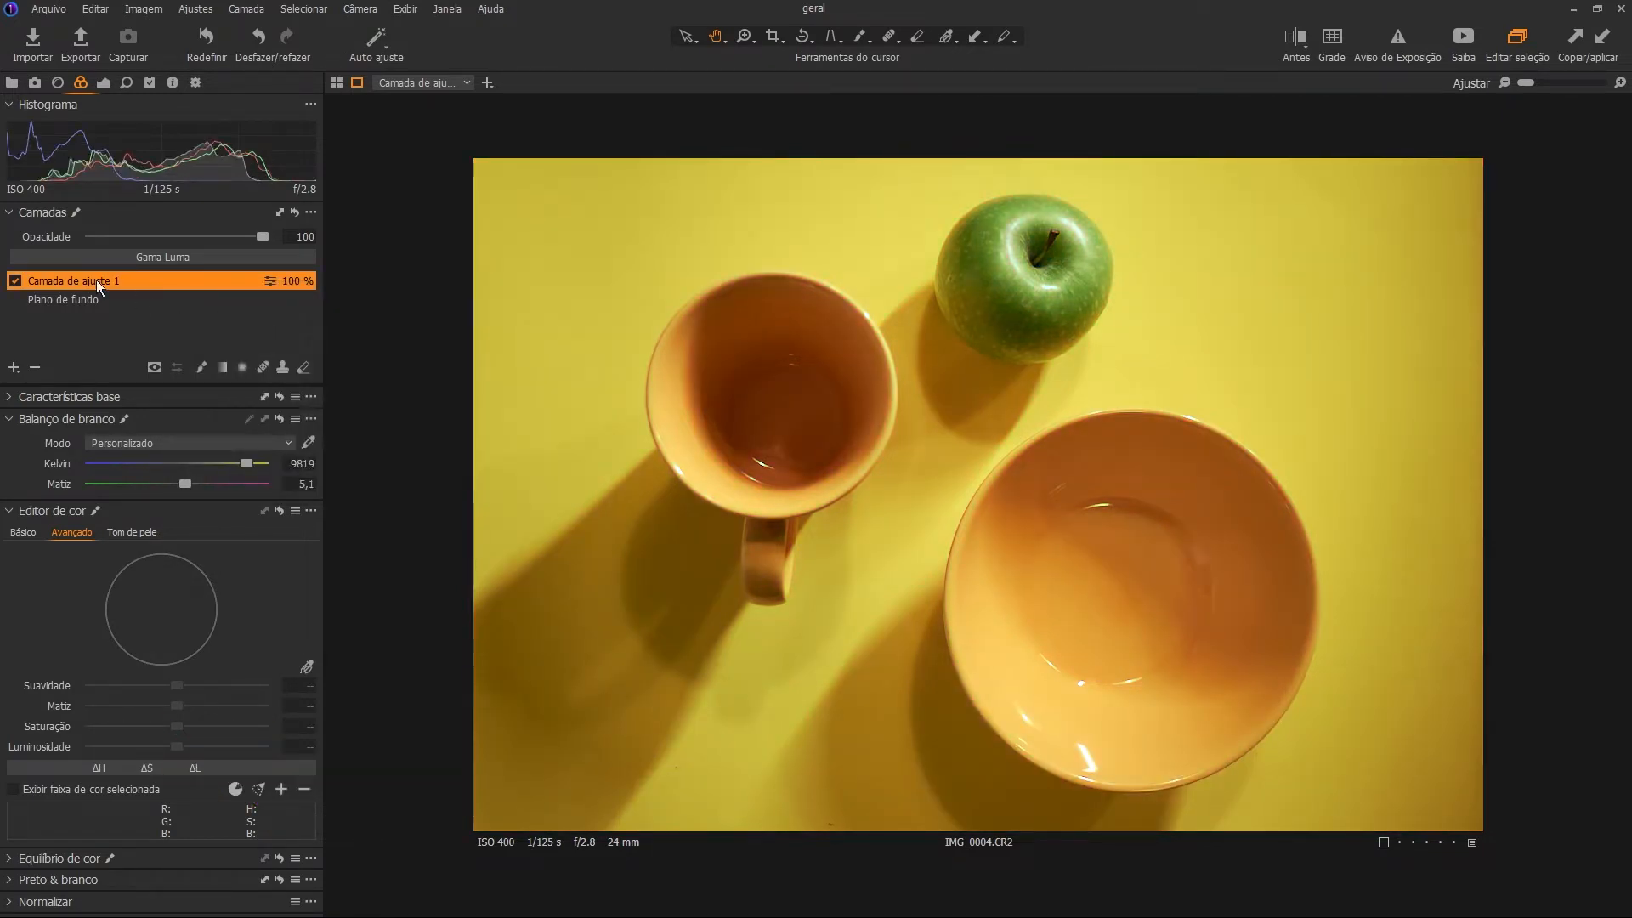
double_click(75, 275)
text(CANECAS)
key(Return)
Add a second filled adjustment layer and lower its white balance to Kelvin 800.
click(13, 368)
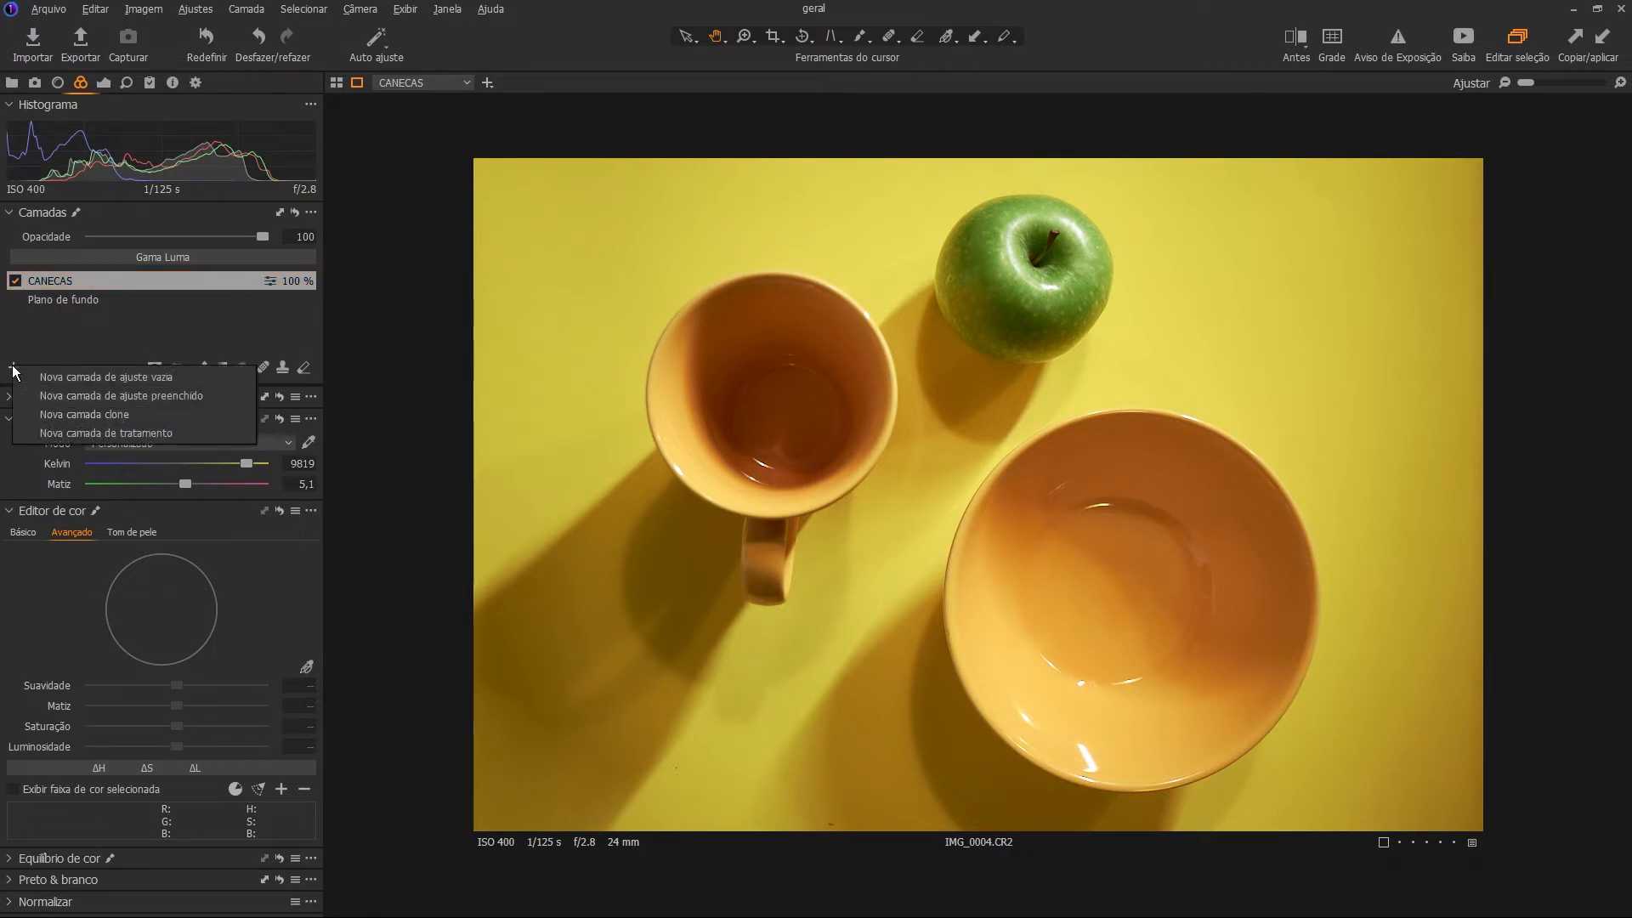
click(90, 392)
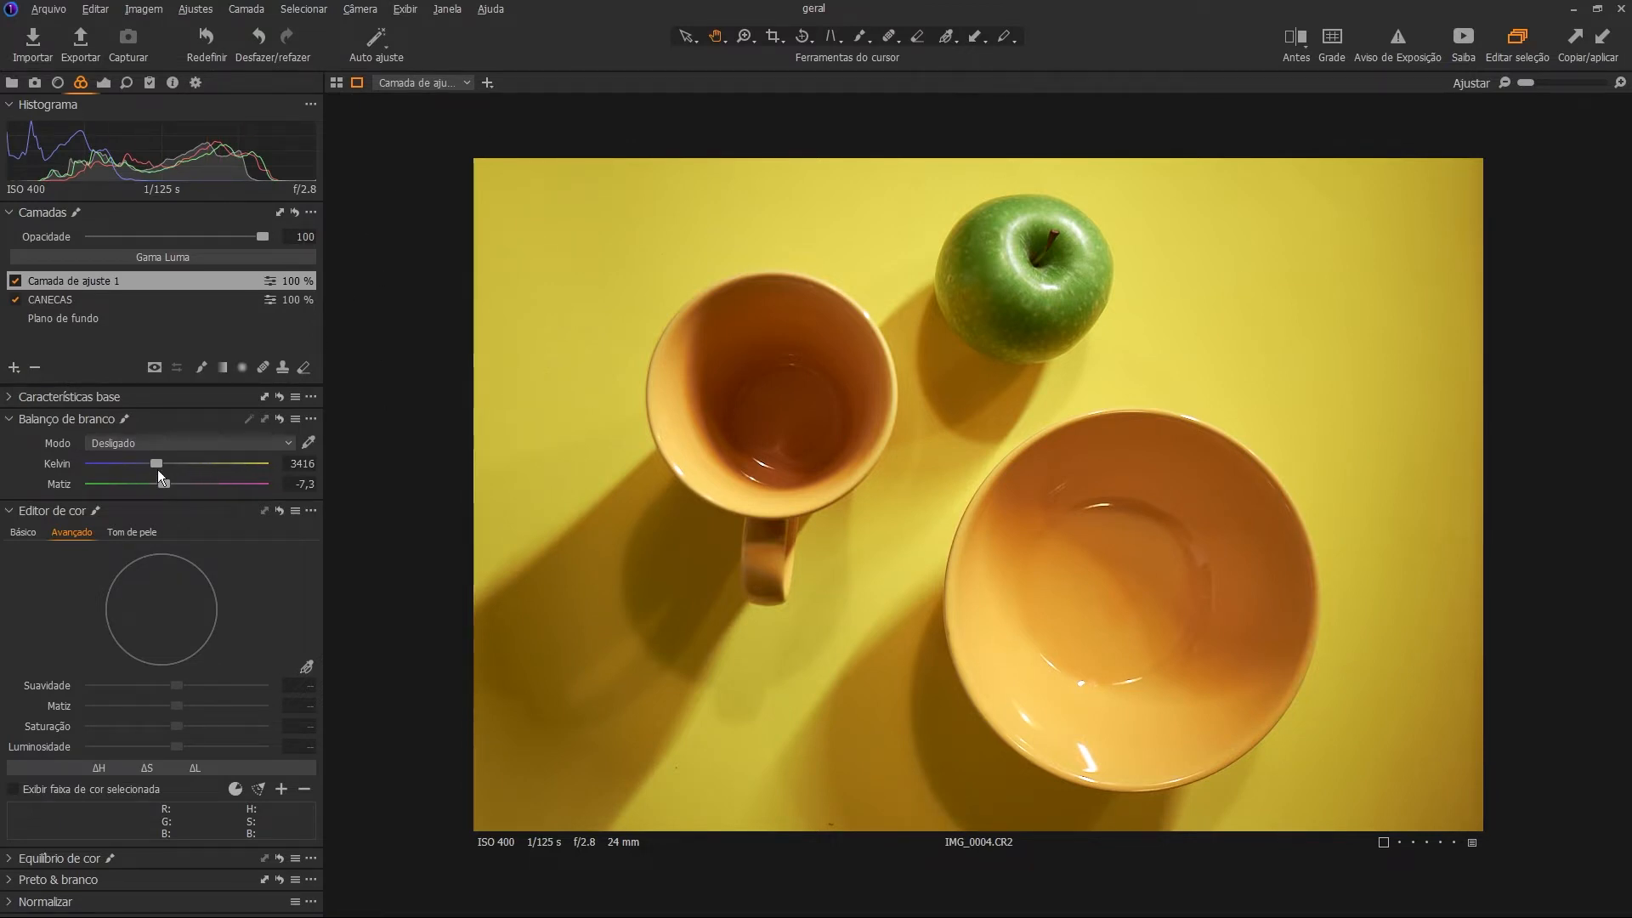
drag(156, 465, 86, 469)
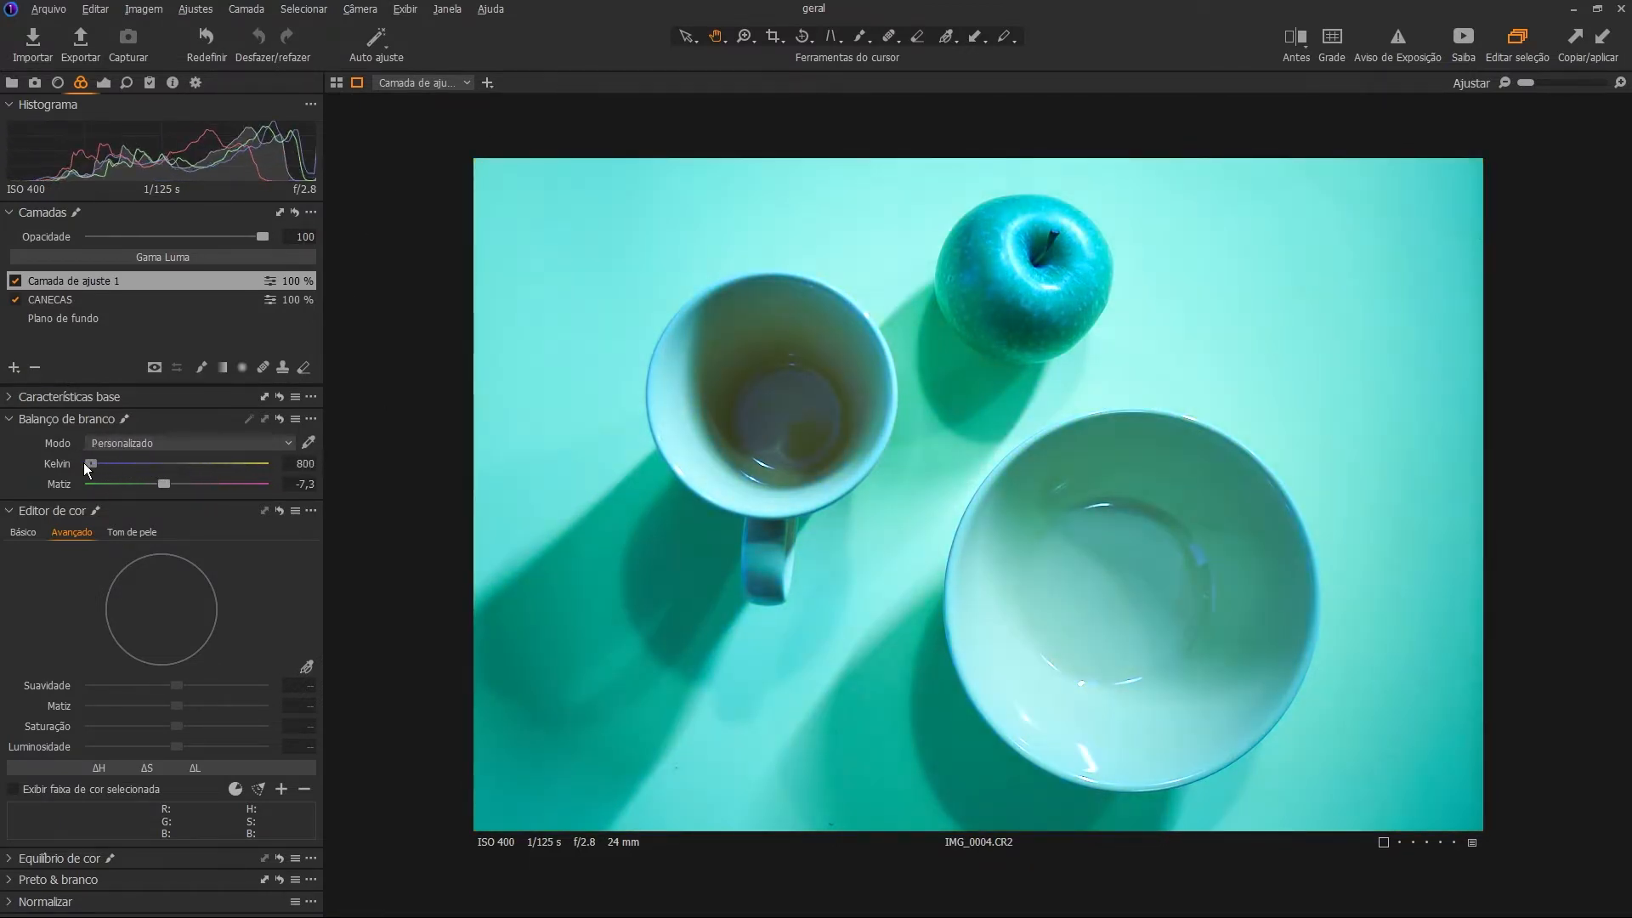
Darken the new blue adjustment layer by setting its exposure to -0,93.
click(103, 81)
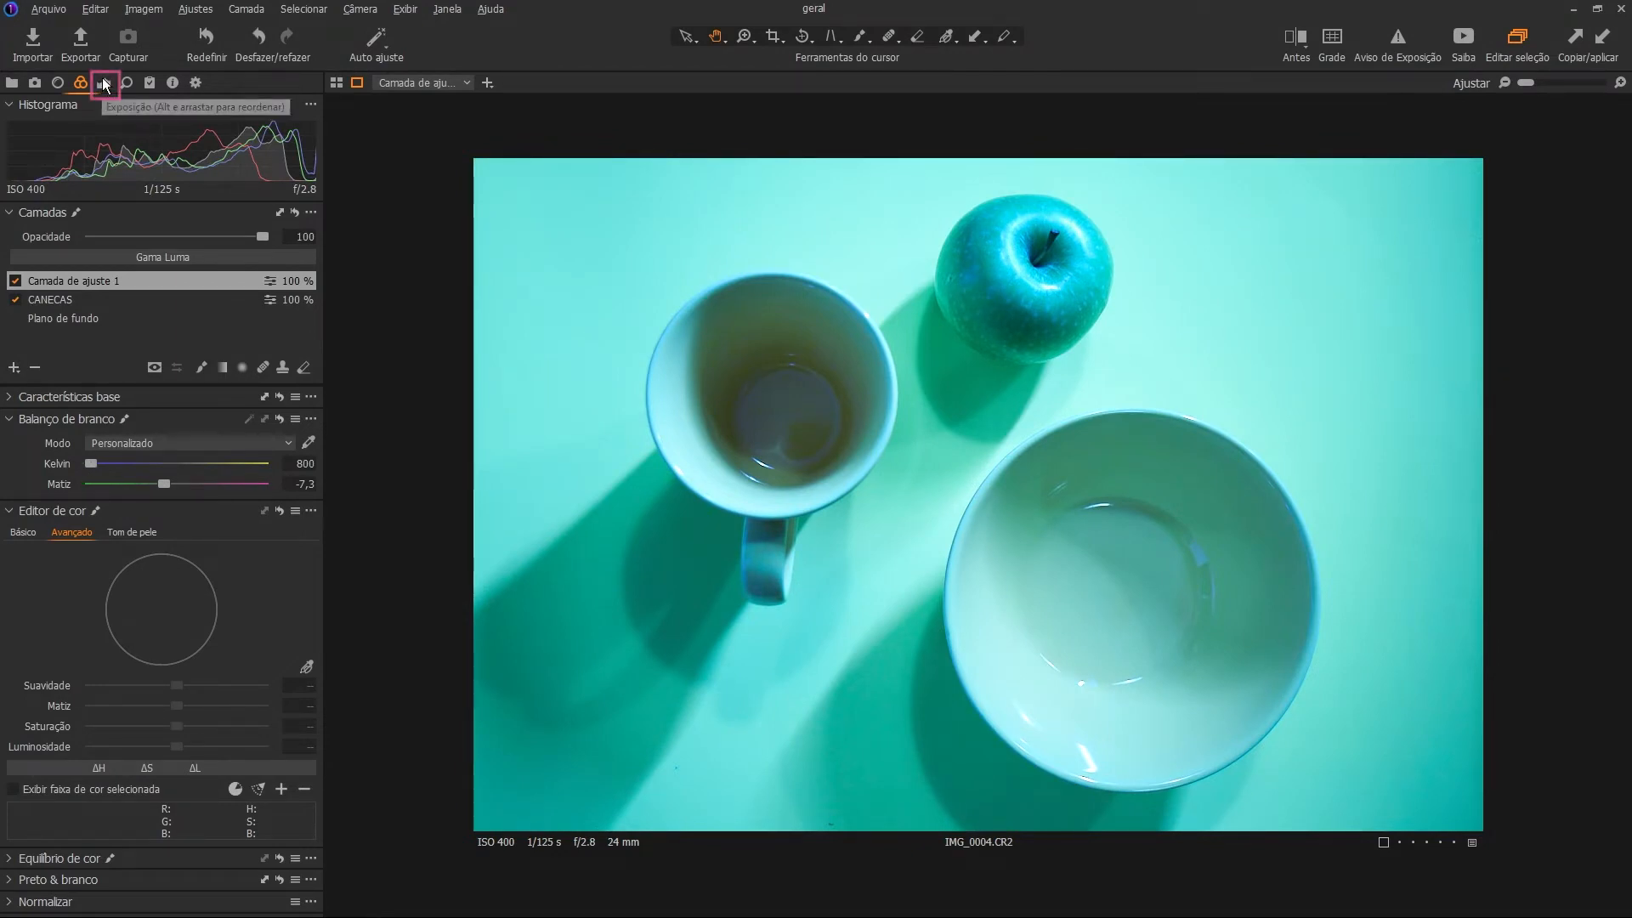
drag(171, 514, 153, 512)
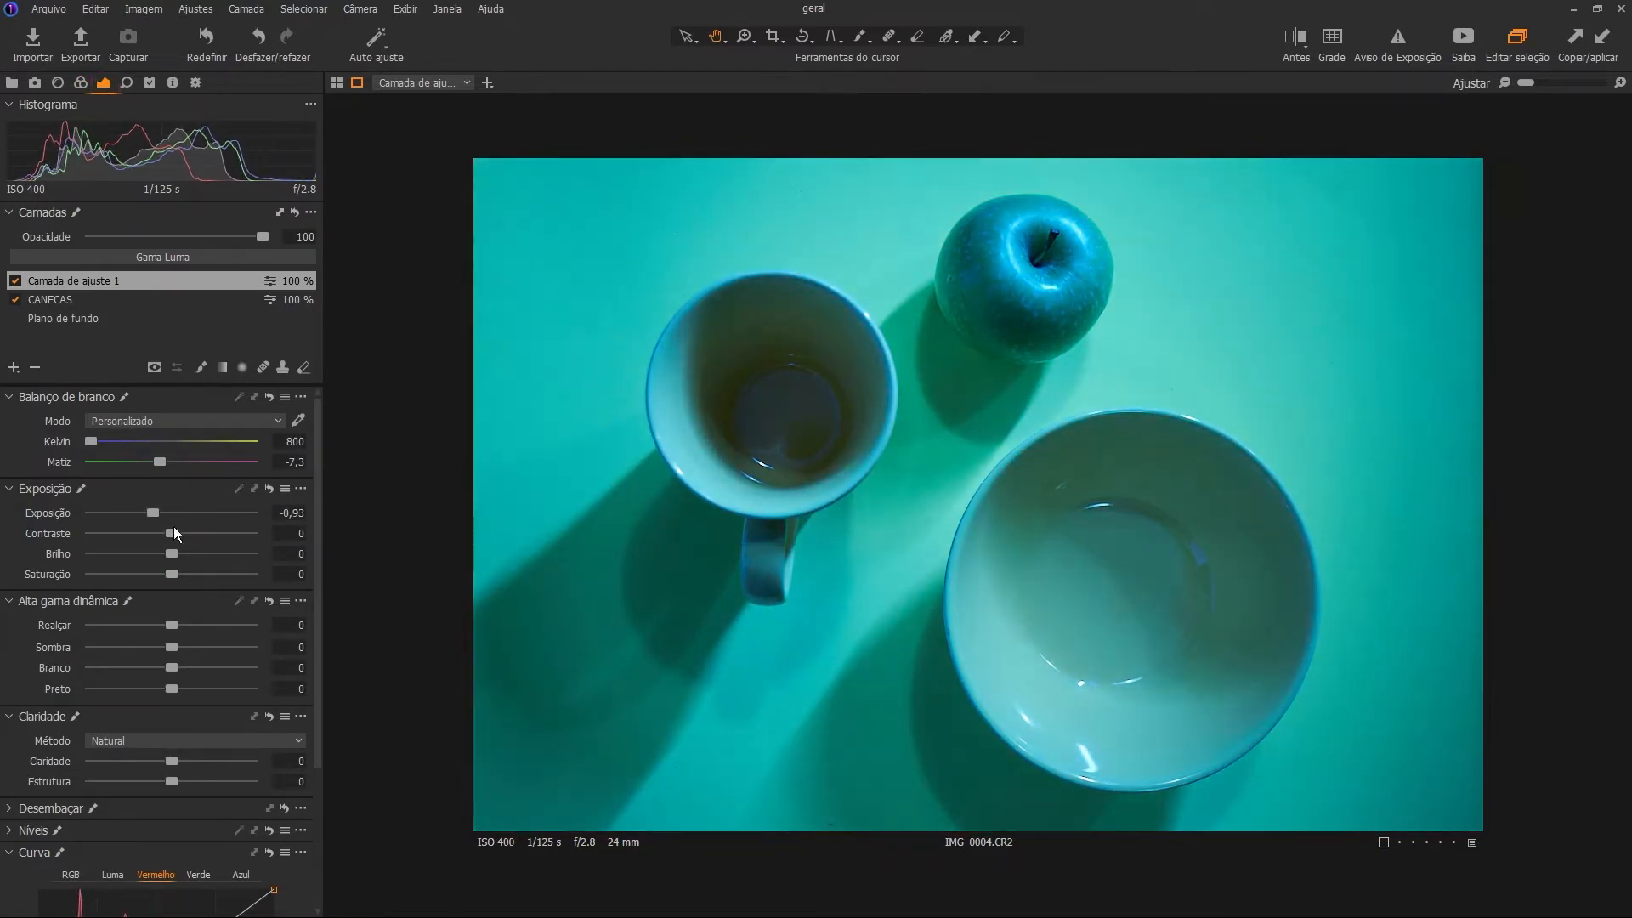
mouse_move(182, 574)
mouse_down()
mouse_move(196, 571)
mouse_move(171, 551)
mouse_up()
Expand the Color Balance tool and detach it as an enlarged floating window over the photo.
click(81, 82)
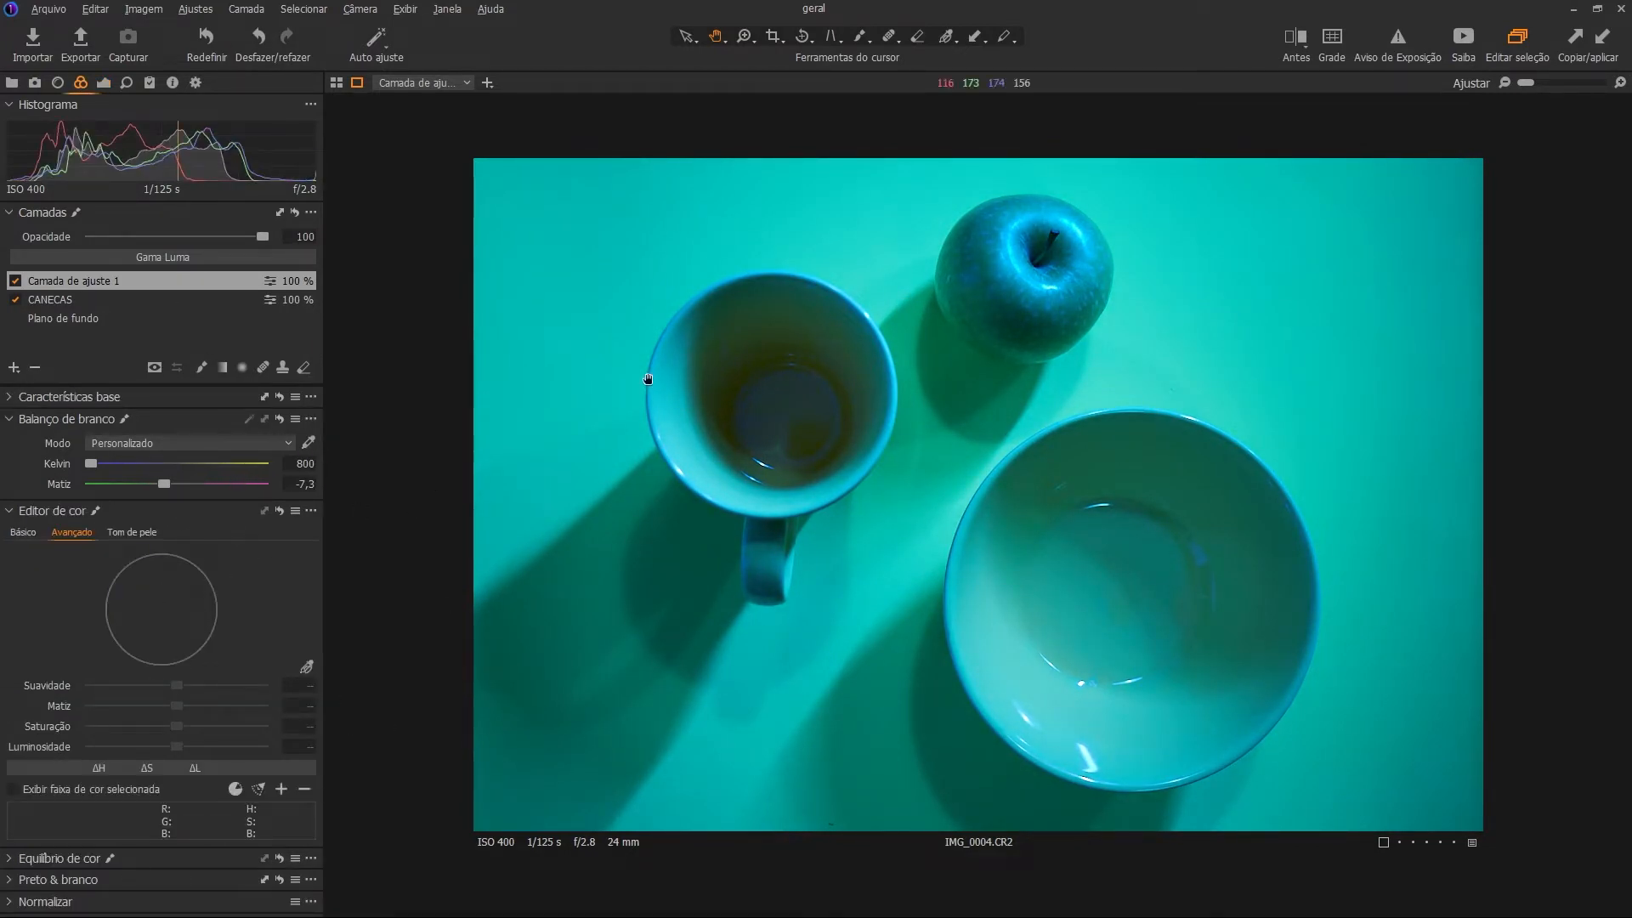
click(152, 857)
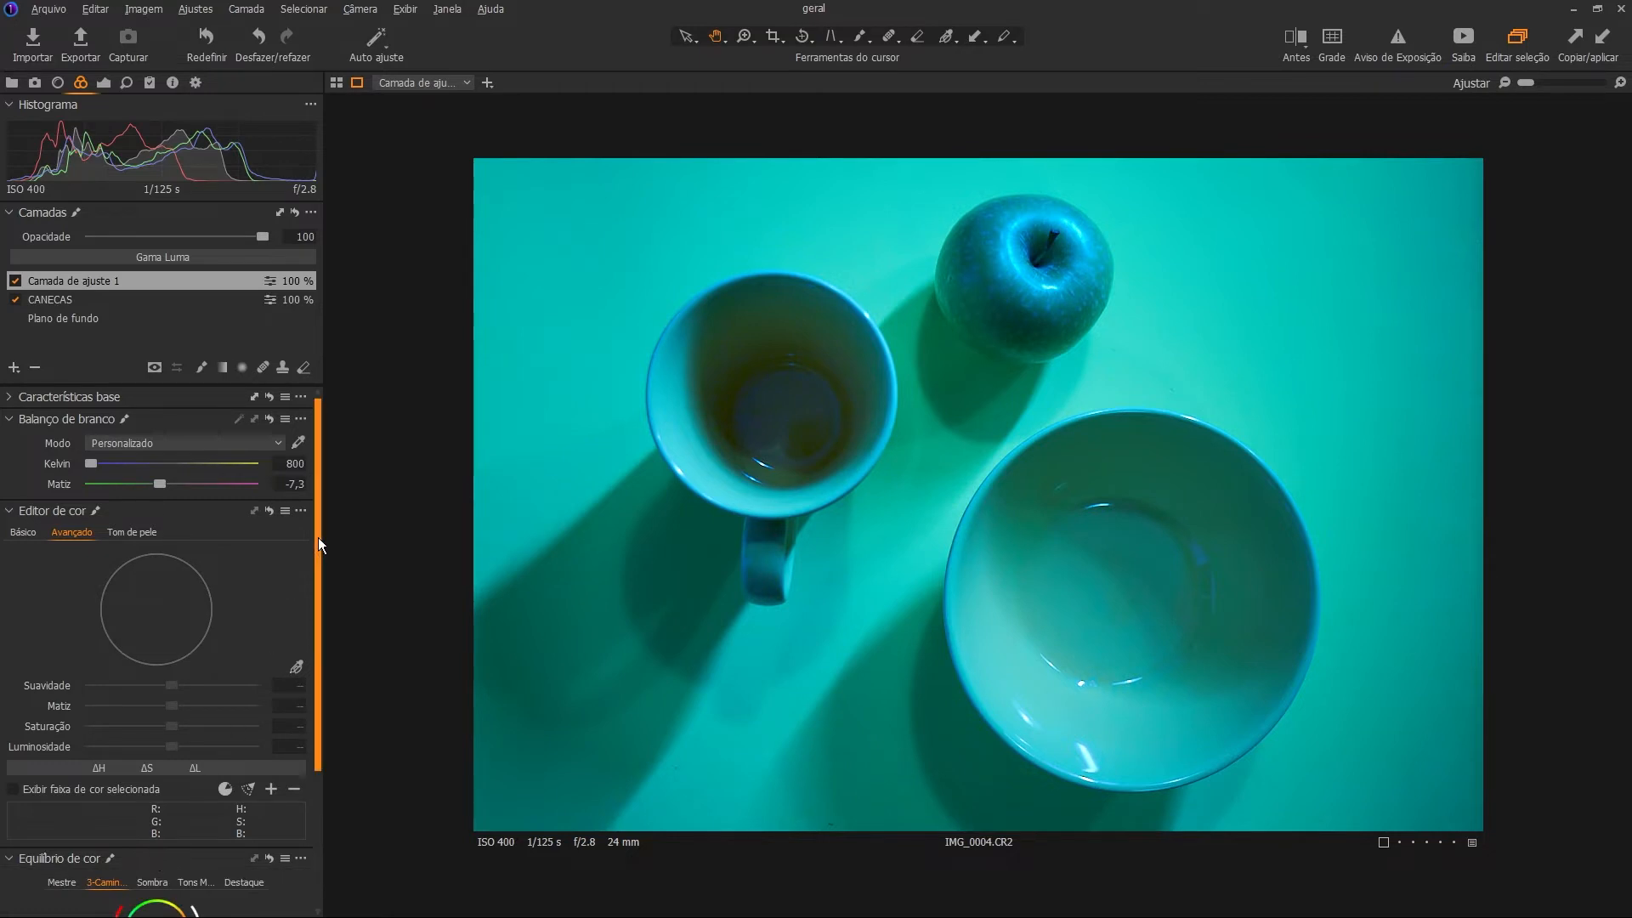
drag(318, 537, 314, 717)
drag(143, 676, 202, 246)
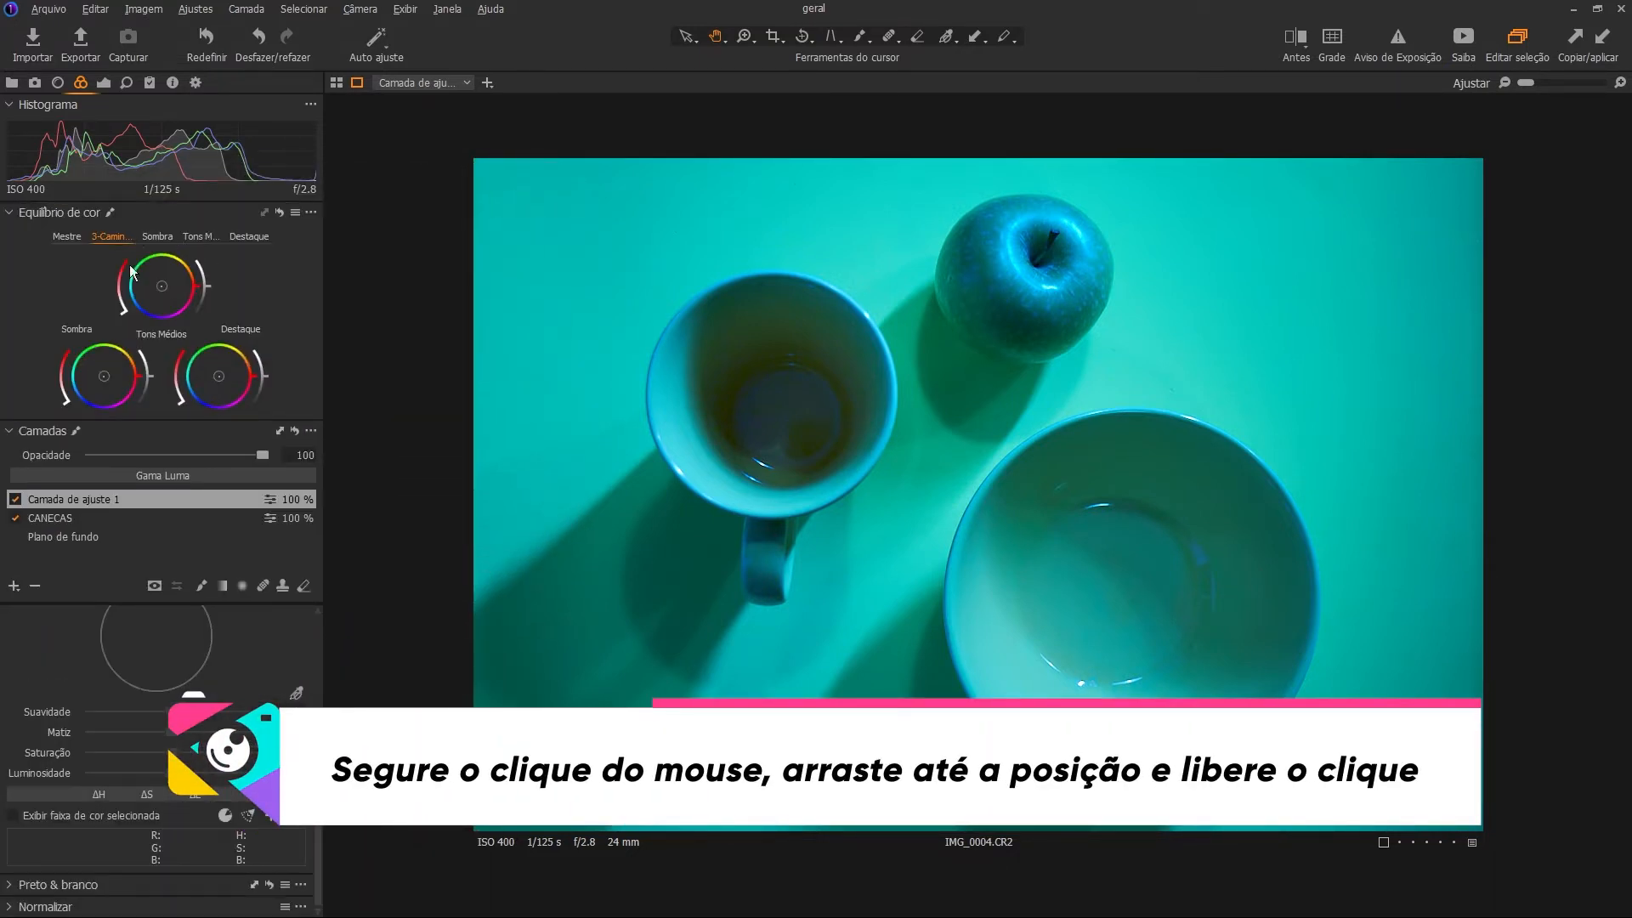
drag(54, 219, 461, 130)
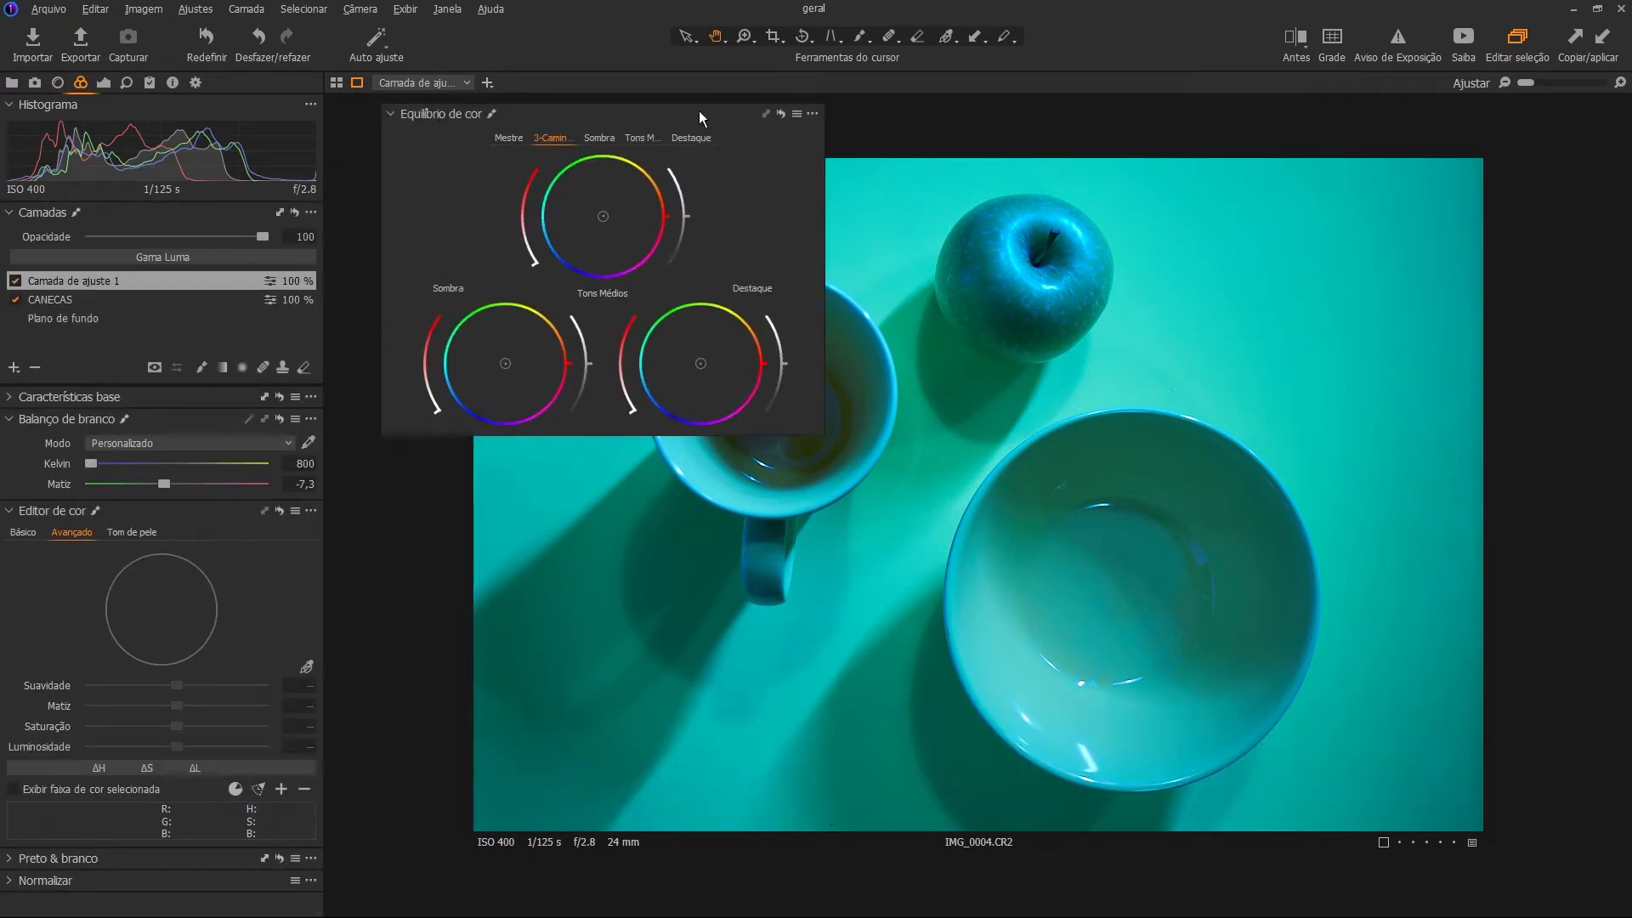
drag(698, 111, 1320, 180)
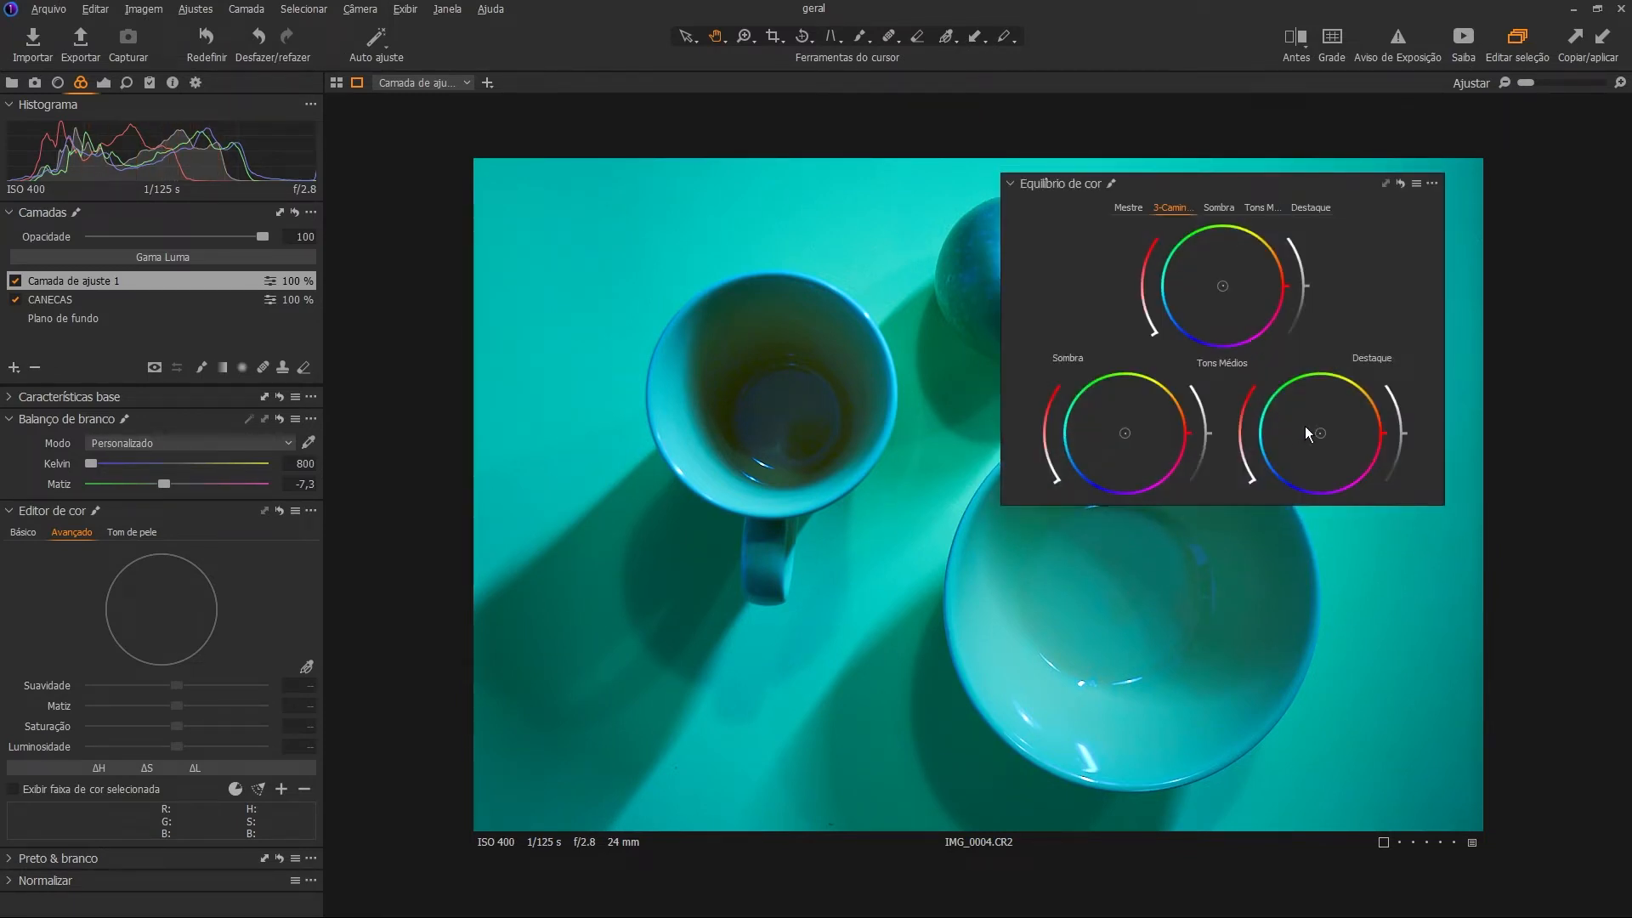
Shift the layer's highlights, shadows and midtones toward blue in Color Balance, then dock the tool again.
mouse_move(1319, 432)
mouse_down()
mouse_move(1289, 460)
mouse_move(1304, 449)
mouse_up()
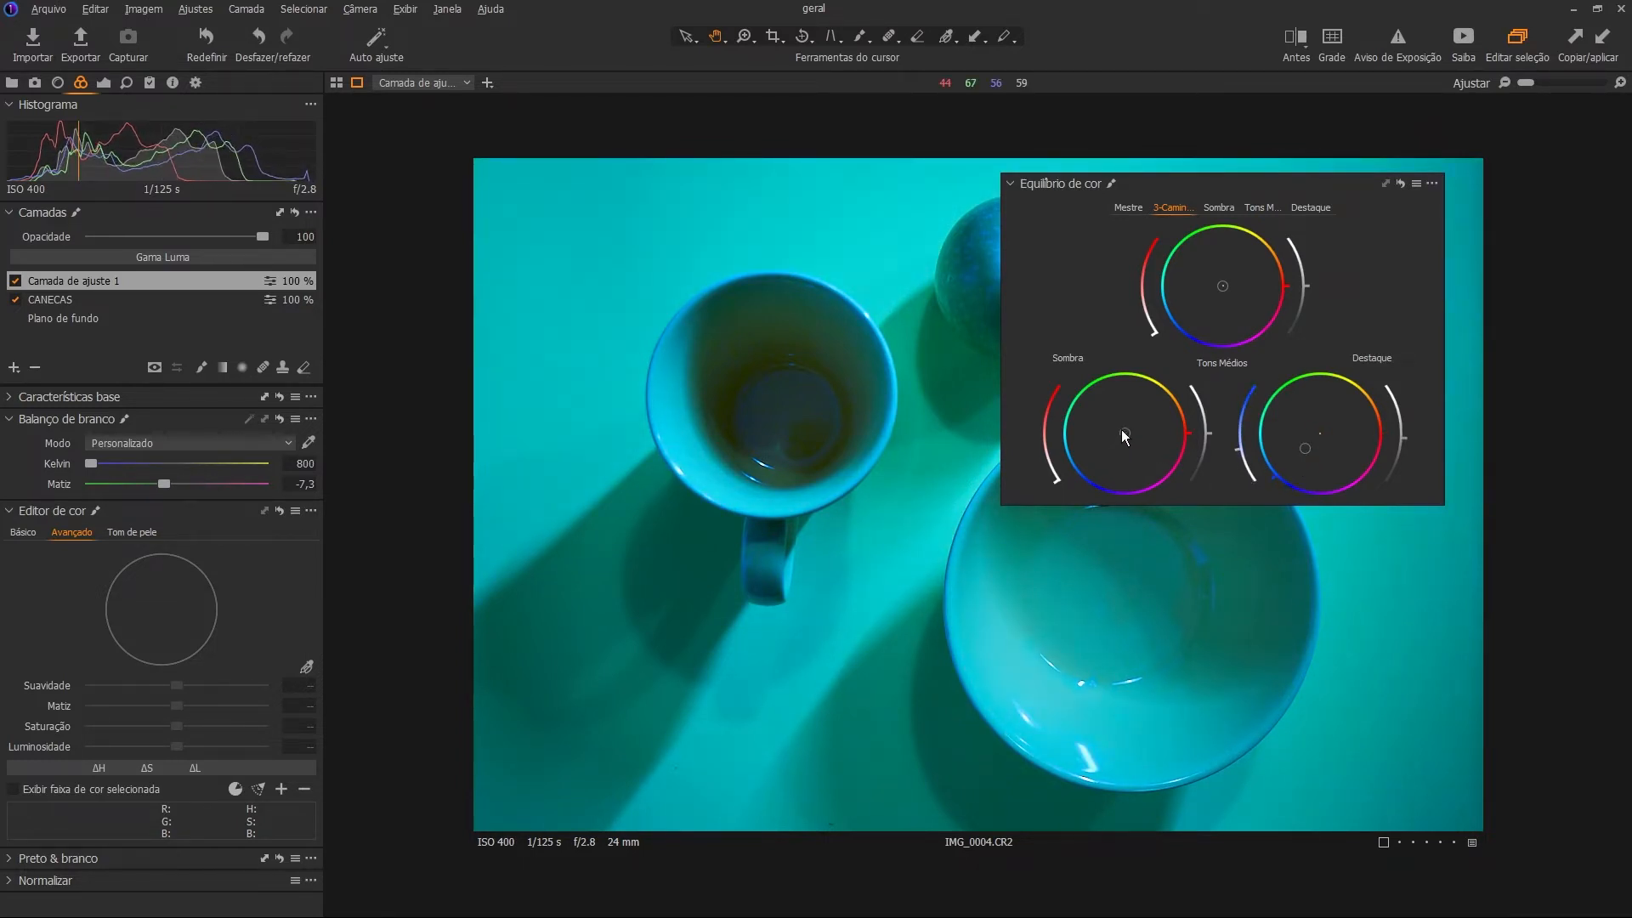
drag(1120, 430, 1103, 449)
drag(1222, 286, 1193, 319)
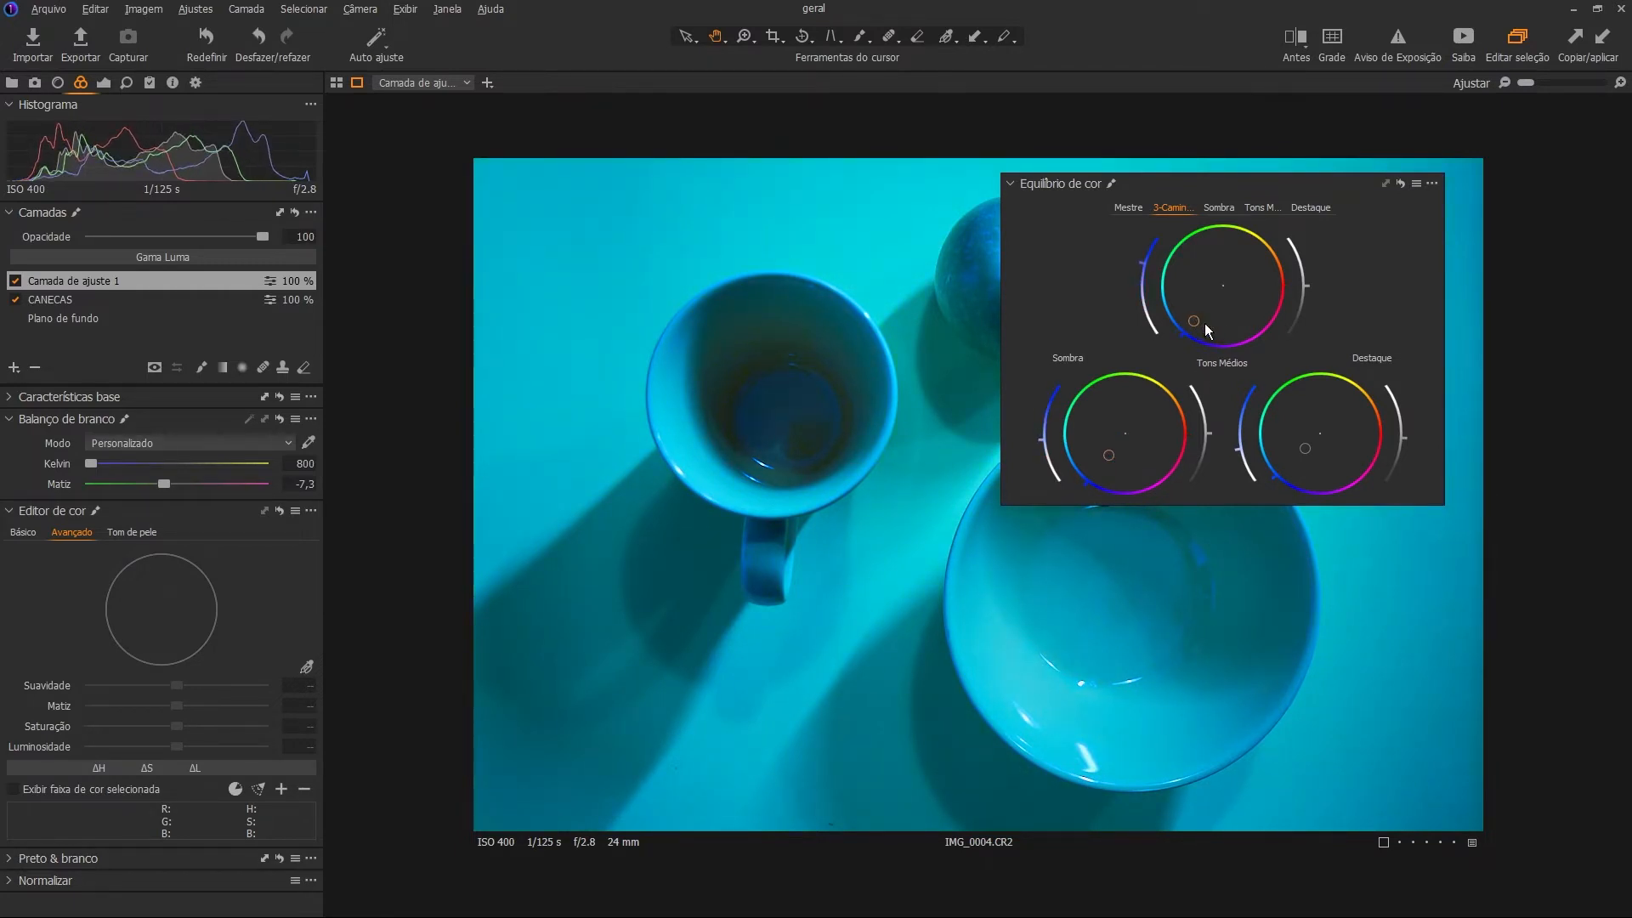
drag(1302, 181, 248, 447)
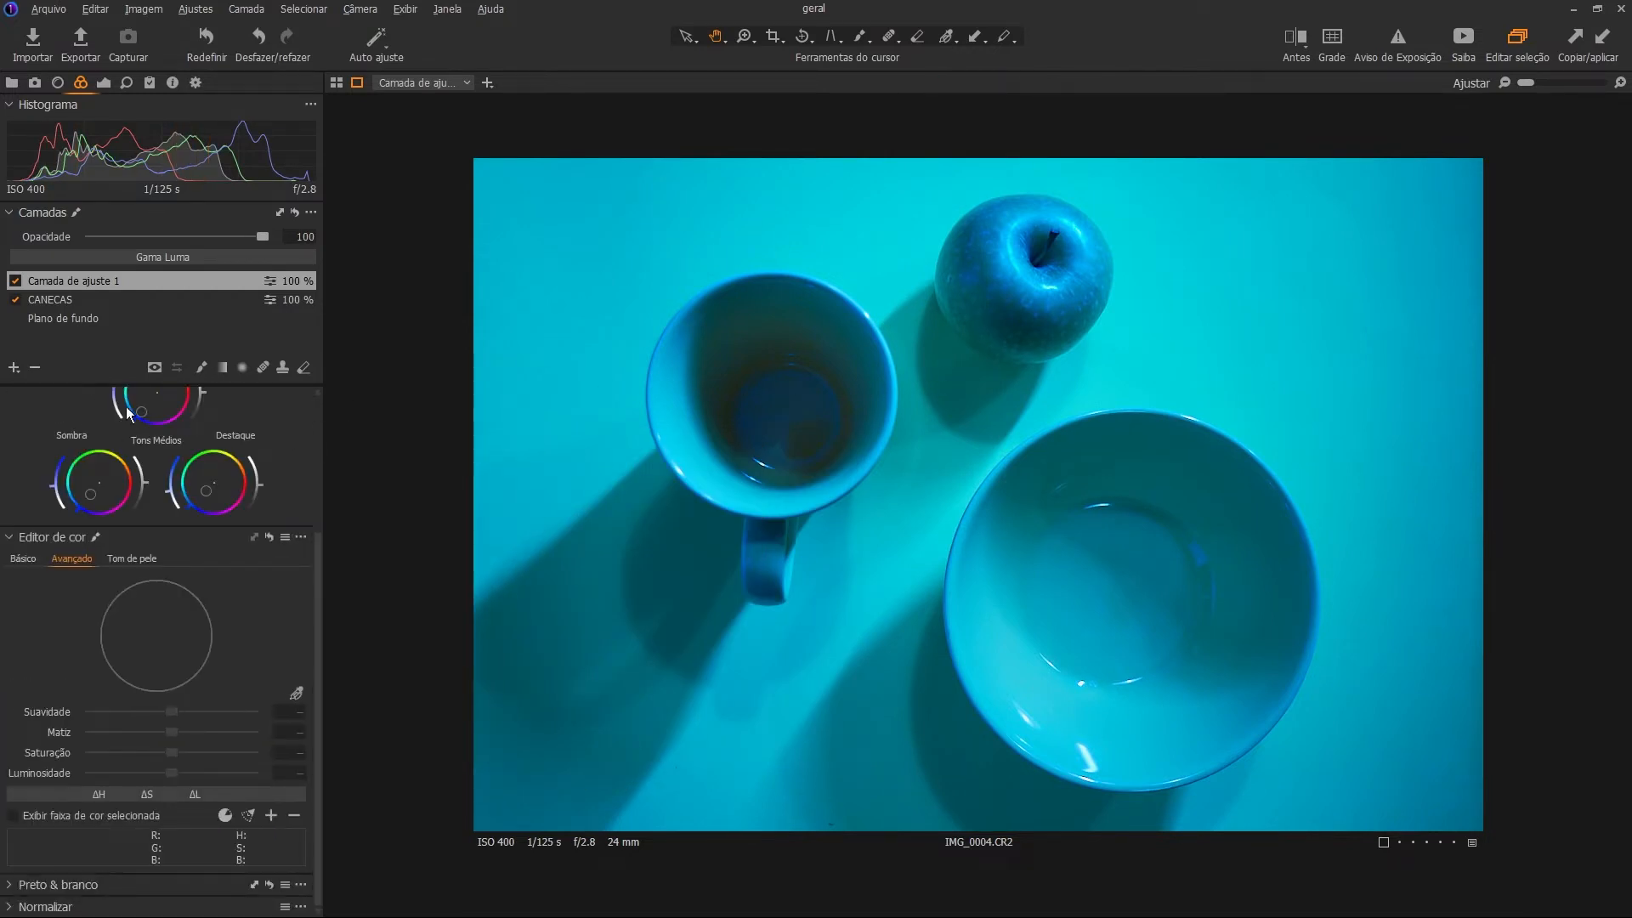
Invert the mask of the blue adjustment layer and rename the layer FUNDO.
click(175, 280)
right_click(179, 280)
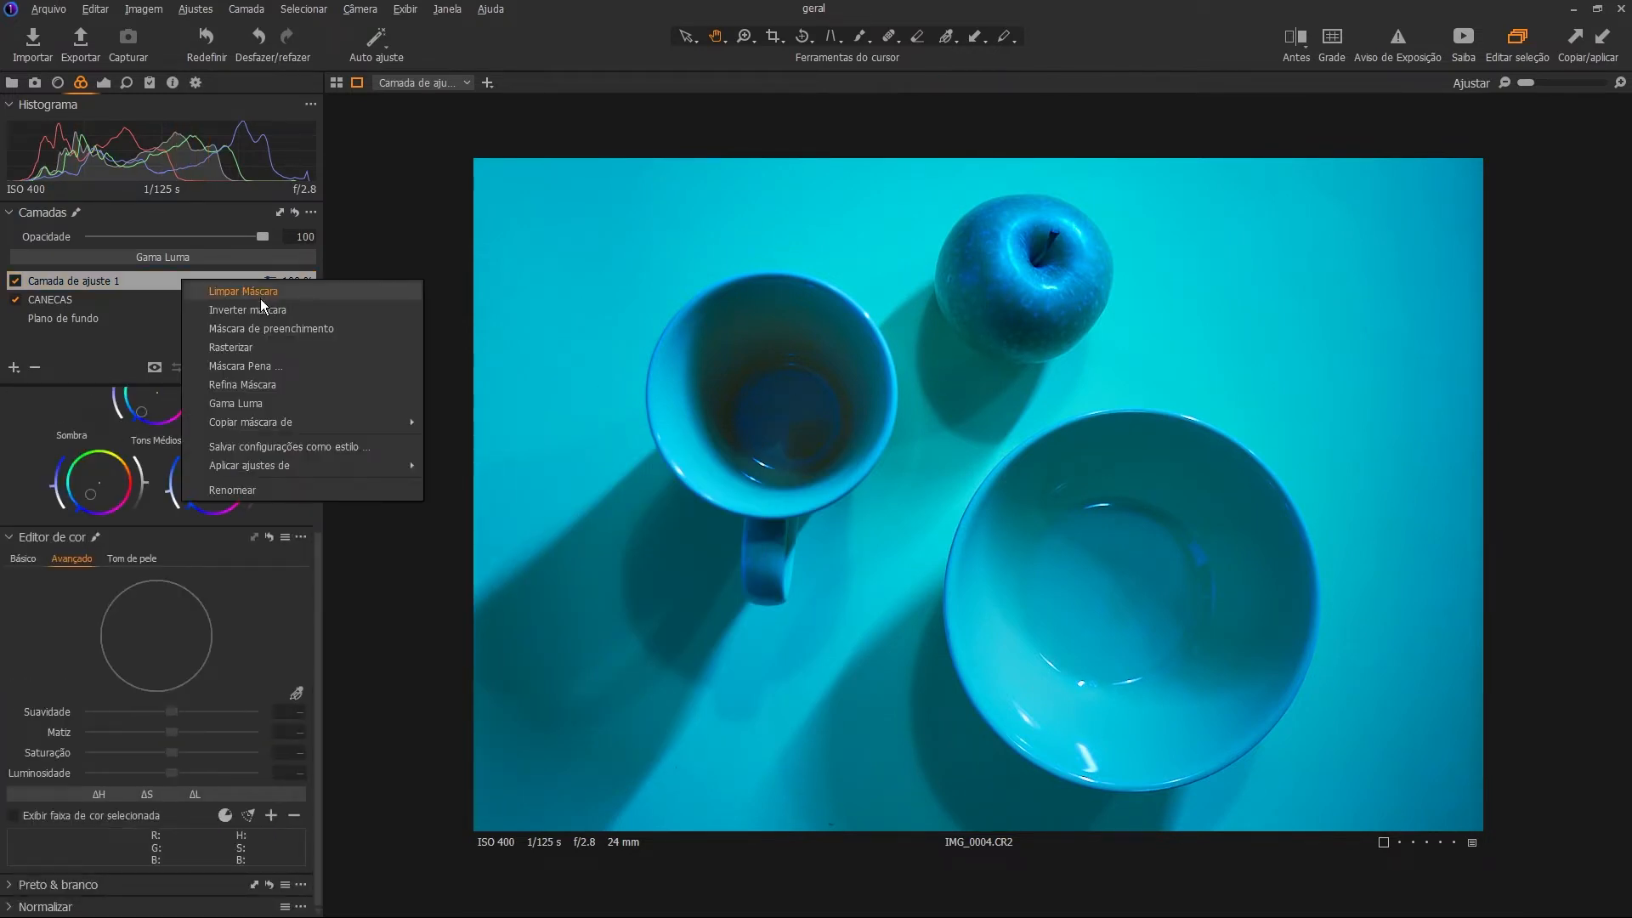
click(271, 313)
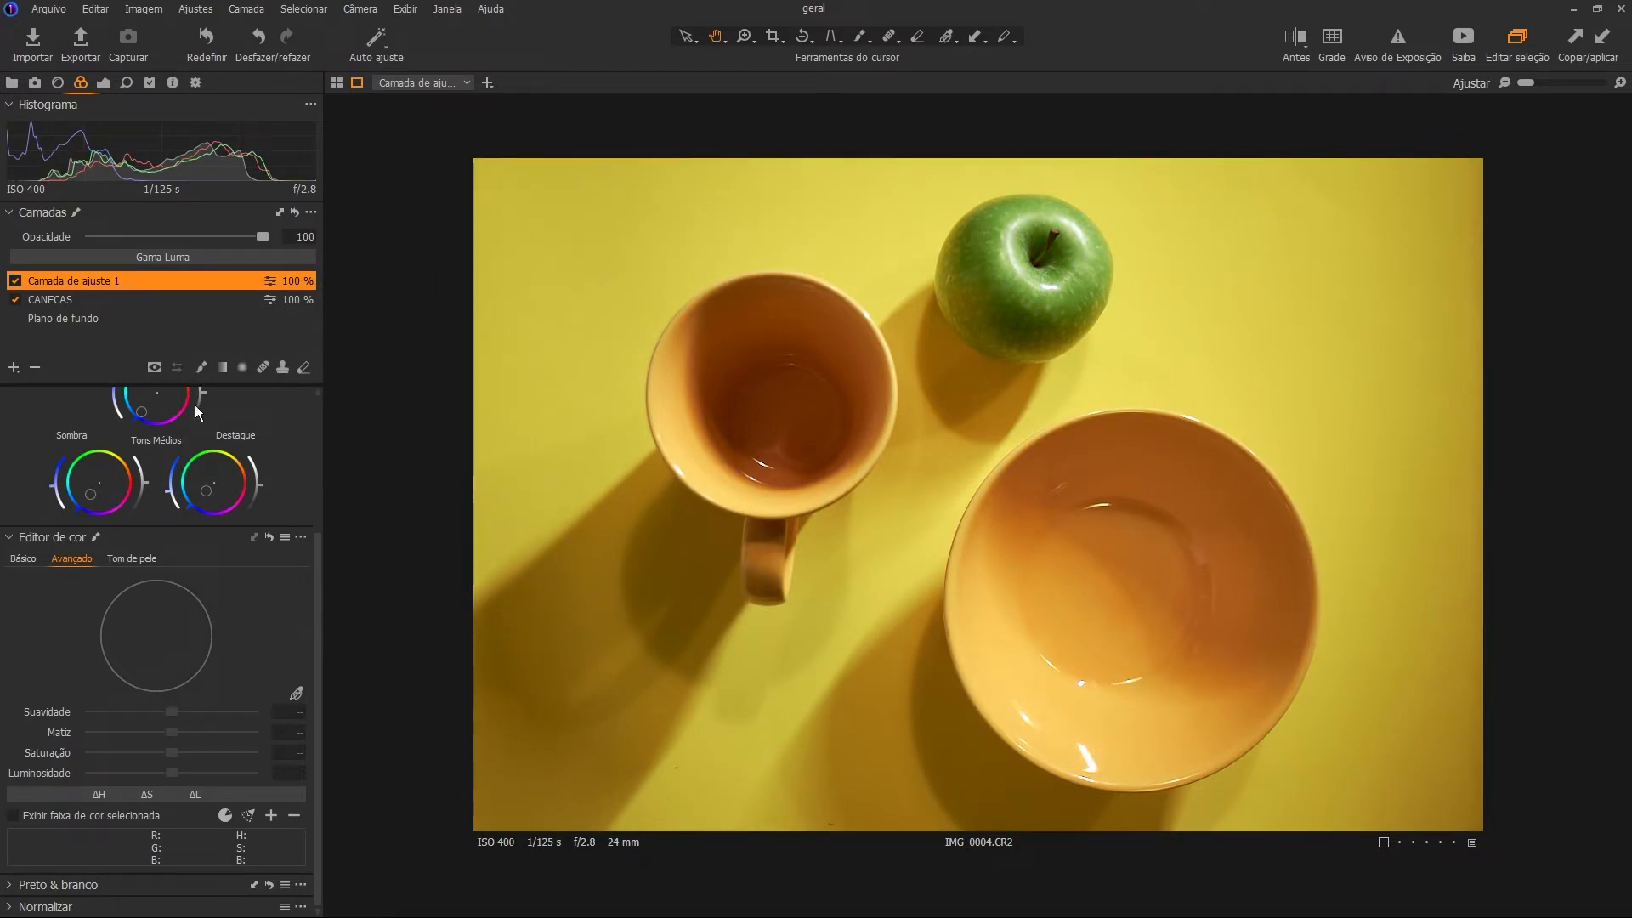
click(192, 296)
click(106, 281)
text(FUNDO)
Paint the CANECAS layer's mask over the round body of the mug with a hard brush sized to its rim.
click(146, 303)
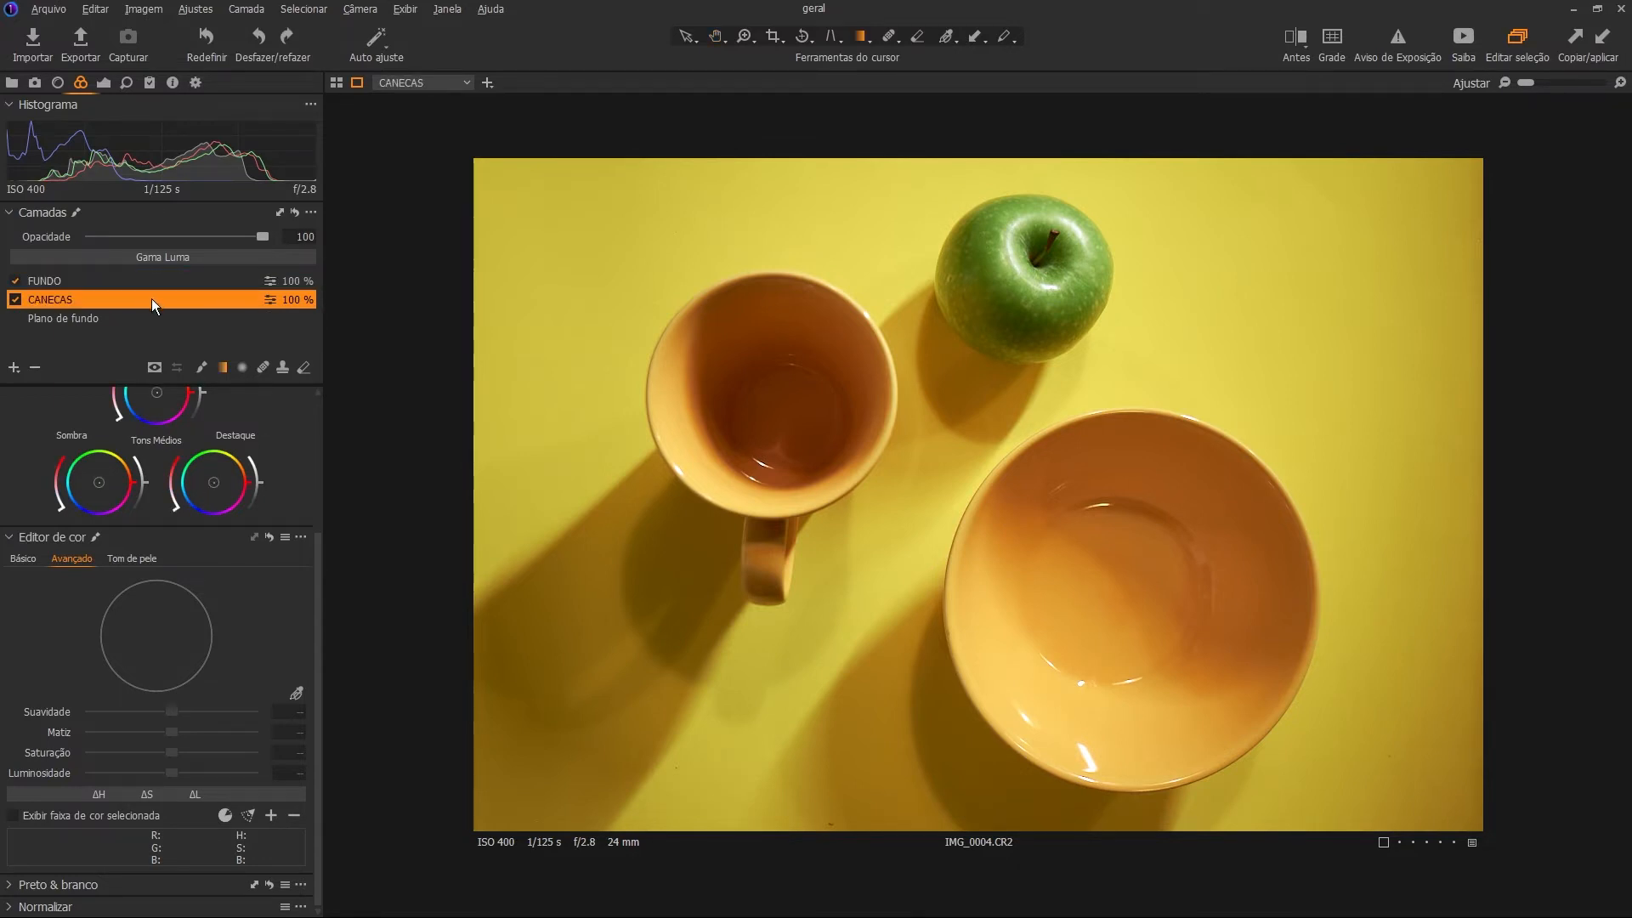
click(201, 367)
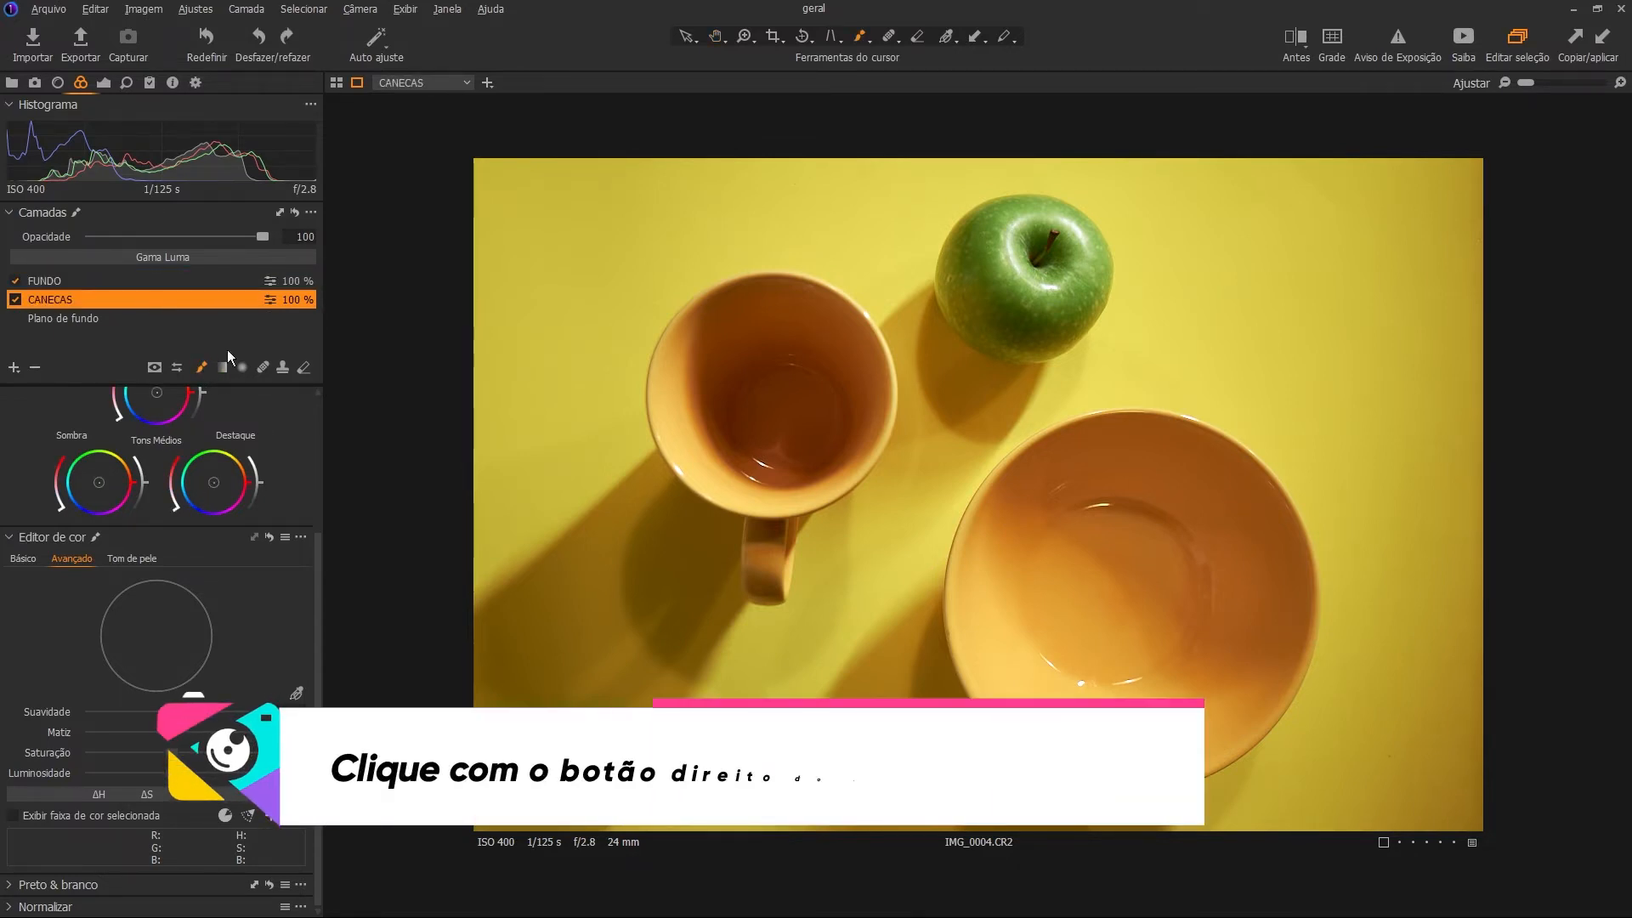
right_click(705, 379)
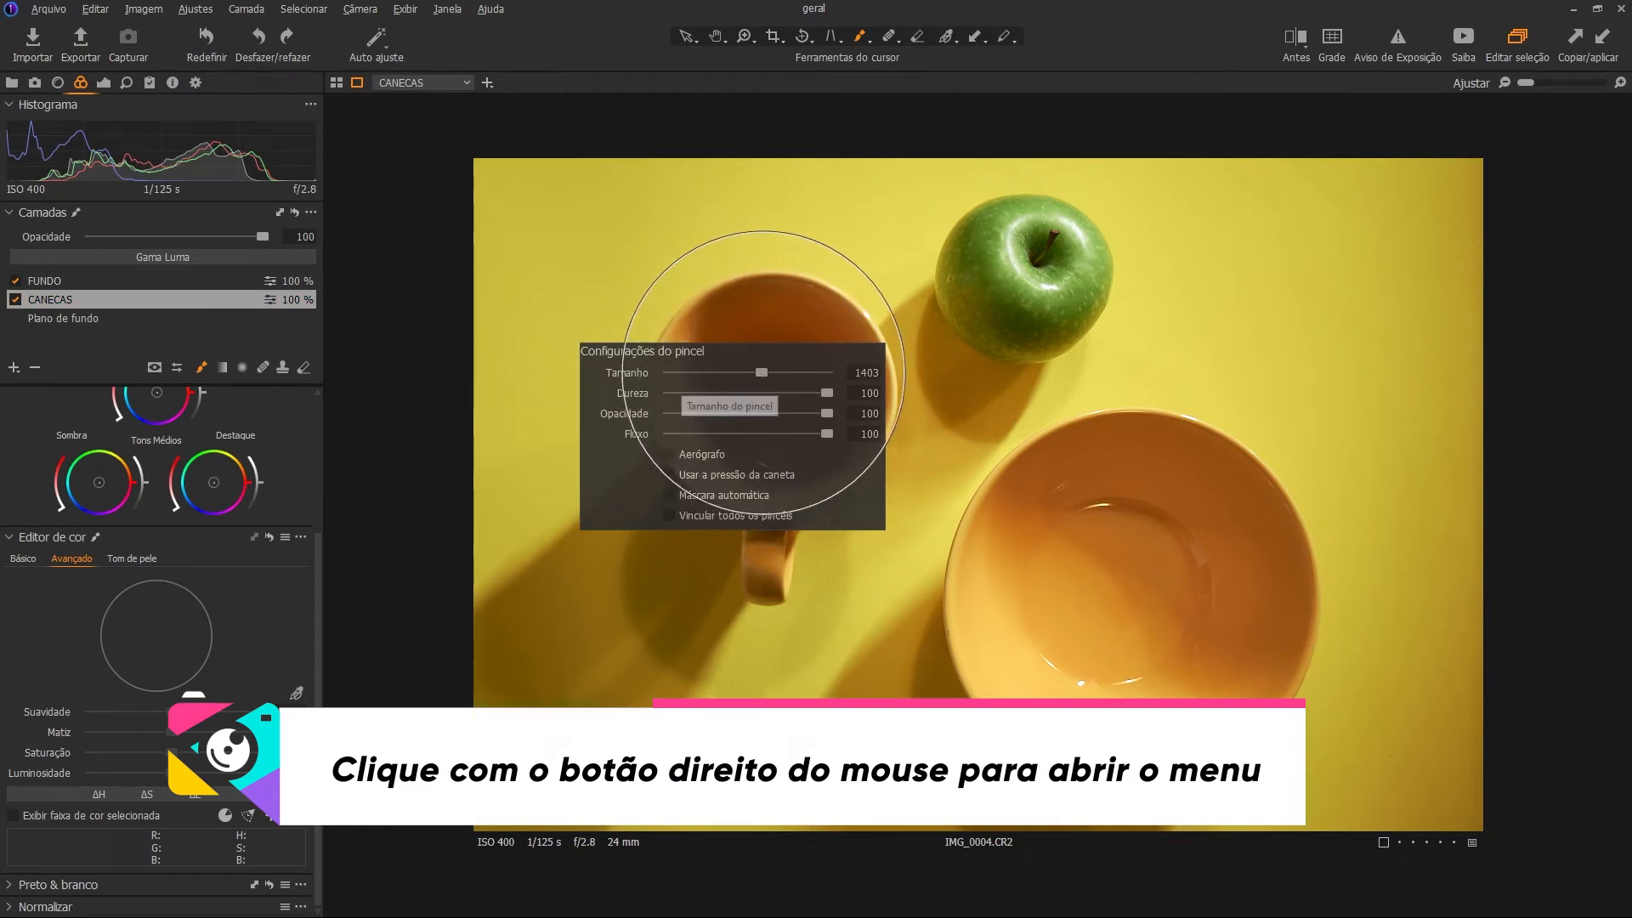
drag(761, 373, 756, 372)
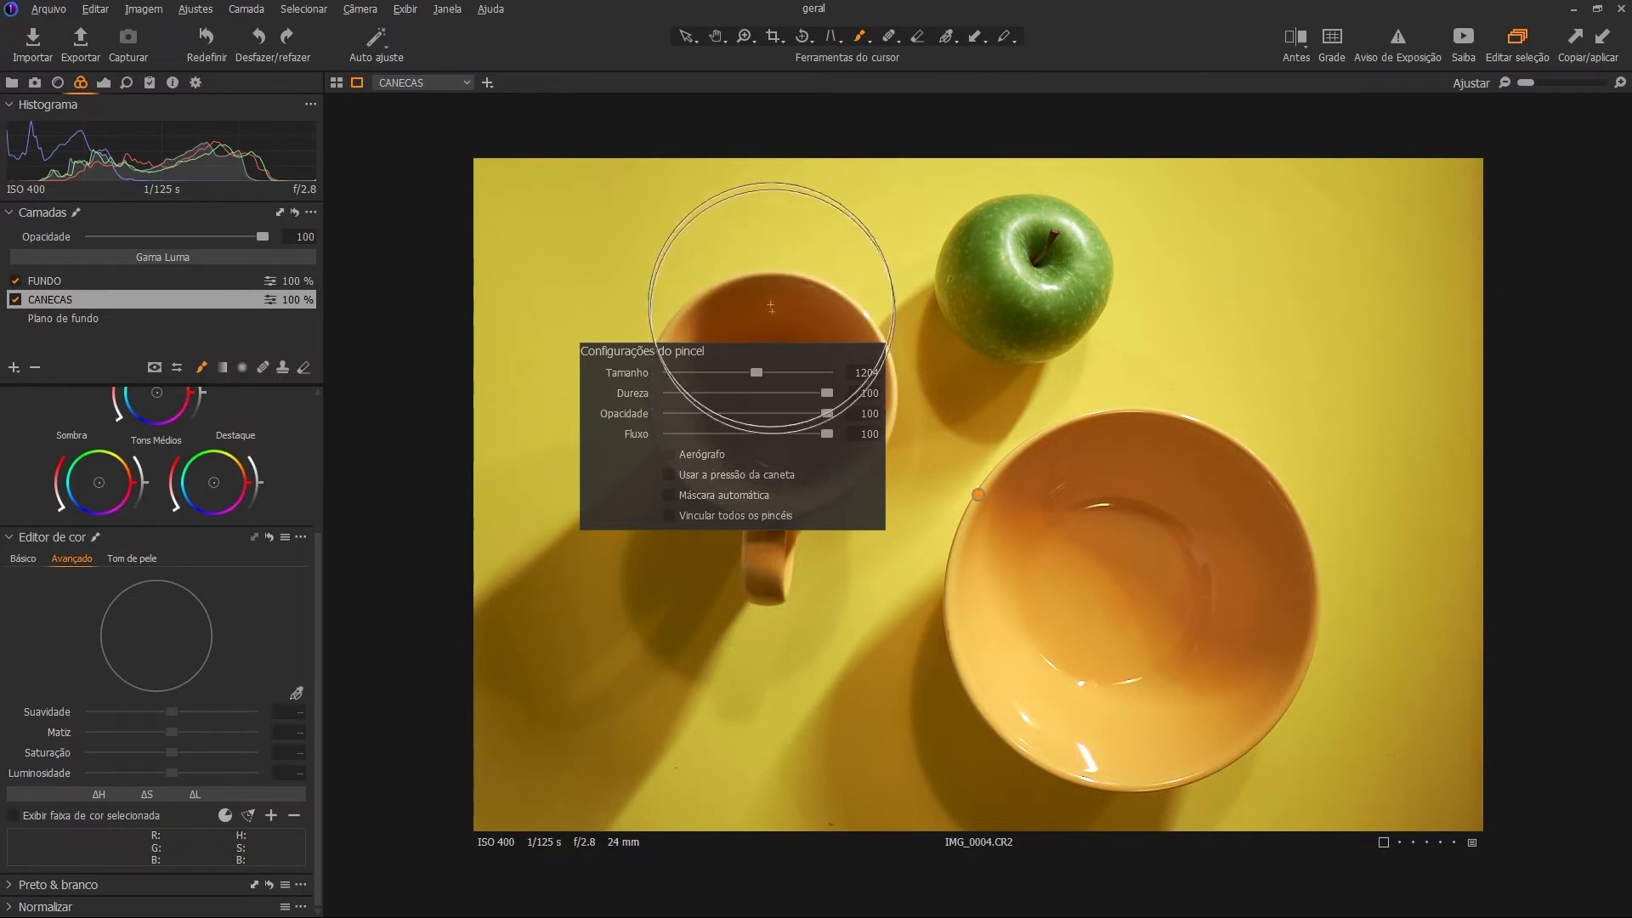
mouse_move(770, 390)
mouse_down()
mouse_move(756, 387)
mouse_move(786, 387)
mouse_up()
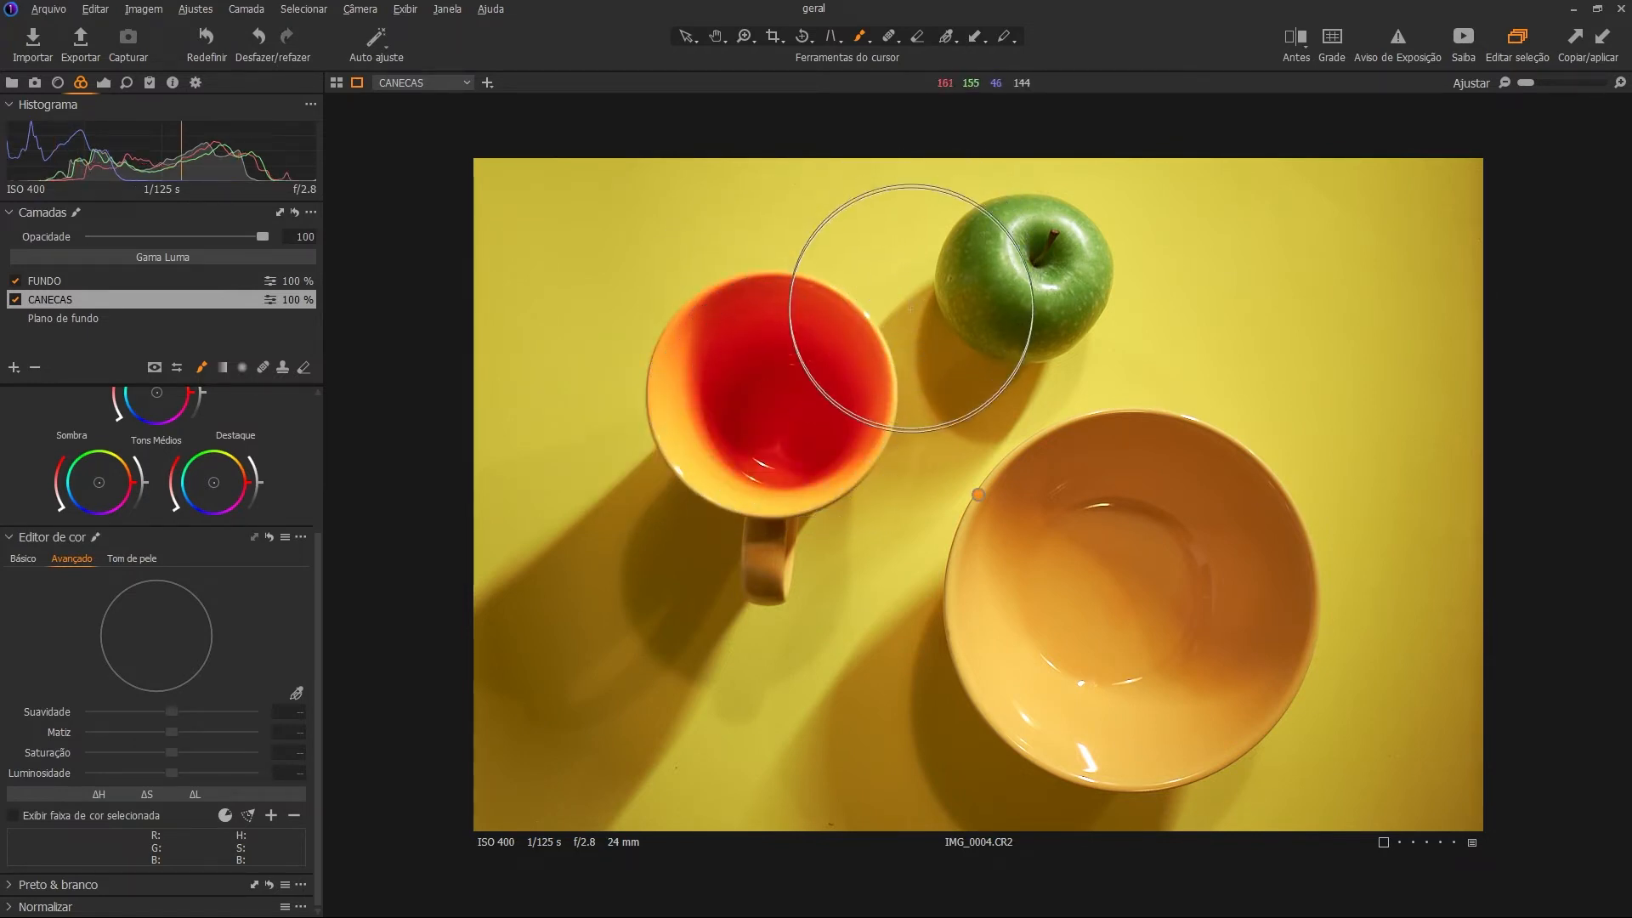
Enlarge the mask brush to match the bowl and paint the CANECAS mask over the whole bowl.
key(bracketright)
key(bracketright)
key(bracketright)
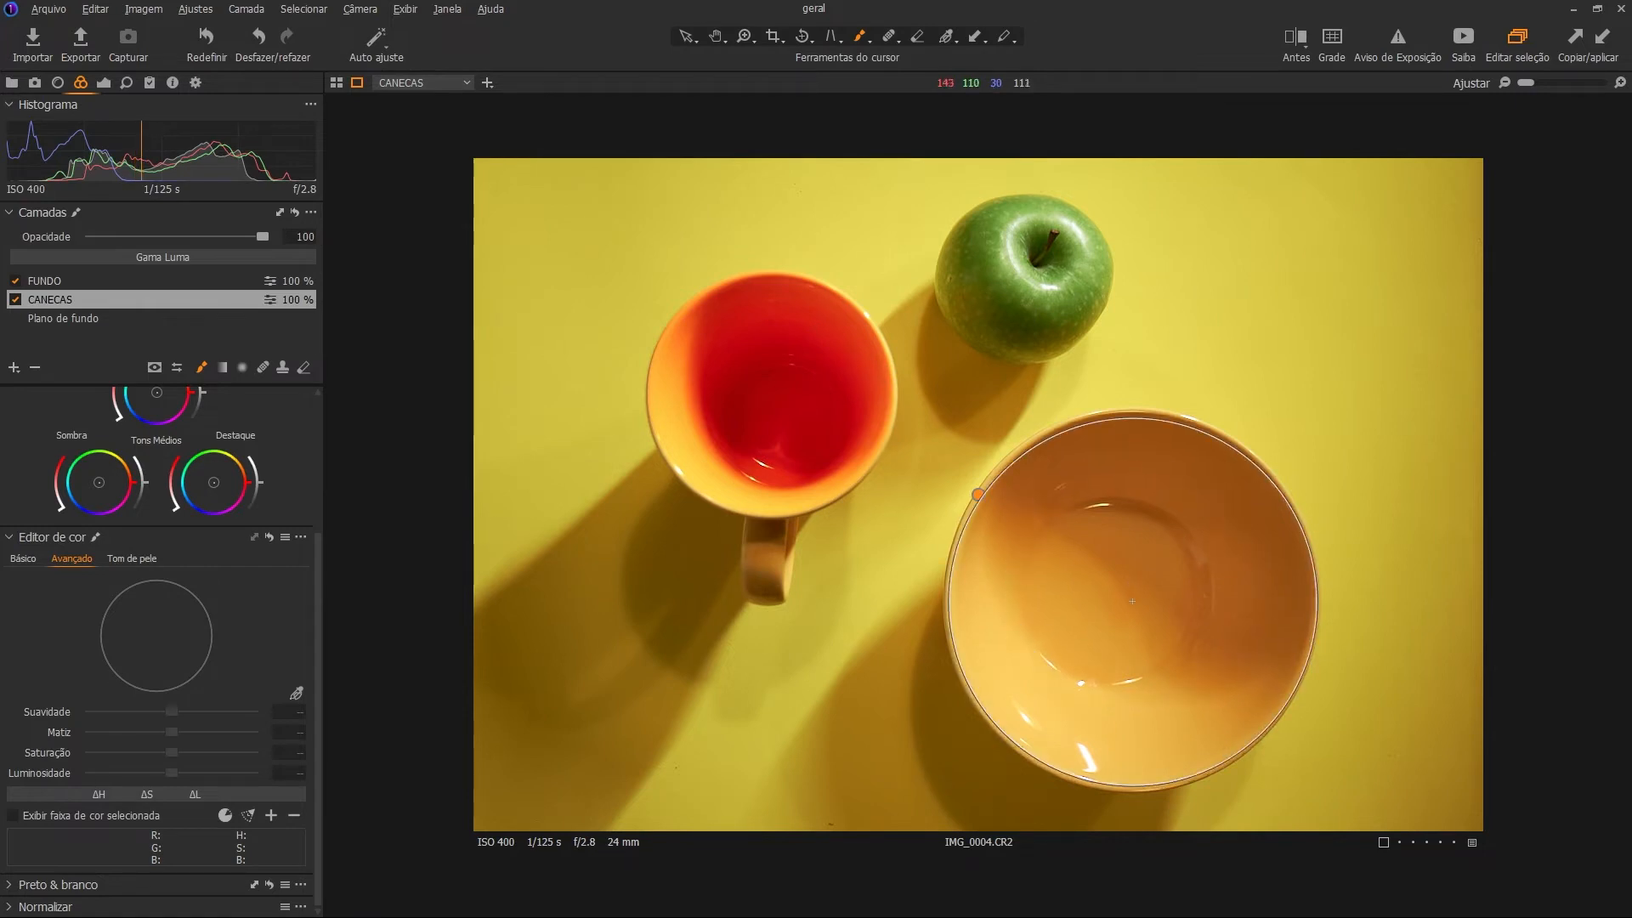
drag(1132, 598, 1141, 564)
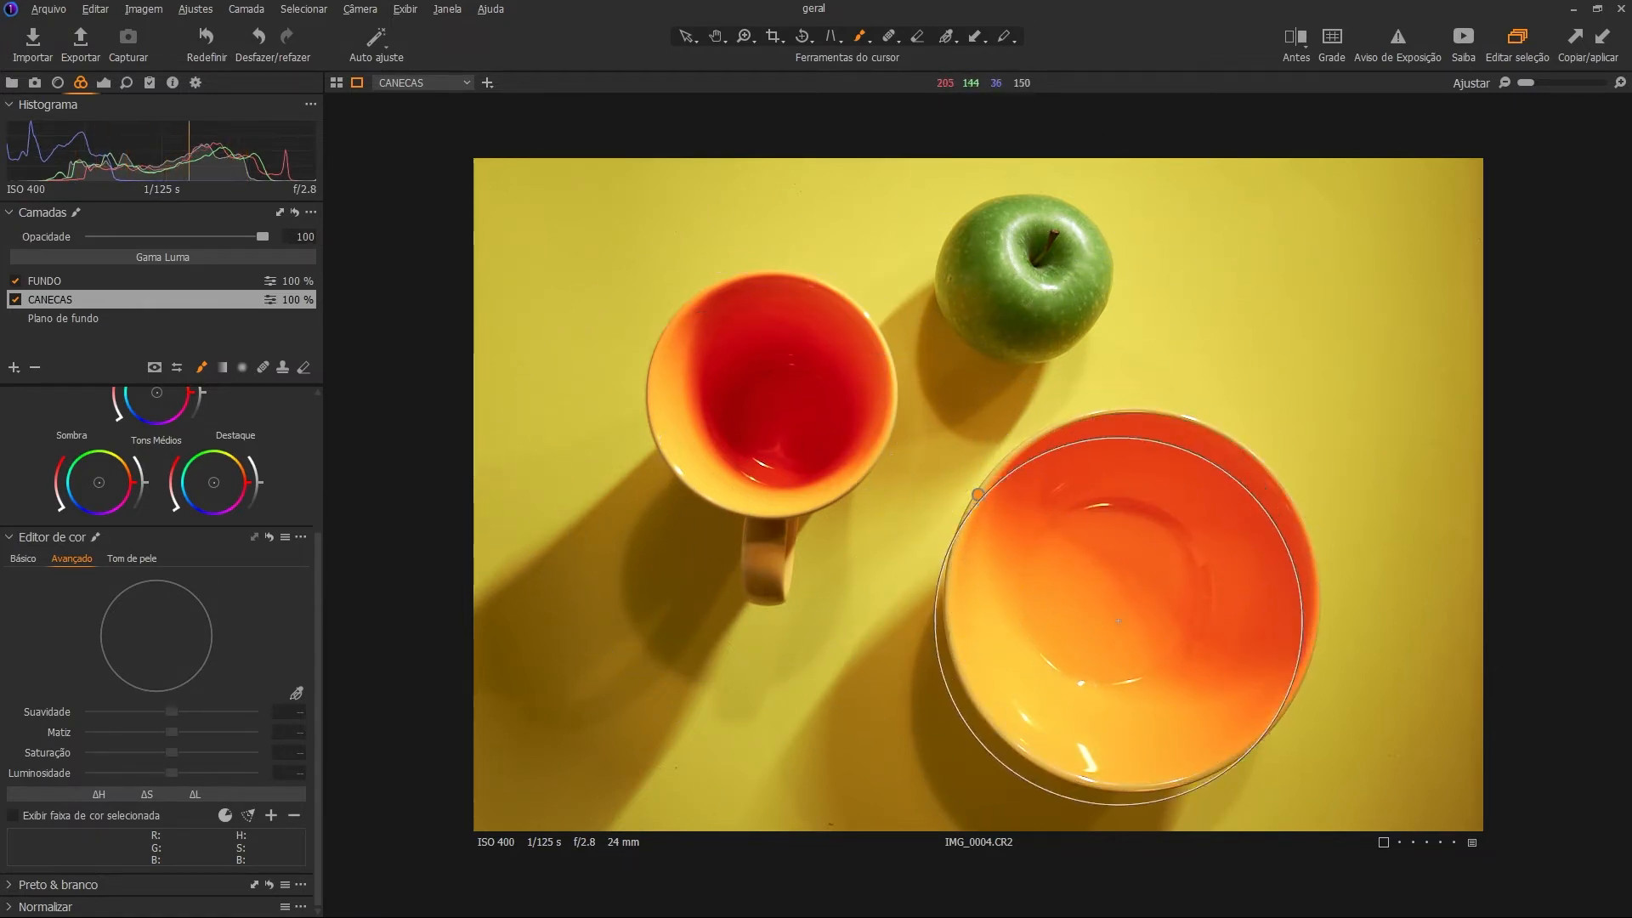
Reduce the brush size to 116 and paint the CANECAS mask over the mug's handle.
right_click(734, 380)
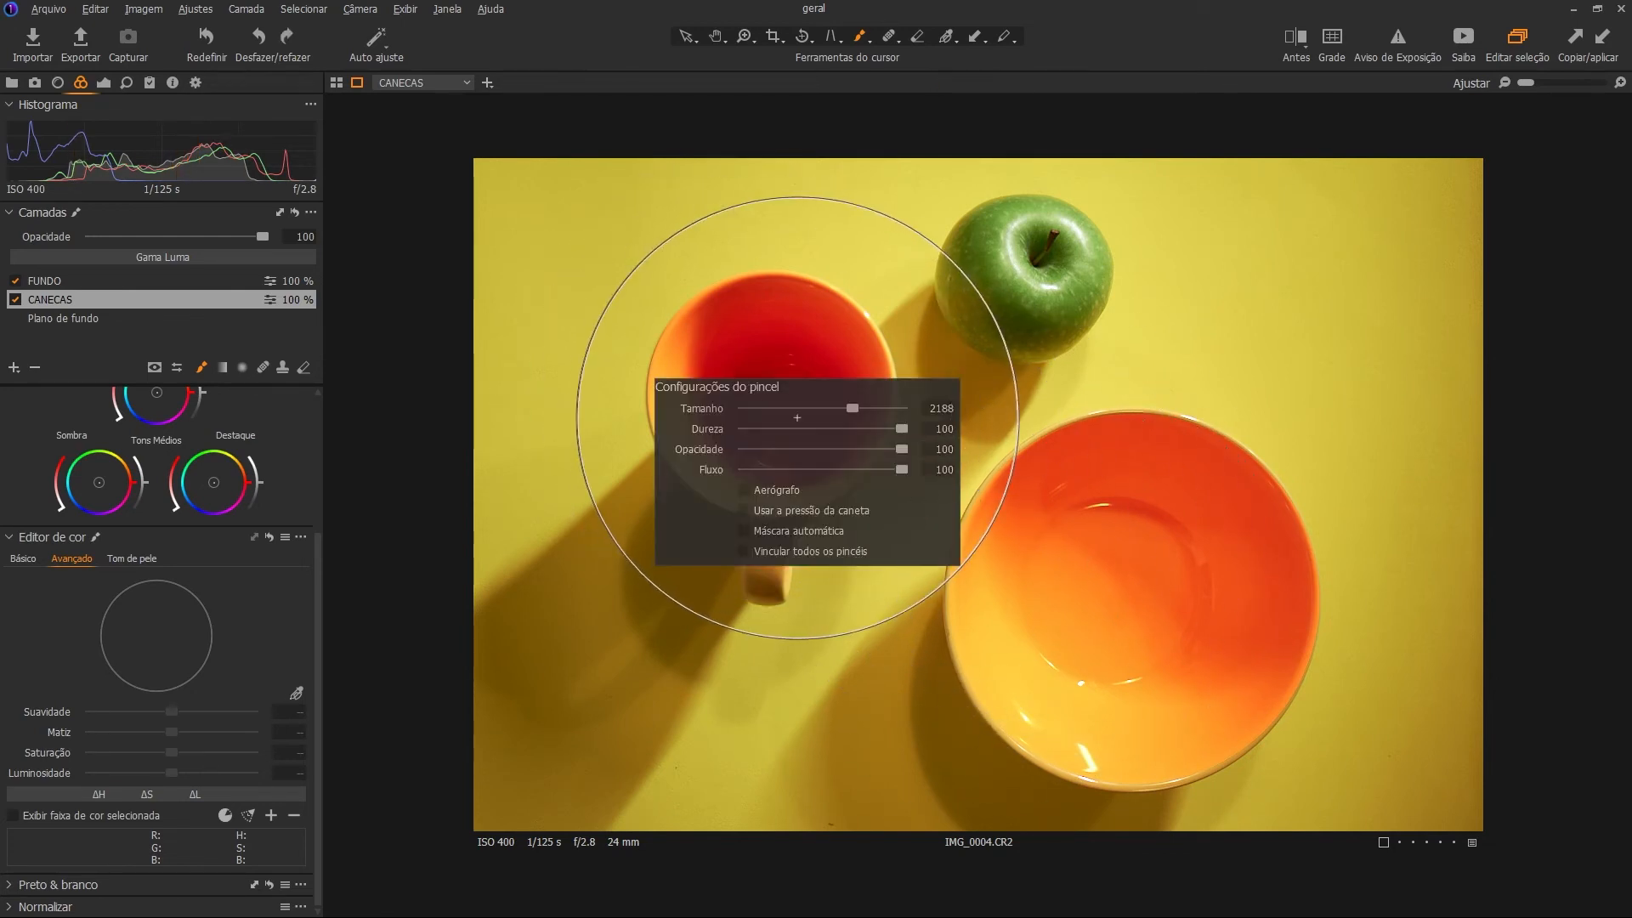
drag(802, 412, 784, 412)
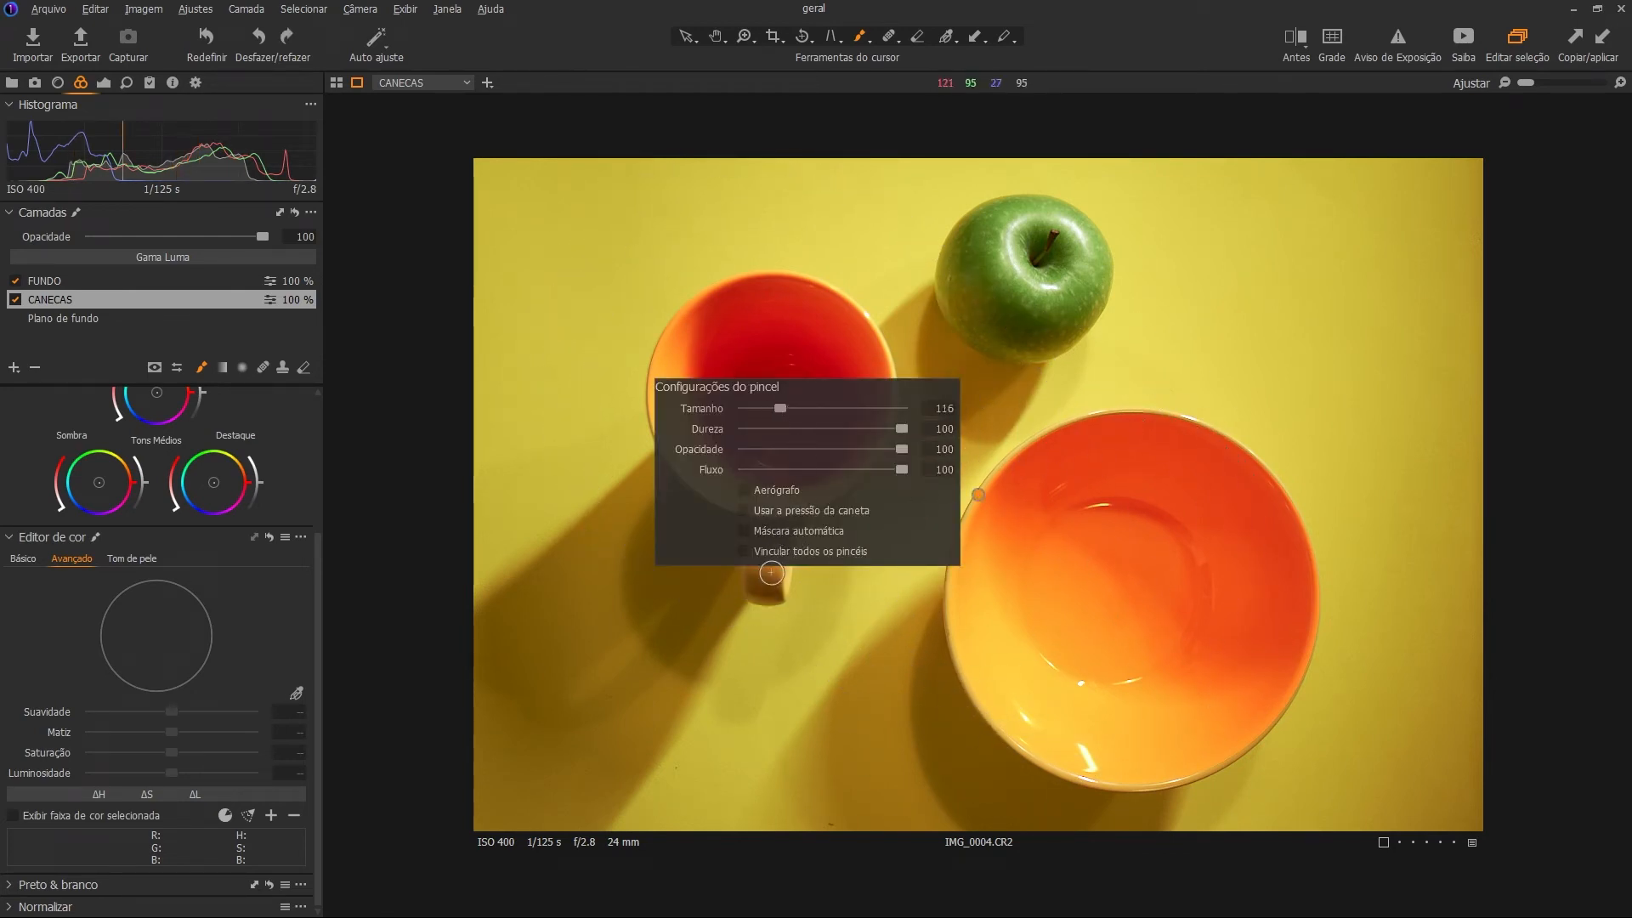
drag(1526, 82, 1556, 83)
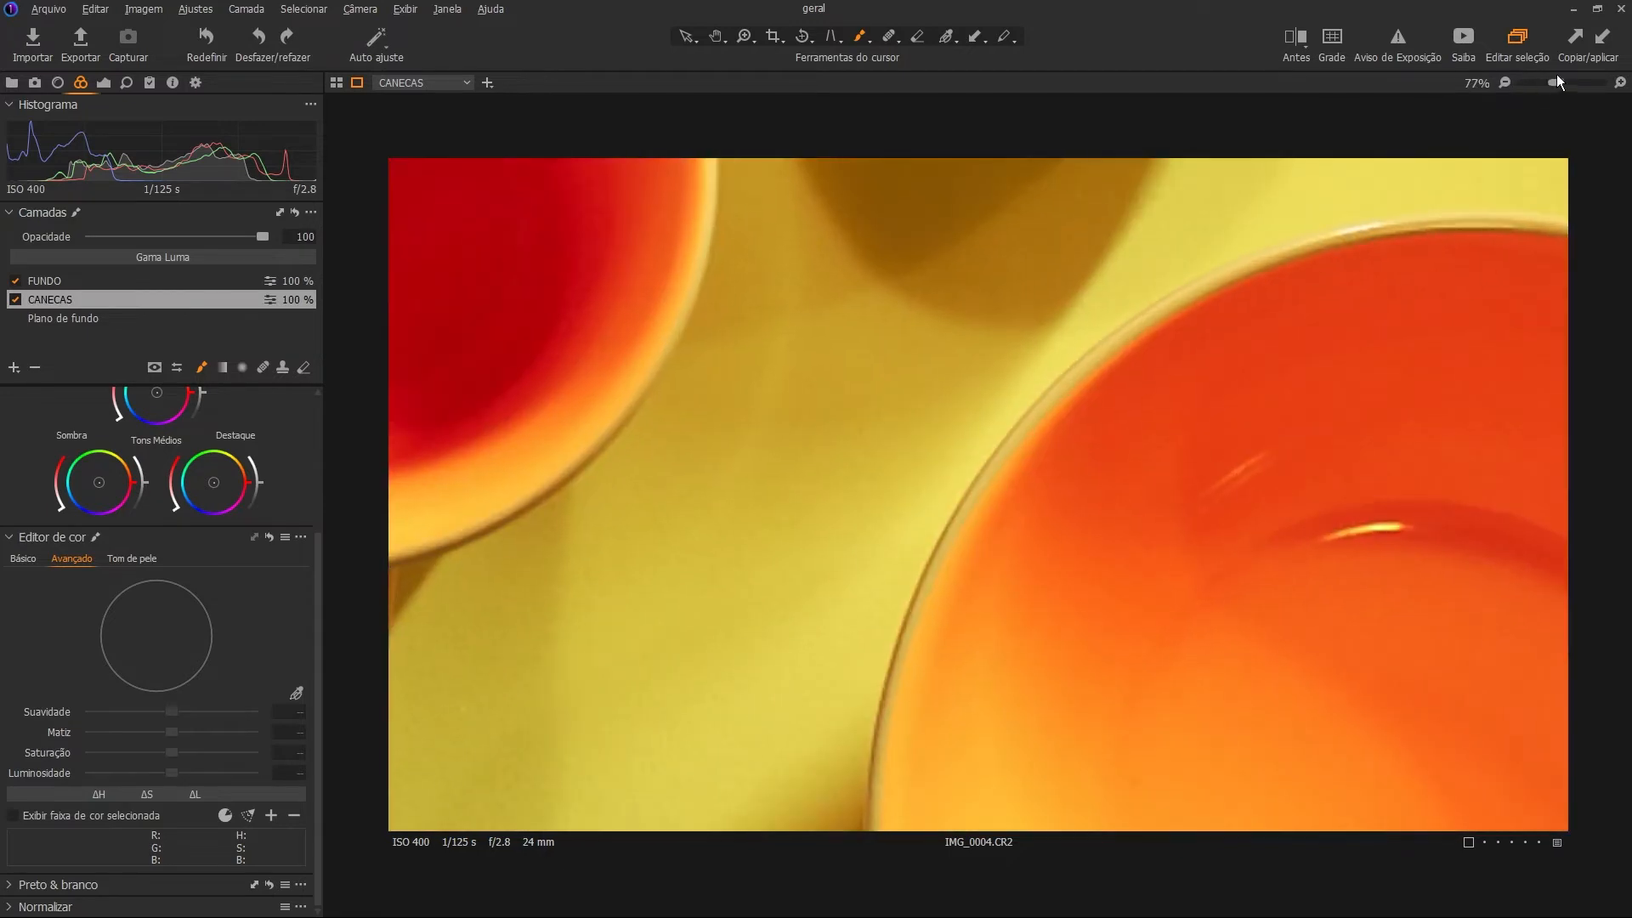
mouse_move(722, 471)
mouse_down()
mouse_move(756, 467)
mouse_move(688, 470)
mouse_move(740, 463)
mouse_move(739, 586)
mouse_move(736, 551)
mouse_move(777, 488)
mouse_move(796, 571)
mouse_up()
mouse_move(796, 638)
mouse_down()
mouse_move(799, 673)
mouse_move(831, 467)
mouse_move(808, 554)
mouse_up()
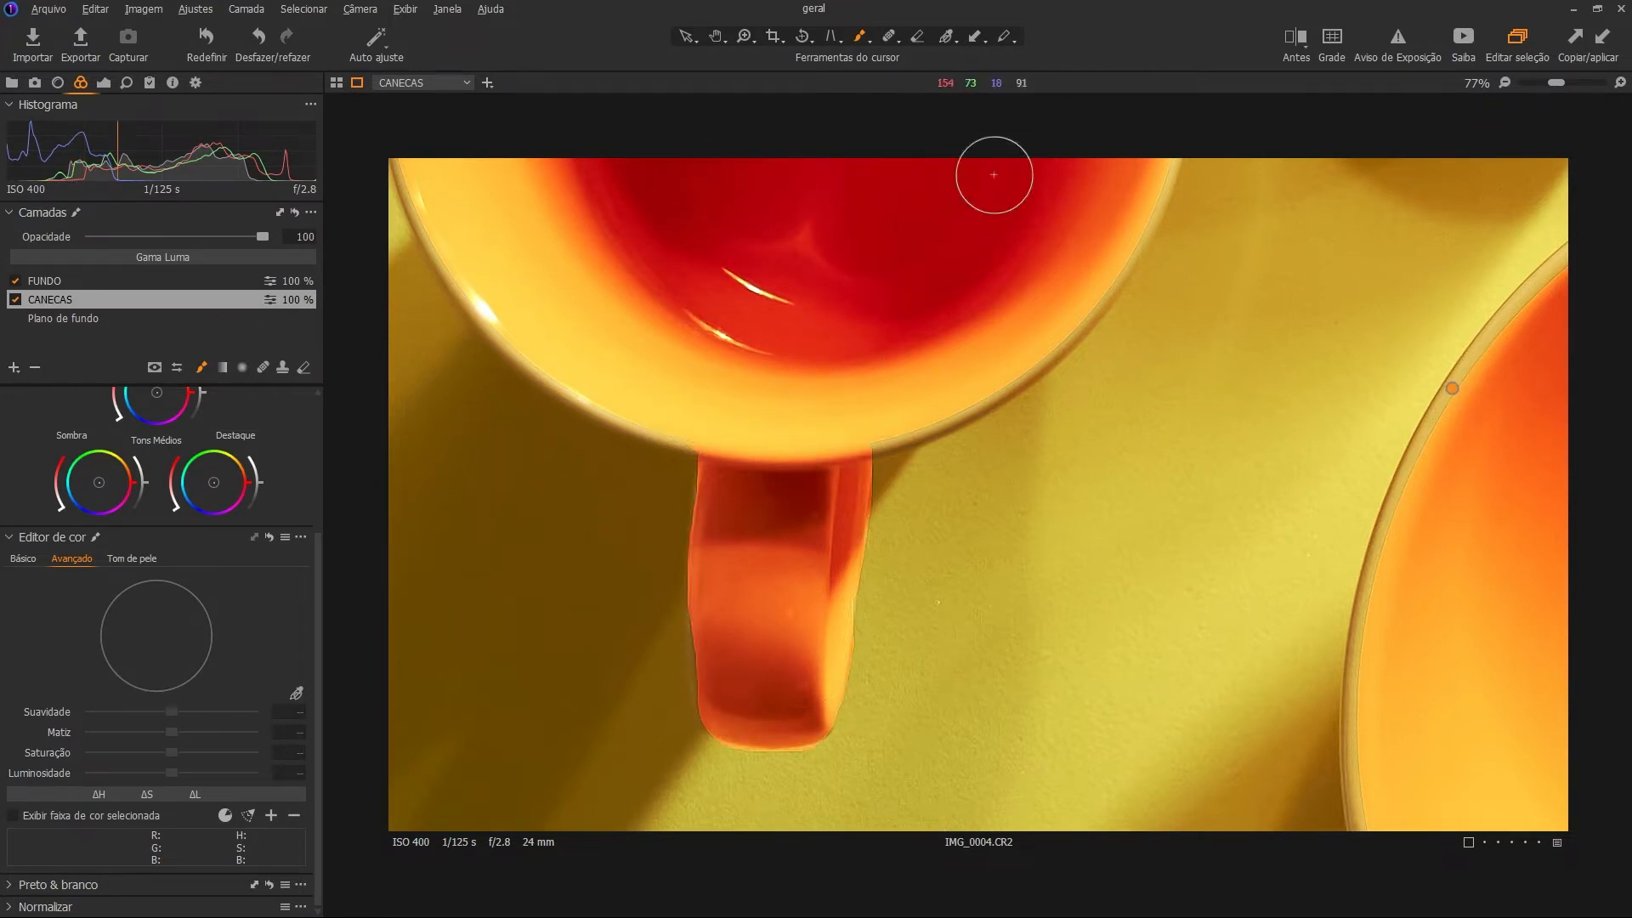
key(ctrl+0)
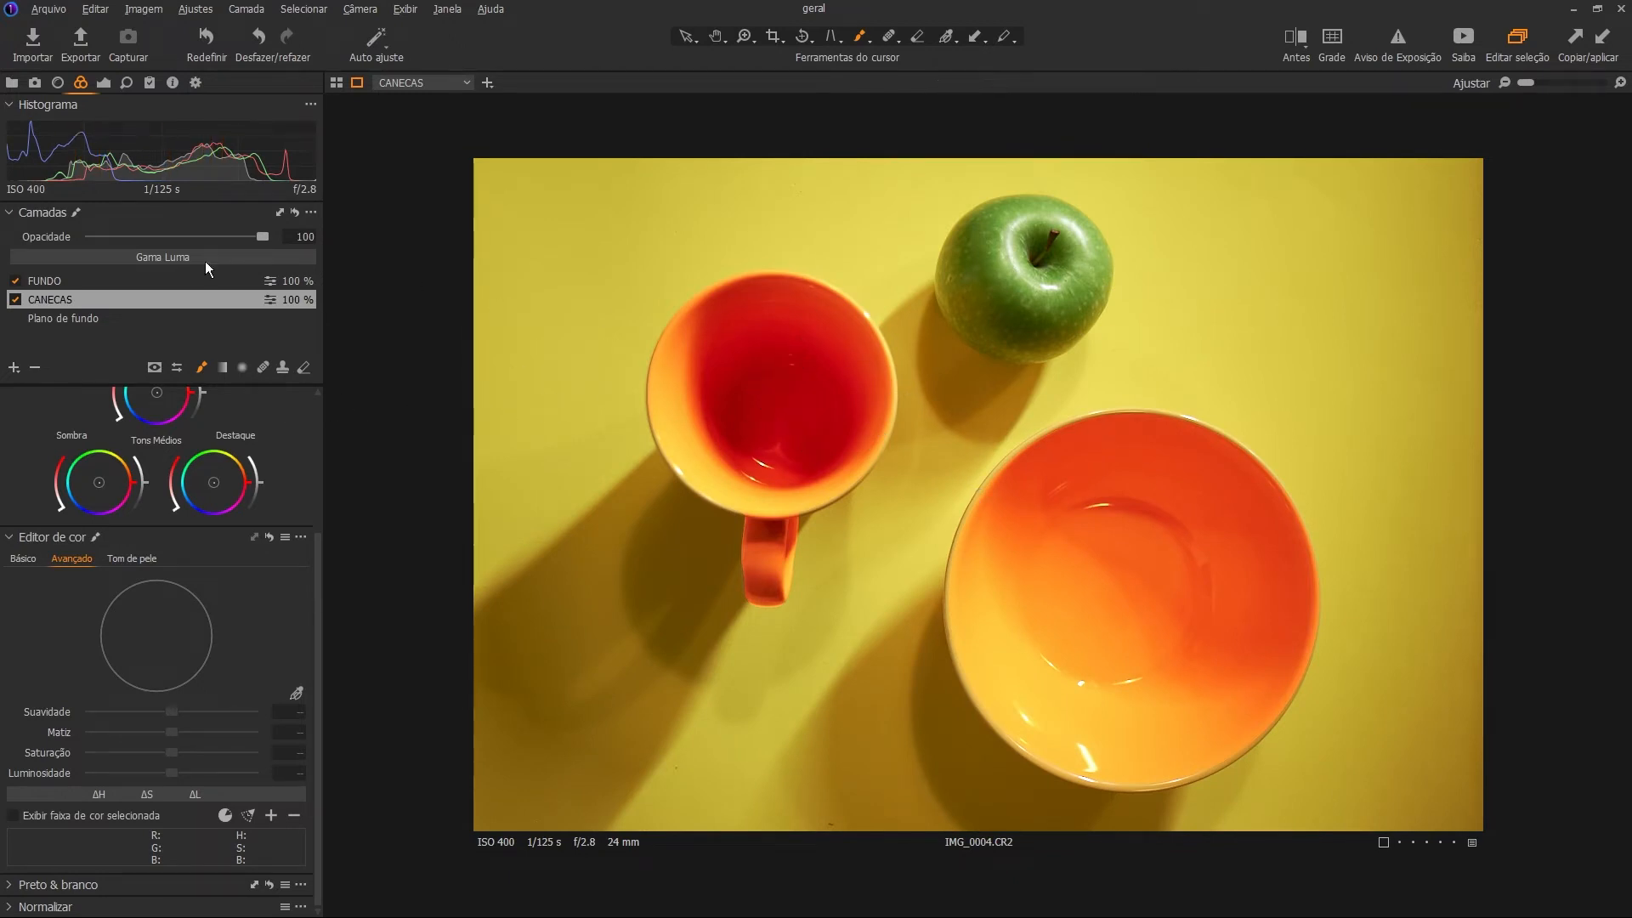
Copy the CANECAS mask onto the FUNDO layer and invert it so the blue covers only the surroundings of the mug and bowl.
click(167, 281)
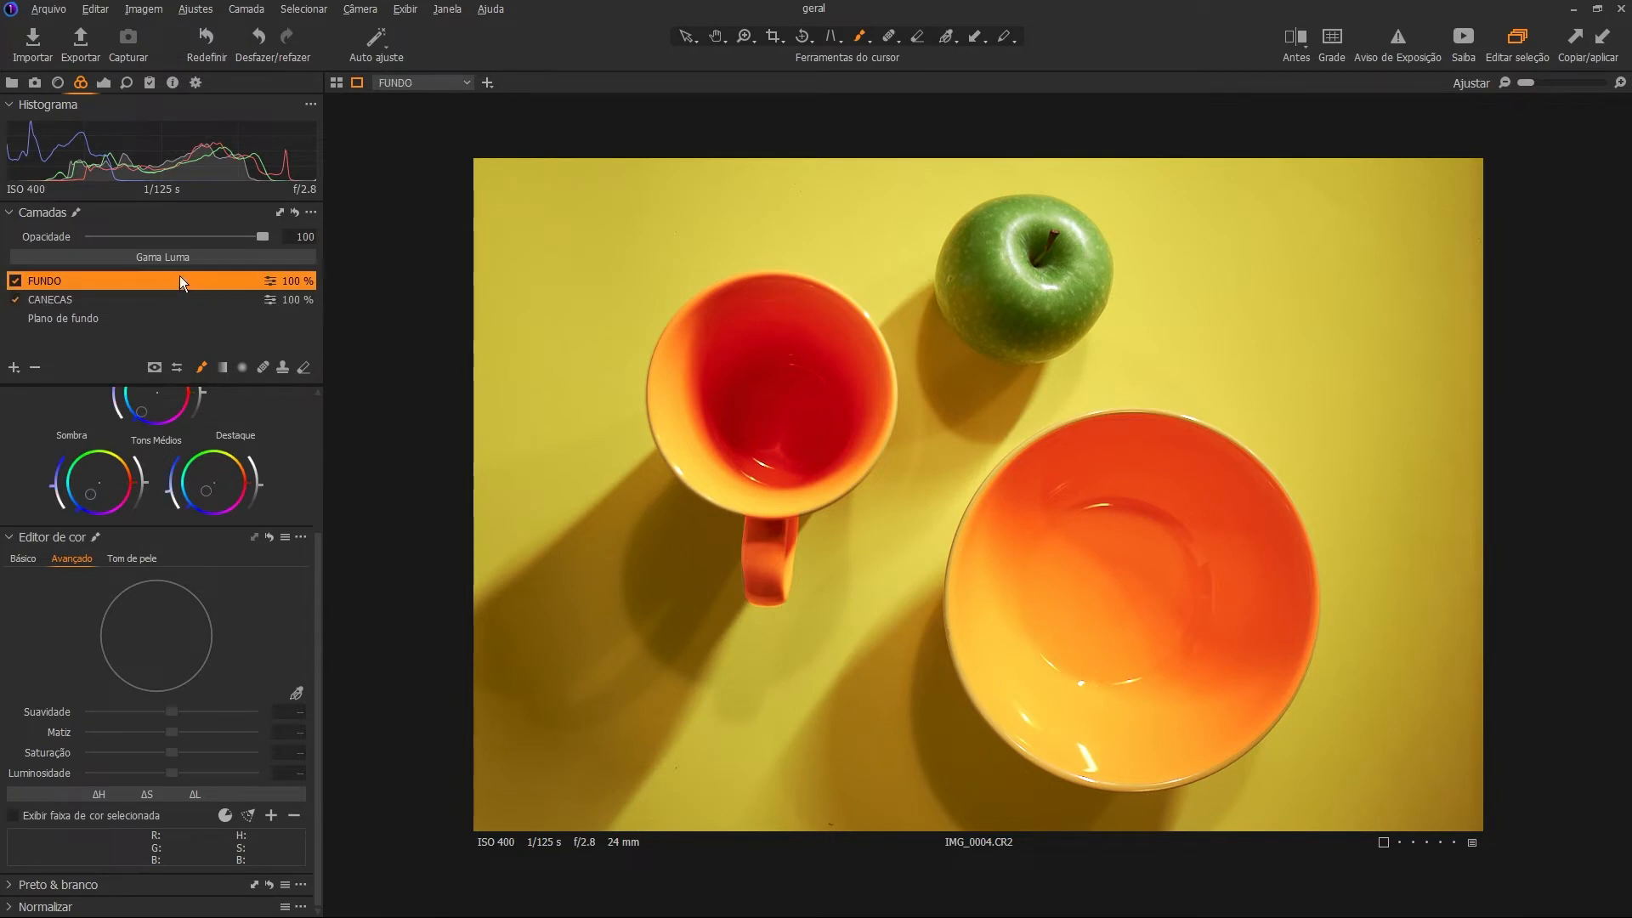
right_click(190, 279)
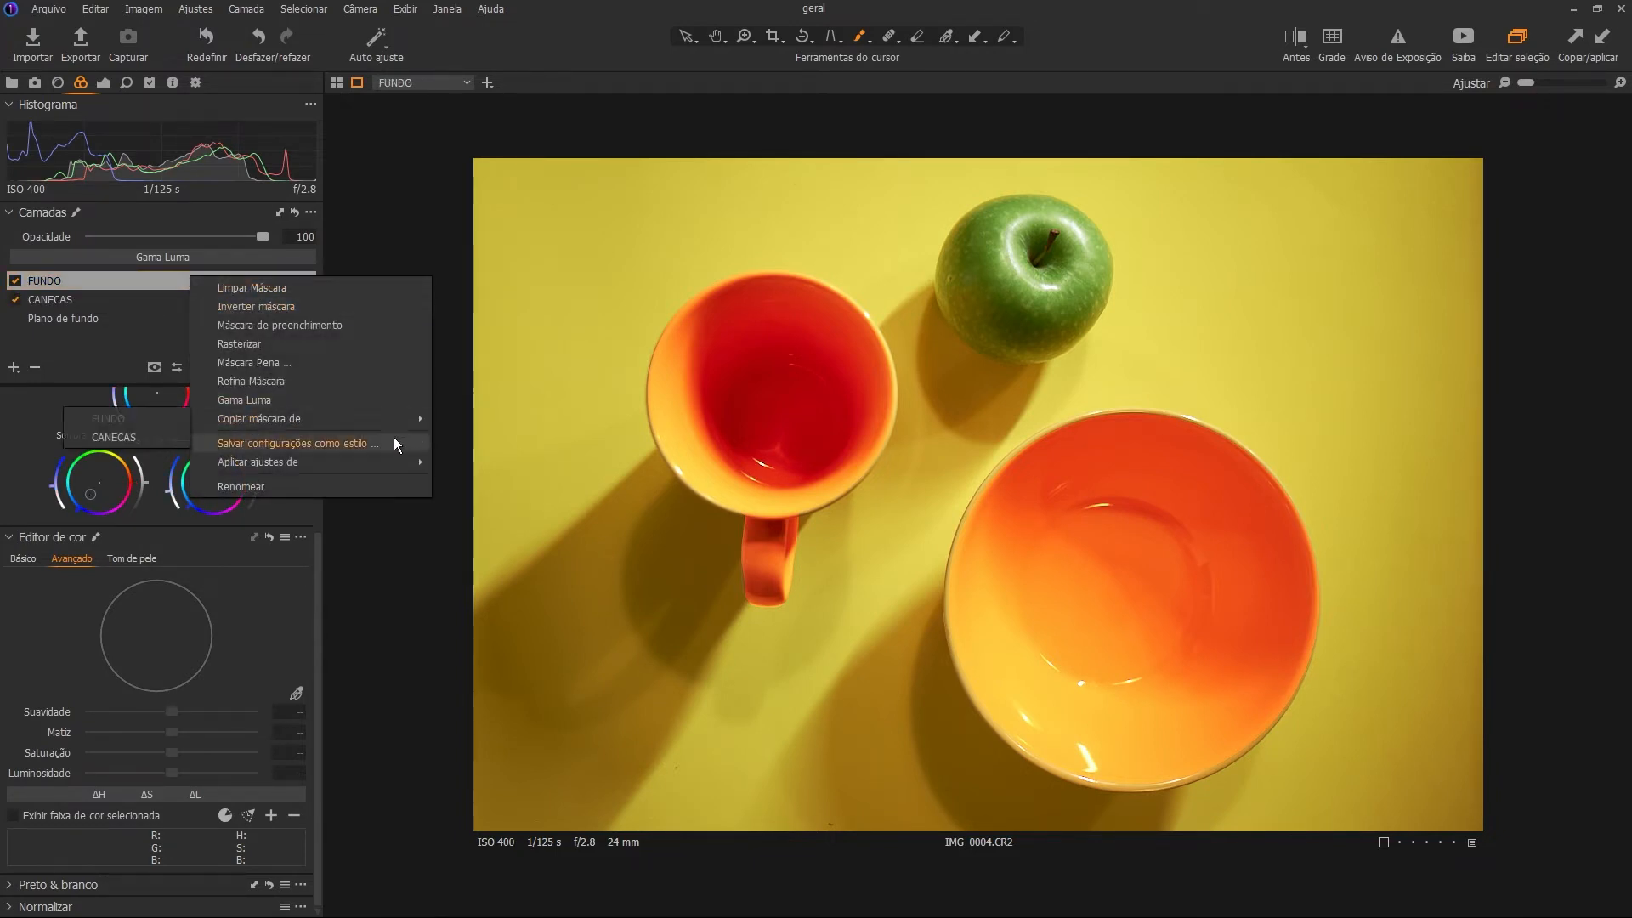
click(170, 440)
right_click(213, 275)
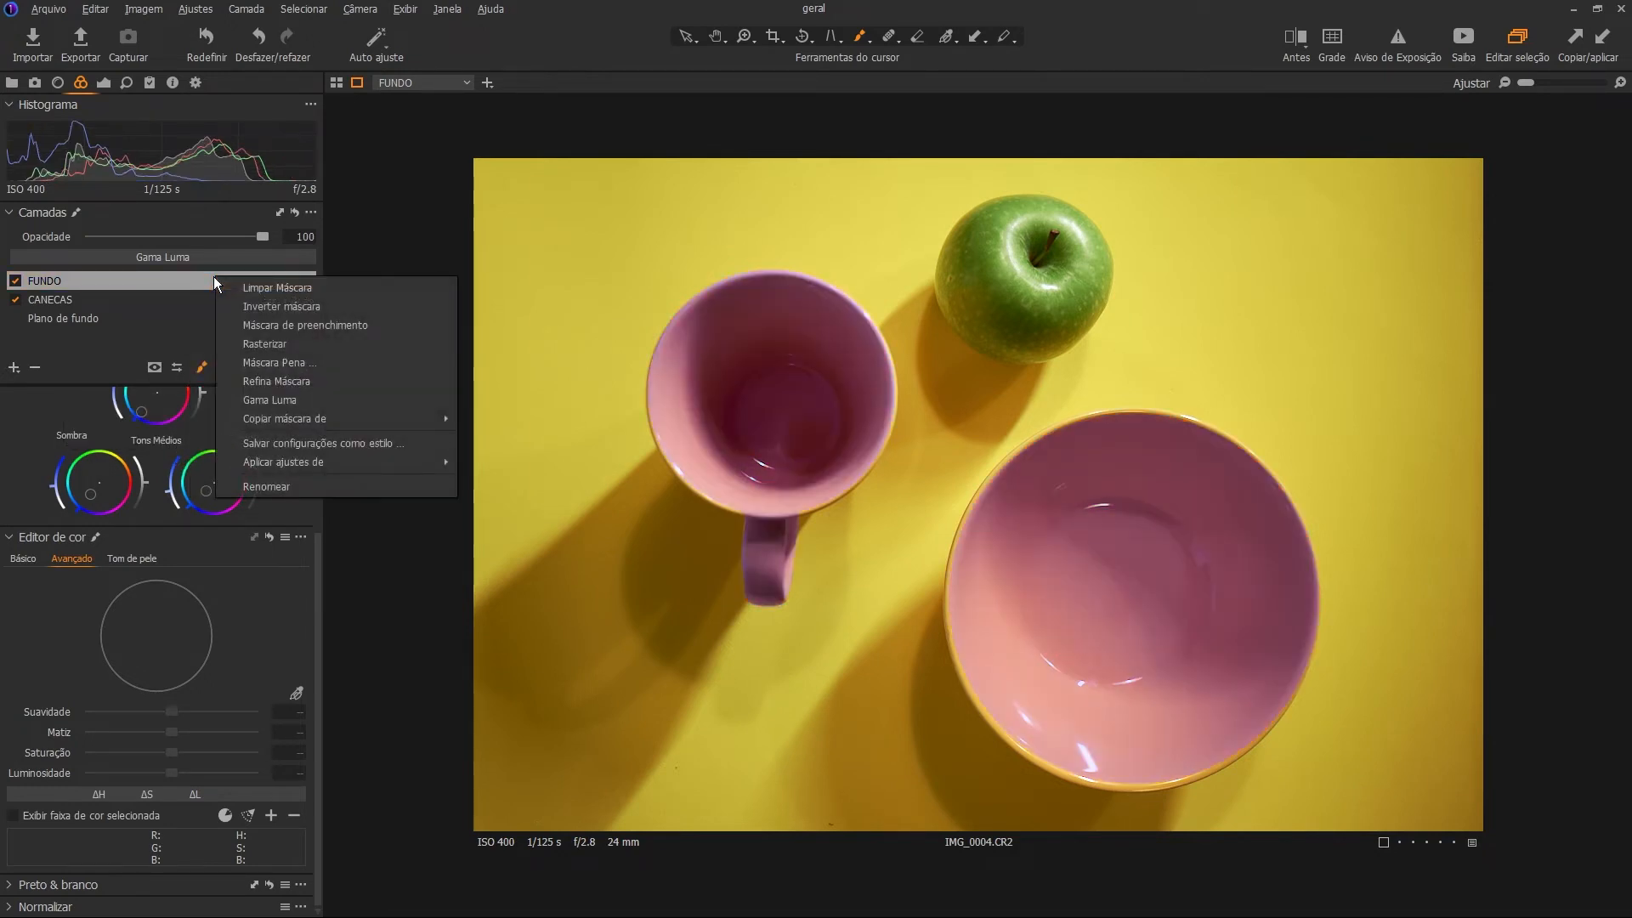
click(306, 306)
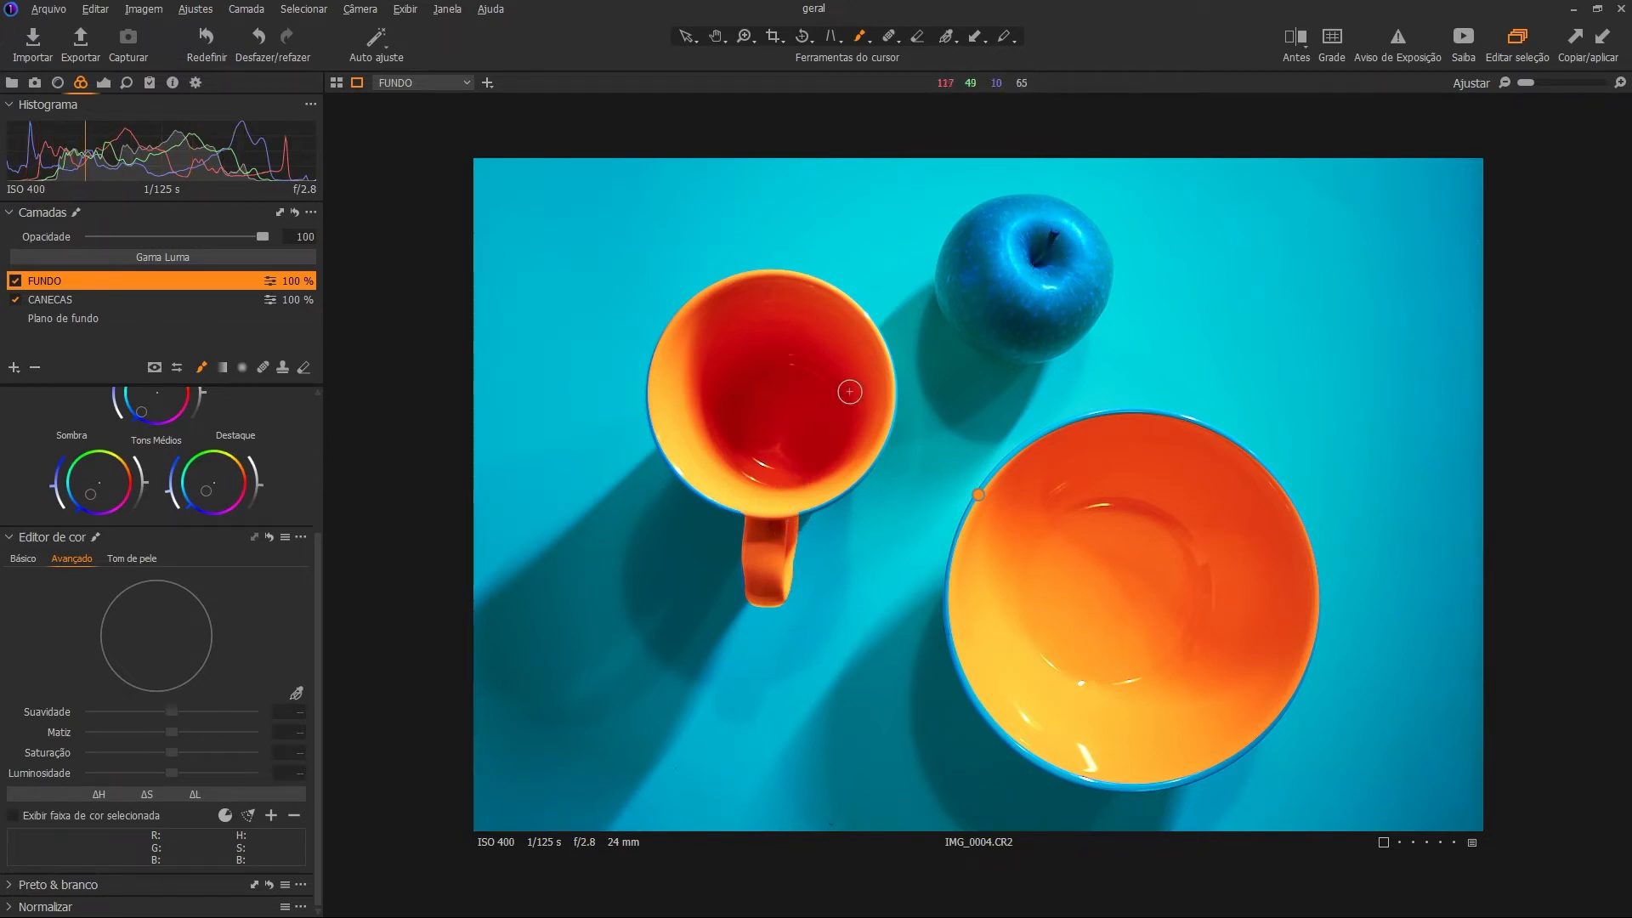
Erase the apple from the FUNDO mask with an eraser of hardness 100, sized to match the fruit.
click(1032, 226)
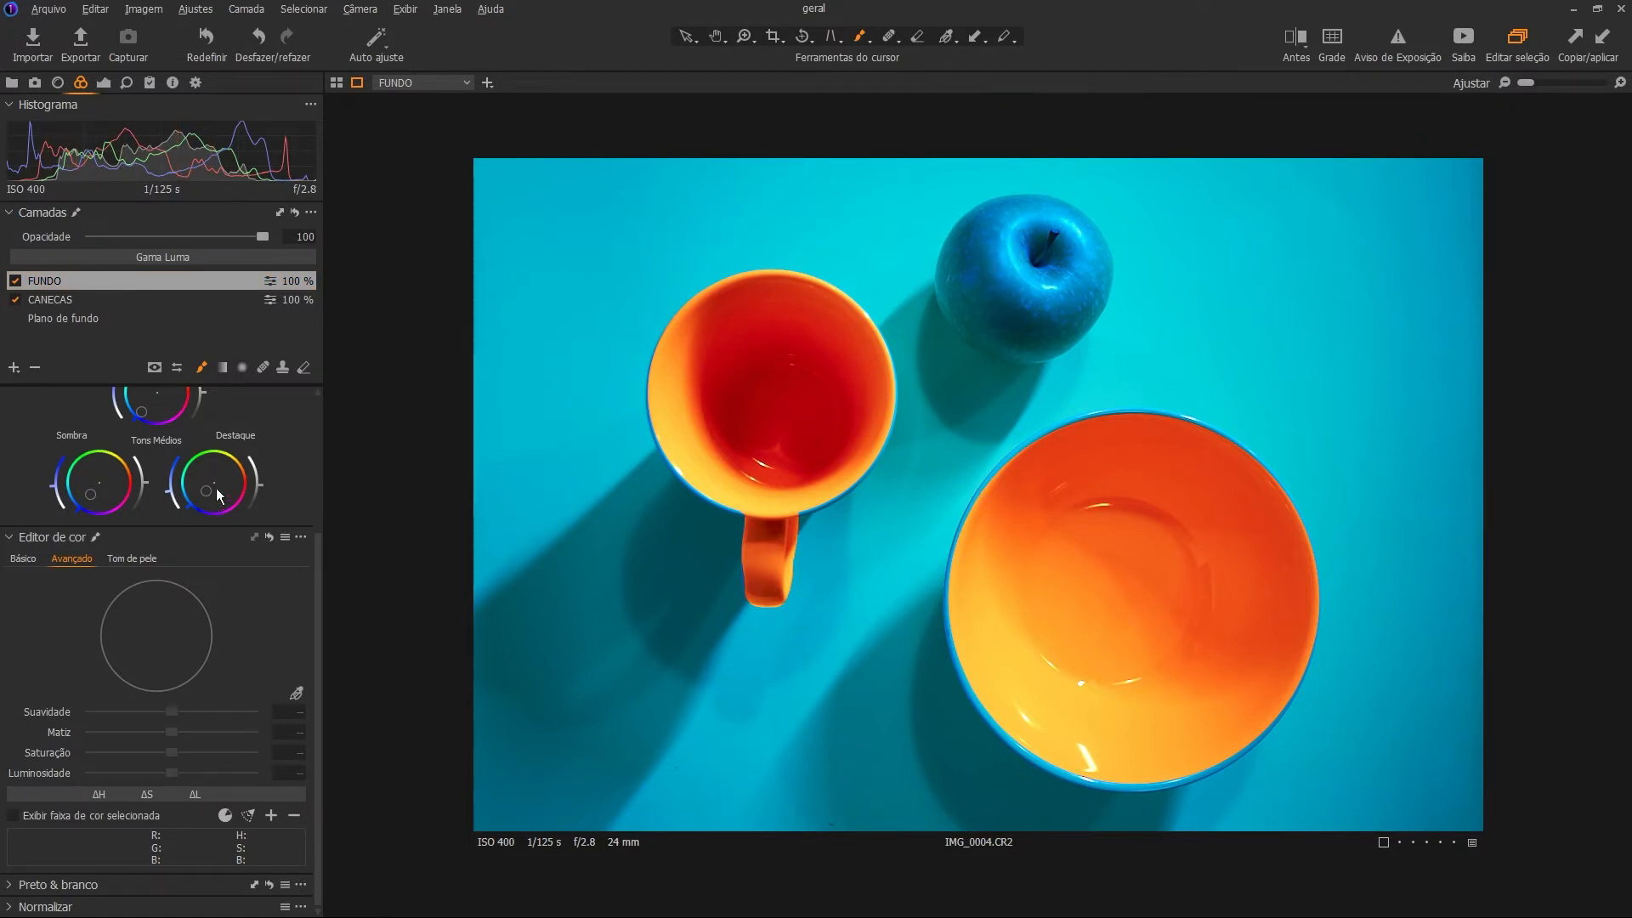
click(306, 367)
drag(1005, 280, 1019, 246)
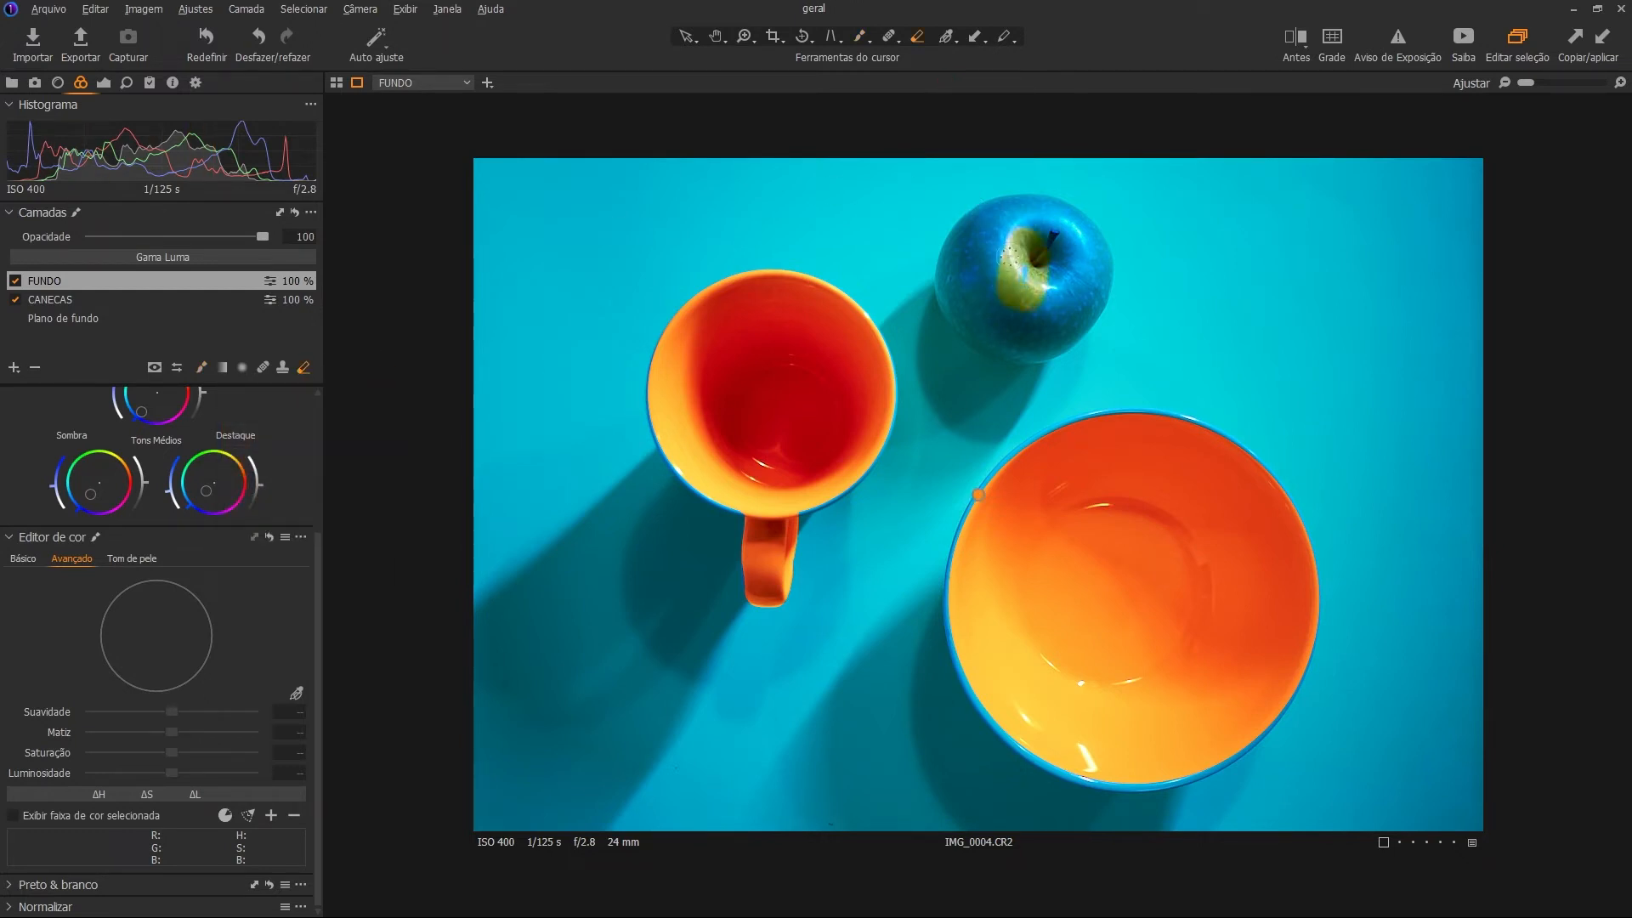
right_click(985, 255)
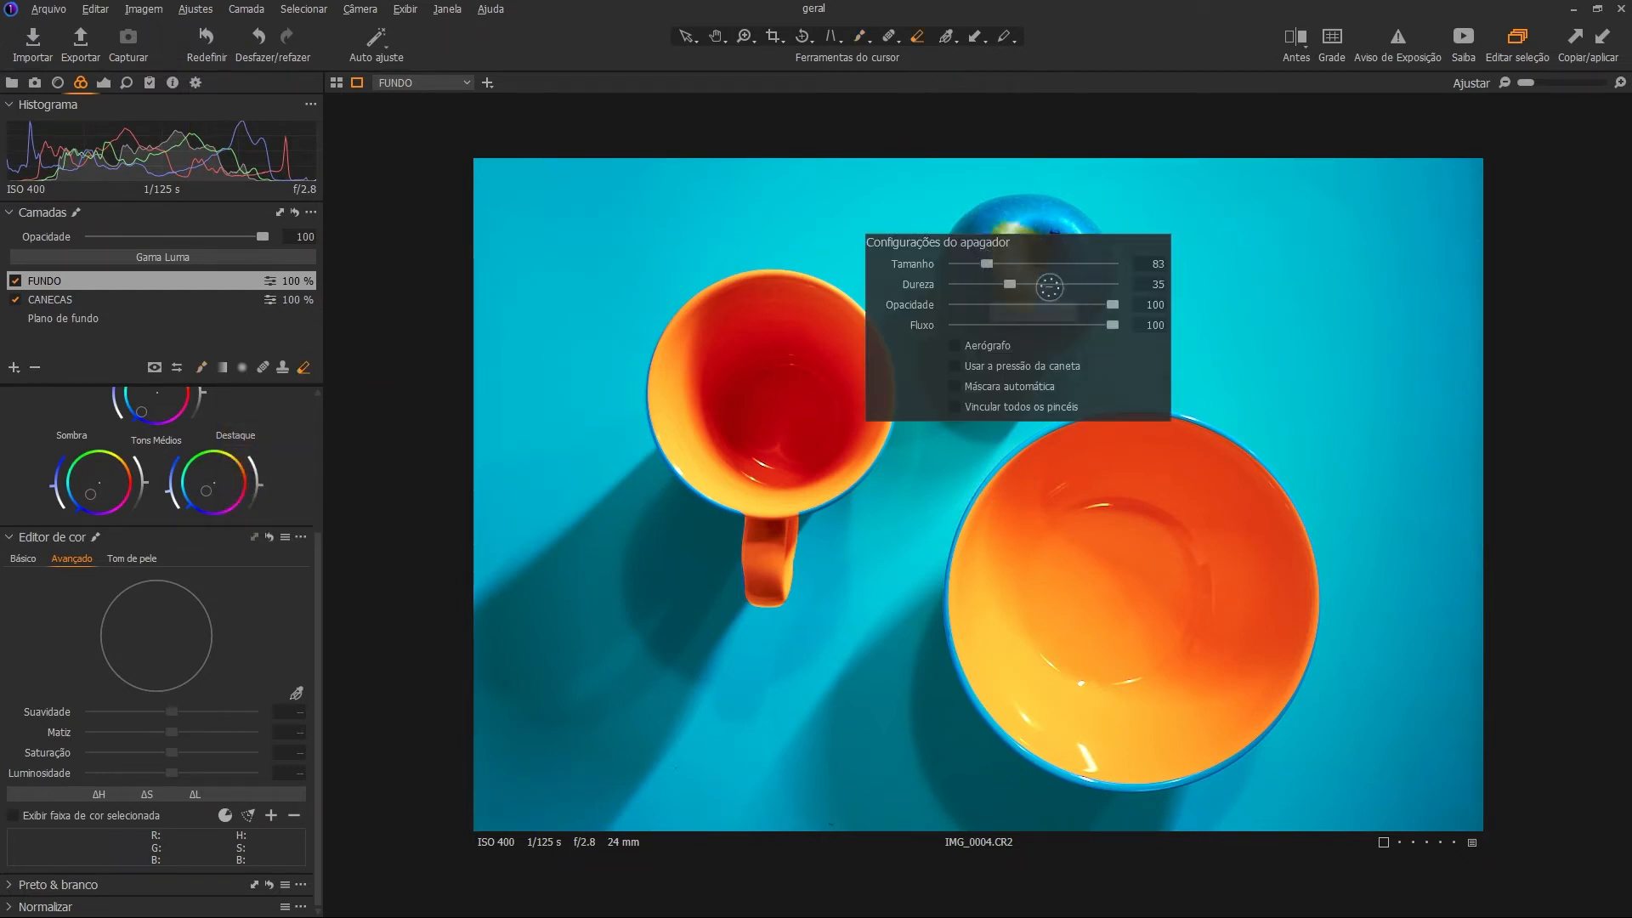
drag(1009, 284, 1115, 283)
mouse_move(986, 263)
mouse_down()
mouse_move(1047, 267)
mouse_move(1031, 271)
mouse_up()
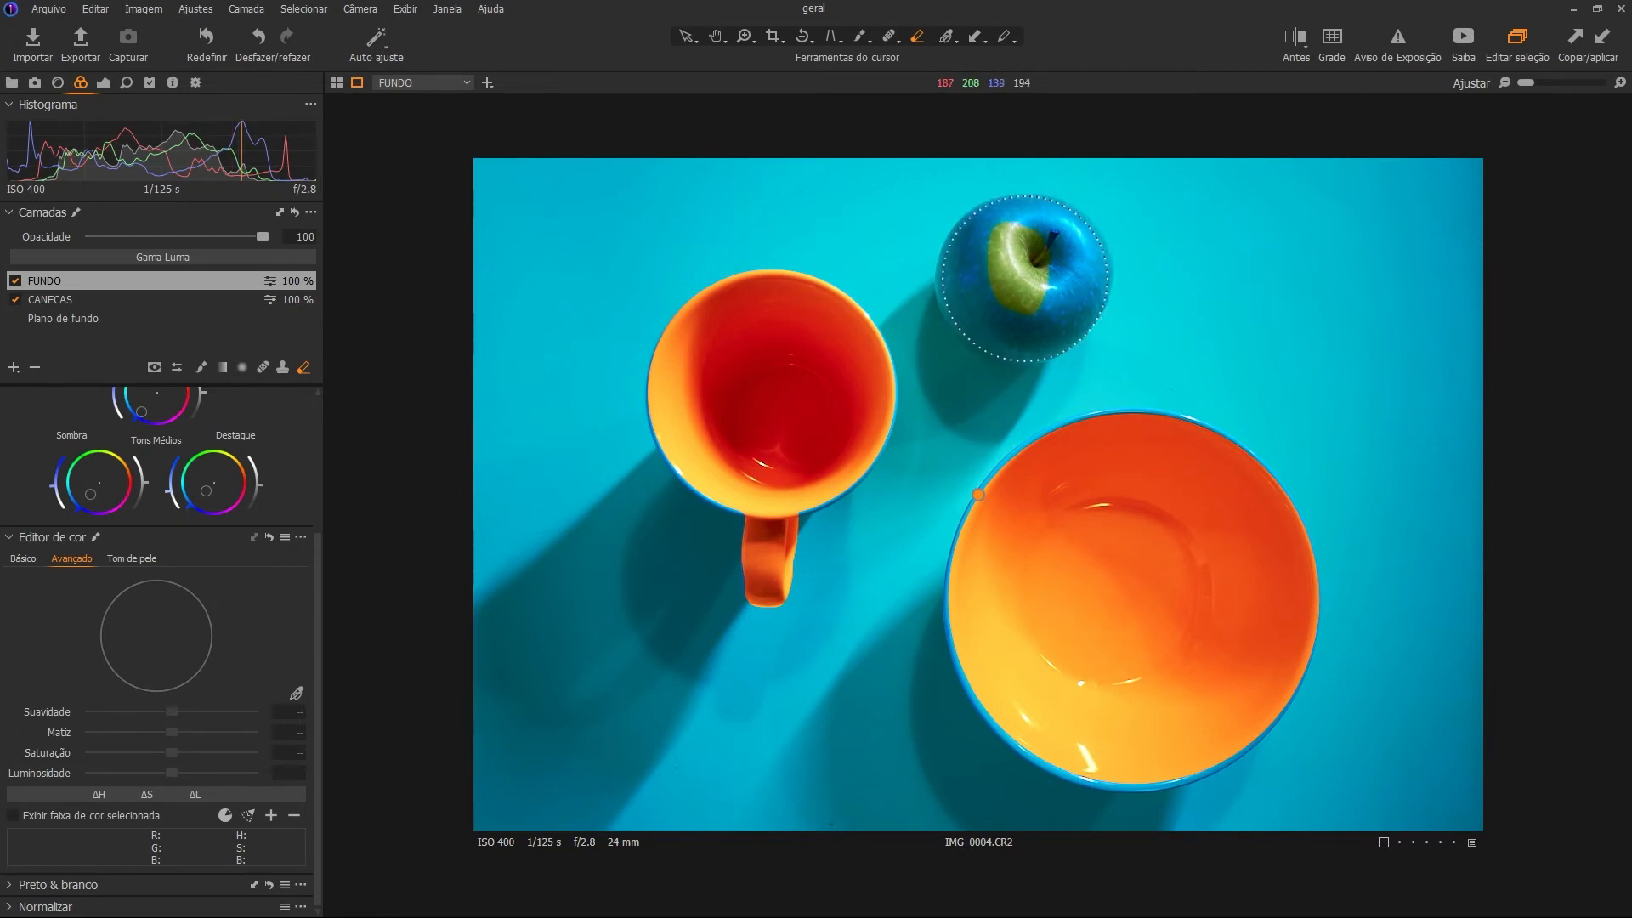
click(1024, 278)
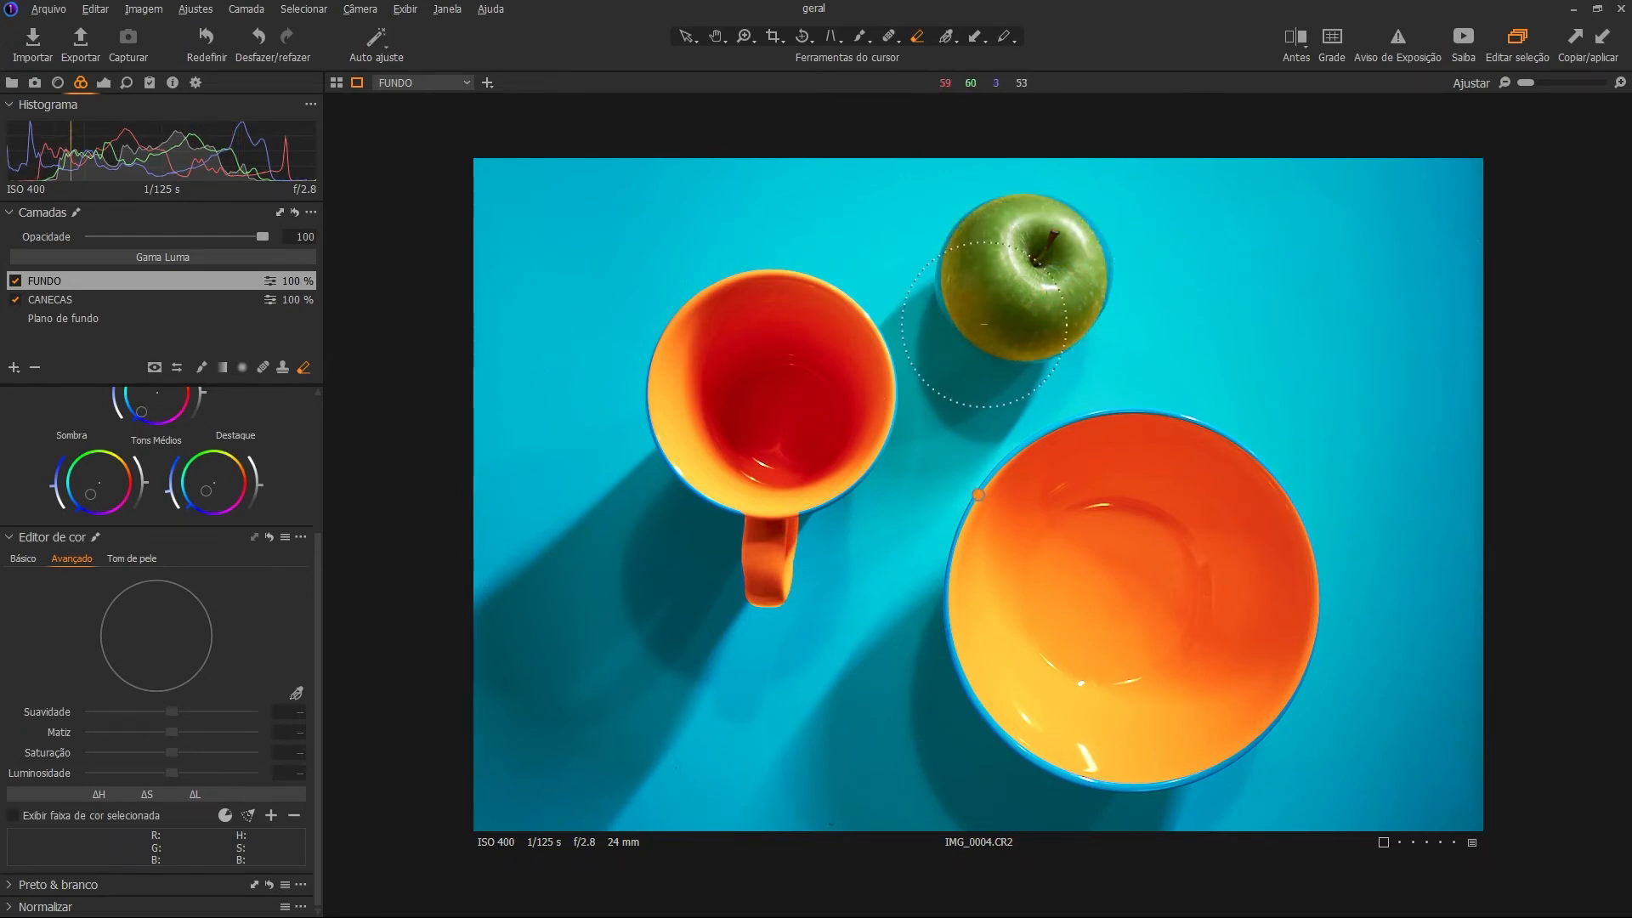
Clean the blue fringe off the apple's left edge in the FUNDO mask with a softer eraser of size 53.
mouse_move(1525, 83)
mouse_down()
mouse_move(1555, 68)
mouse_move(1556, 83)
mouse_up()
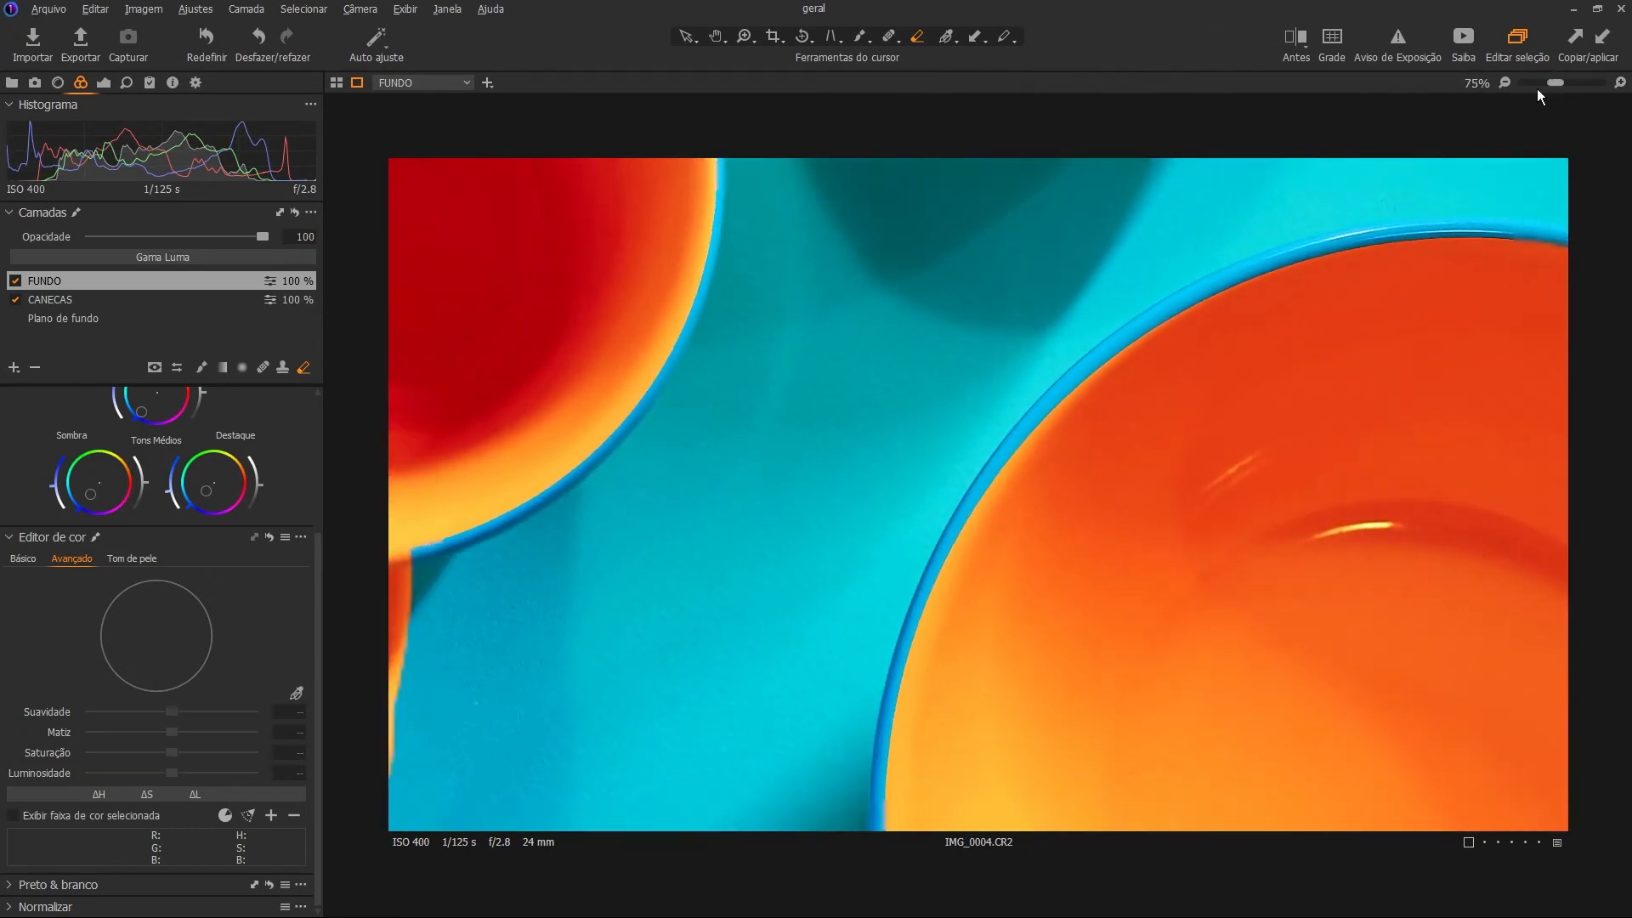
double_click(1006, 264)
mouse_move(1006, 264)
mouse_down()
mouse_move(930, 884)
mouse_move(923, 258)
mouse_move(940, 276)
mouse_up()
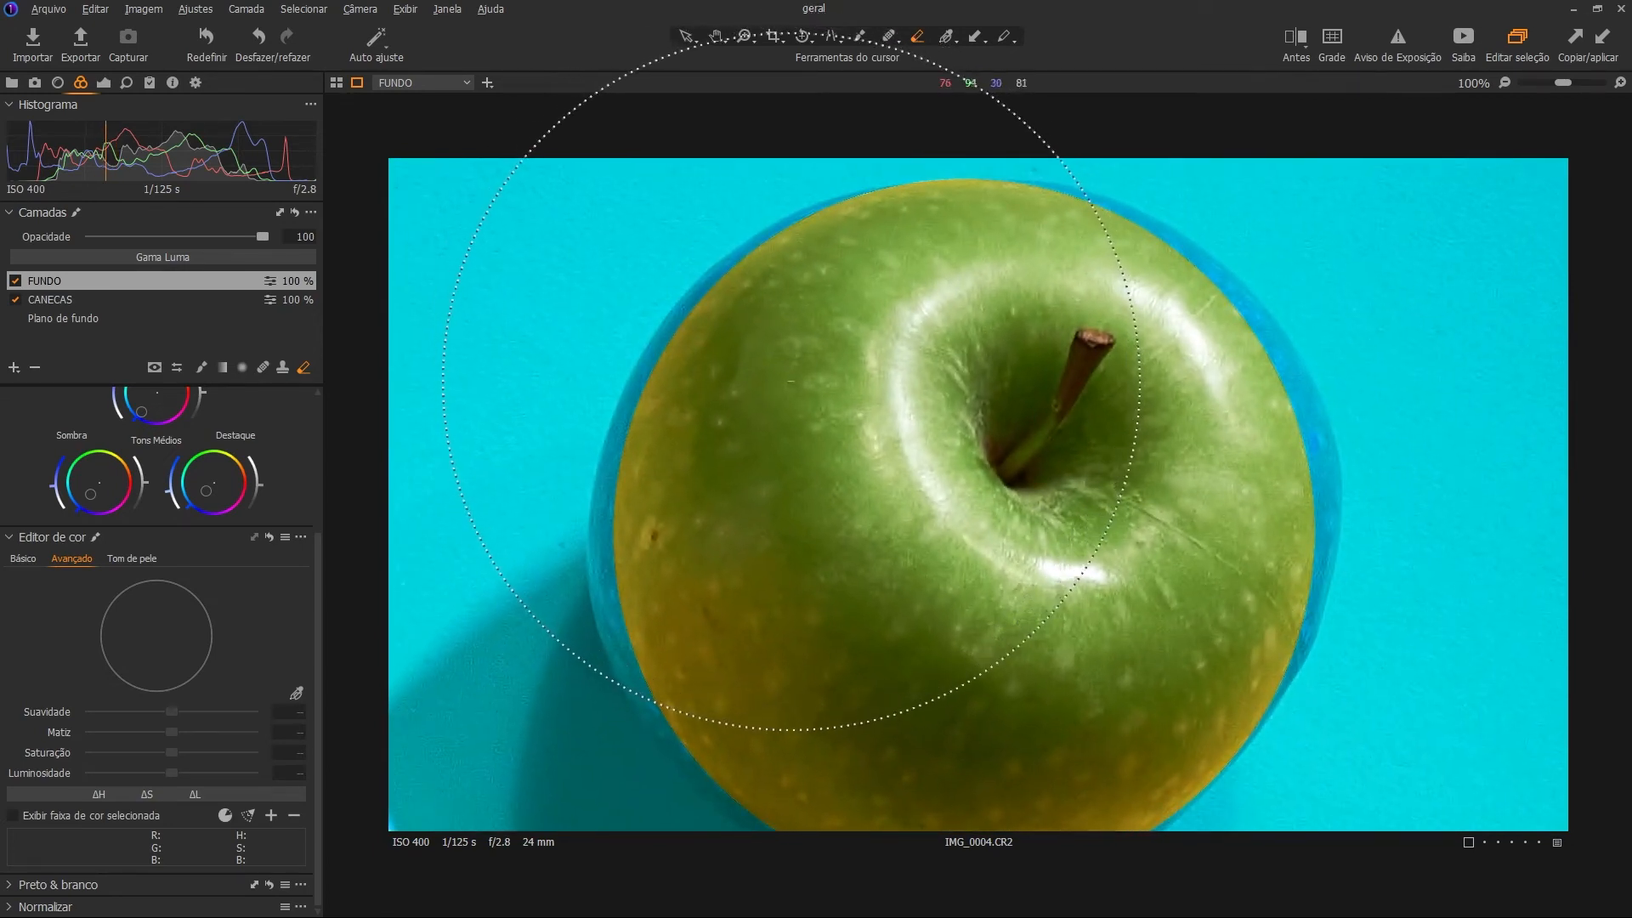
right_click(799, 372)
drag(806, 380, 742, 379)
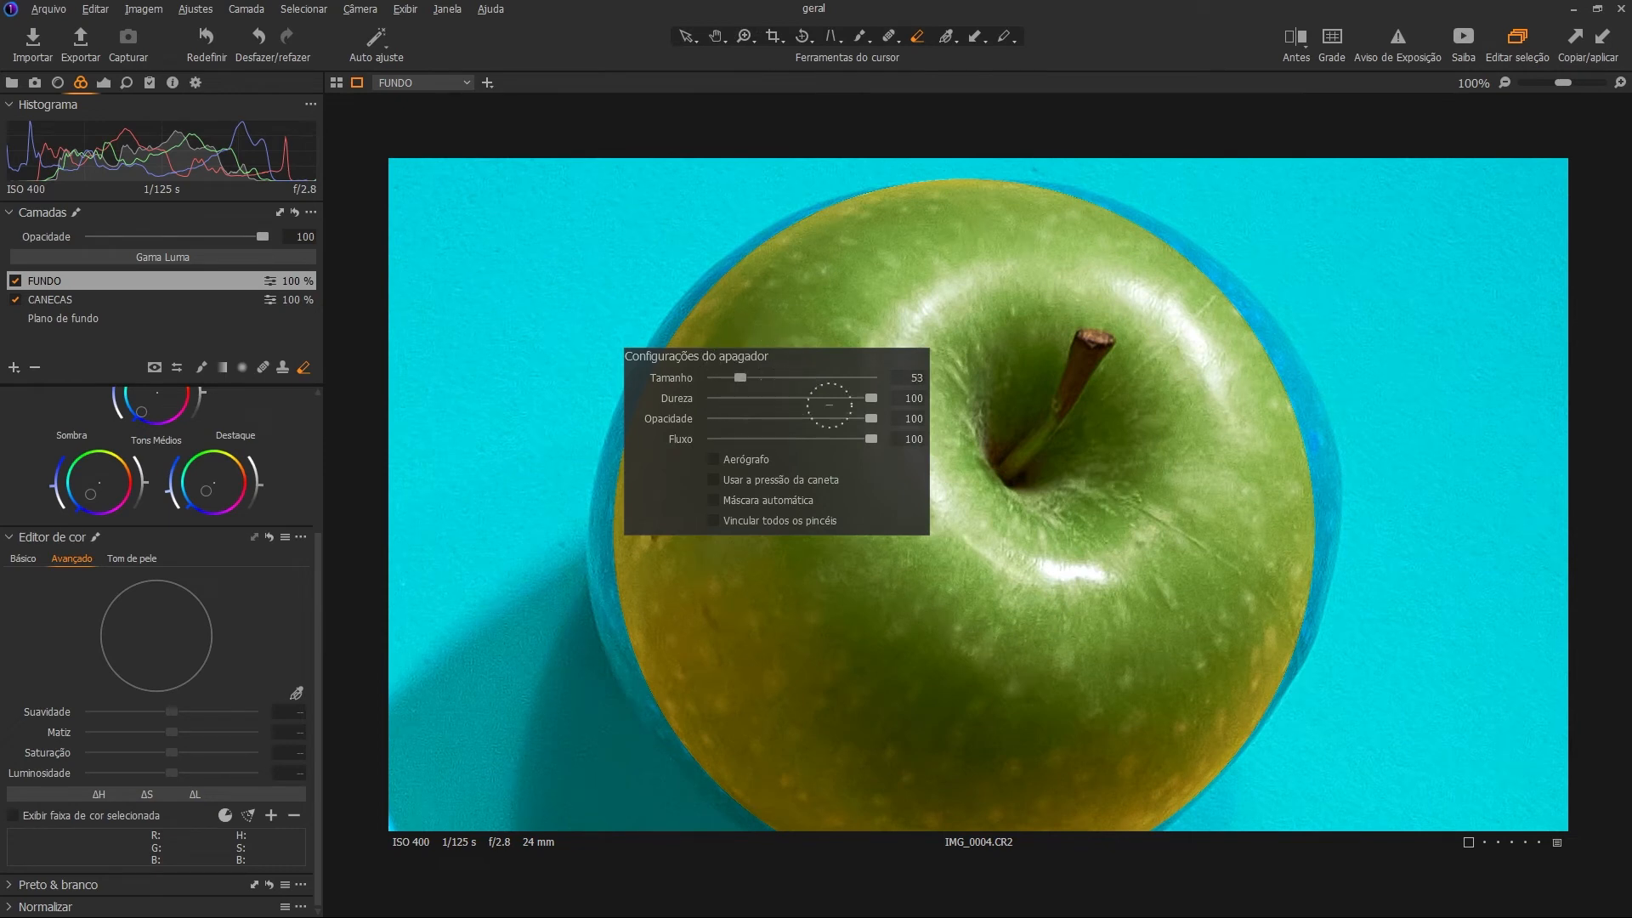
drag(871, 398, 781, 397)
click(740, 283)
mouse_move(738, 305)
mouse_down()
mouse_move(634, 437)
mouse_move(670, 362)
mouse_move(626, 479)
mouse_move(665, 435)
mouse_move(627, 625)
mouse_move(619, 575)
mouse_move(631, 533)
mouse_move(647, 660)
mouse_move(681, 727)
mouse_move(624, 626)
mouse_move(661, 673)
mouse_move(645, 581)
mouse_up()
mouse_move(730, 280)
mouse_down()
mouse_move(668, 363)
mouse_move(731, 330)
mouse_move(750, 297)
mouse_up()
Erase the remaining blue fringe along the apple's right and lower edges from the FUNDO mask.
key(space)
right_click(1081, 345)
mouse_move(1080, 346)
mouse_down()
mouse_move(1010, 337)
mouse_move(1083, 342)
mouse_move(1113, 314)
mouse_move(1212, 418)
mouse_move(1228, 408)
mouse_move(1245, 459)
mouse_move(1266, 561)
mouse_move(1221, 726)
mouse_move(1189, 773)
mouse_up()
key(space)
drag(1162, 708, 1162, 712)
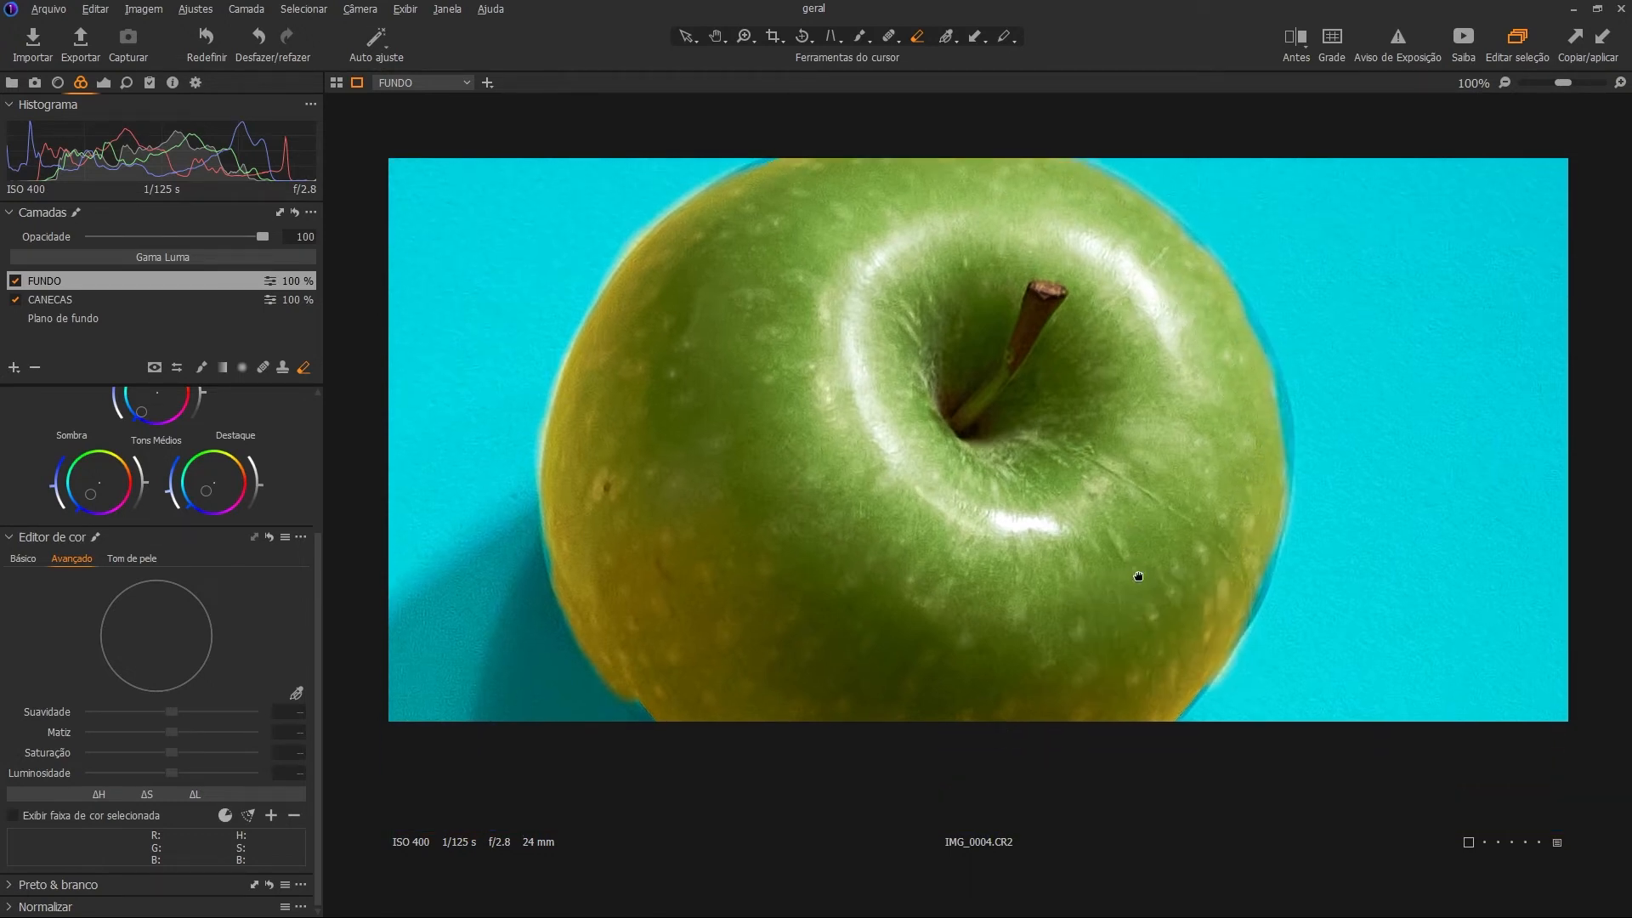
key(space)
double_click(1209, 300)
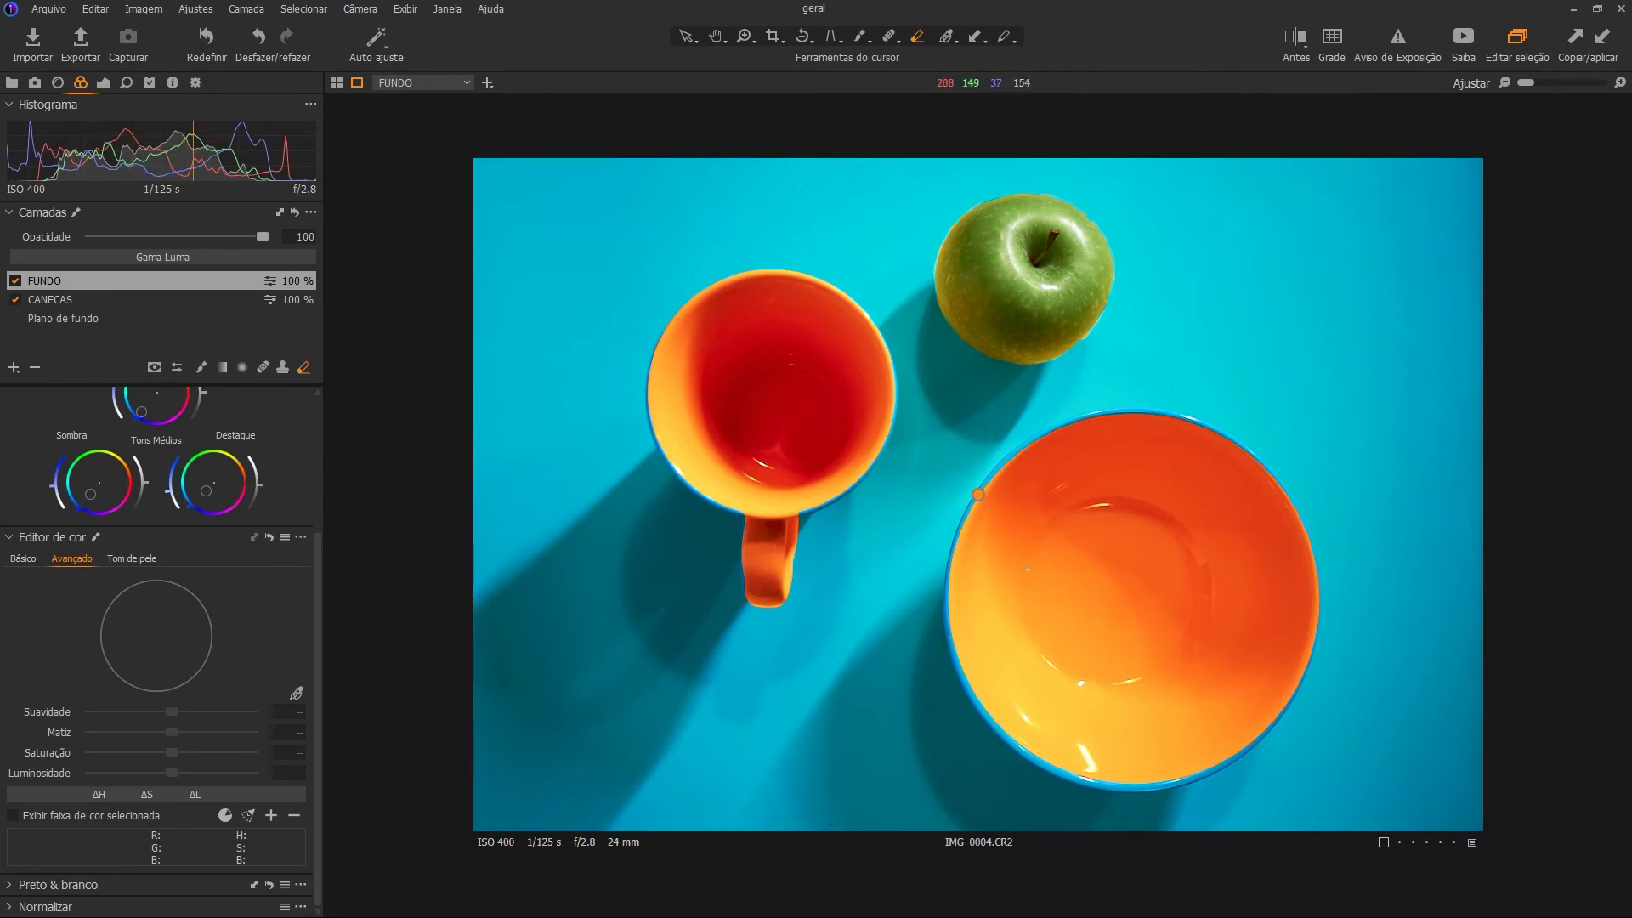
Erase the blue fringe around the rims of the bowl and mug from the FUNDO mask.
drag(1525, 82, 1556, 88)
right_click(1060, 343)
drag(1215, 391, 1292, 390)
mouse_move(1007, 540)
mouse_down()
mouse_move(1289, 302)
mouse_move(1107, 436)
mouse_up()
drag(1349, 405, 1023, 394)
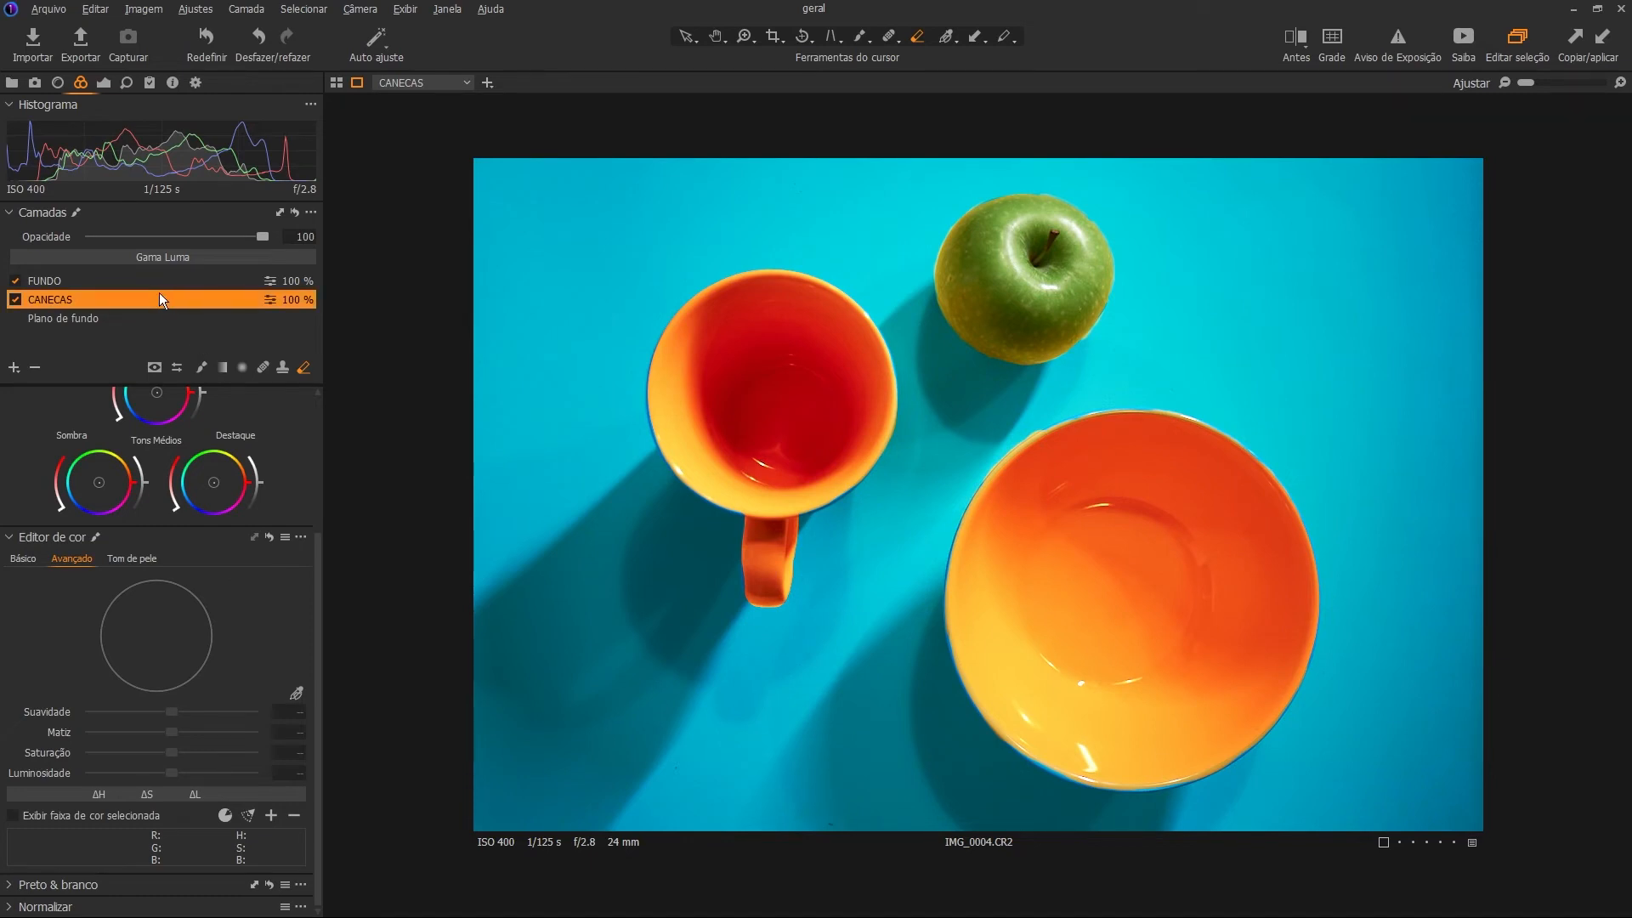
Refine the CANECAS layer's mask along the mug and bowl edges with a radius of 100.
click(1556, 82)
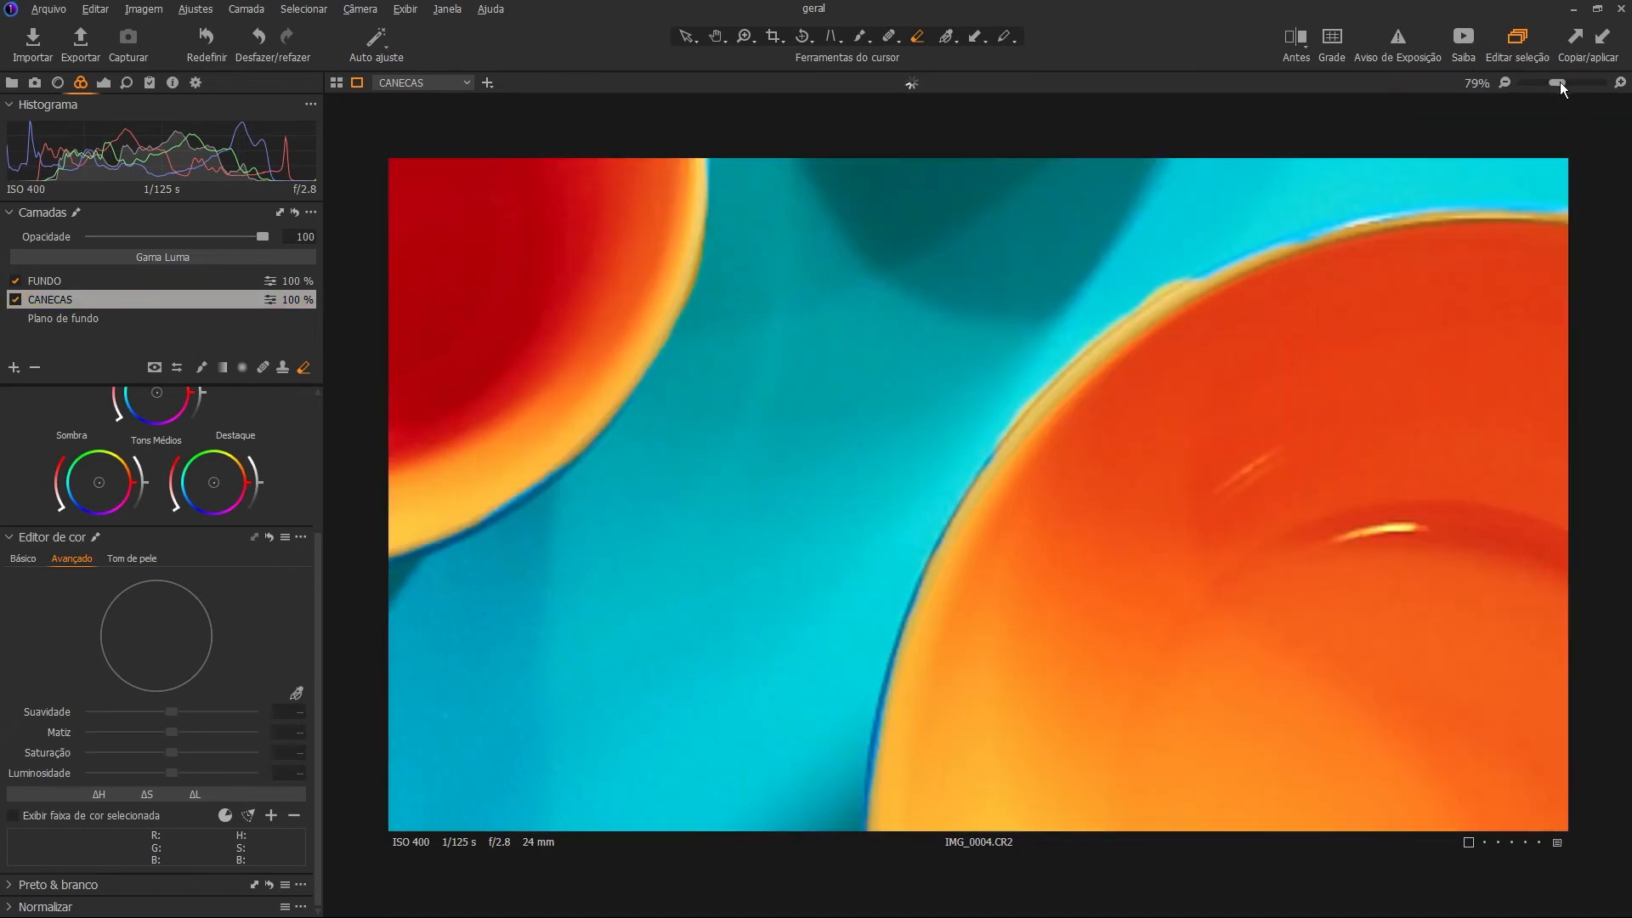
drag(1561, 85, 1563, 84)
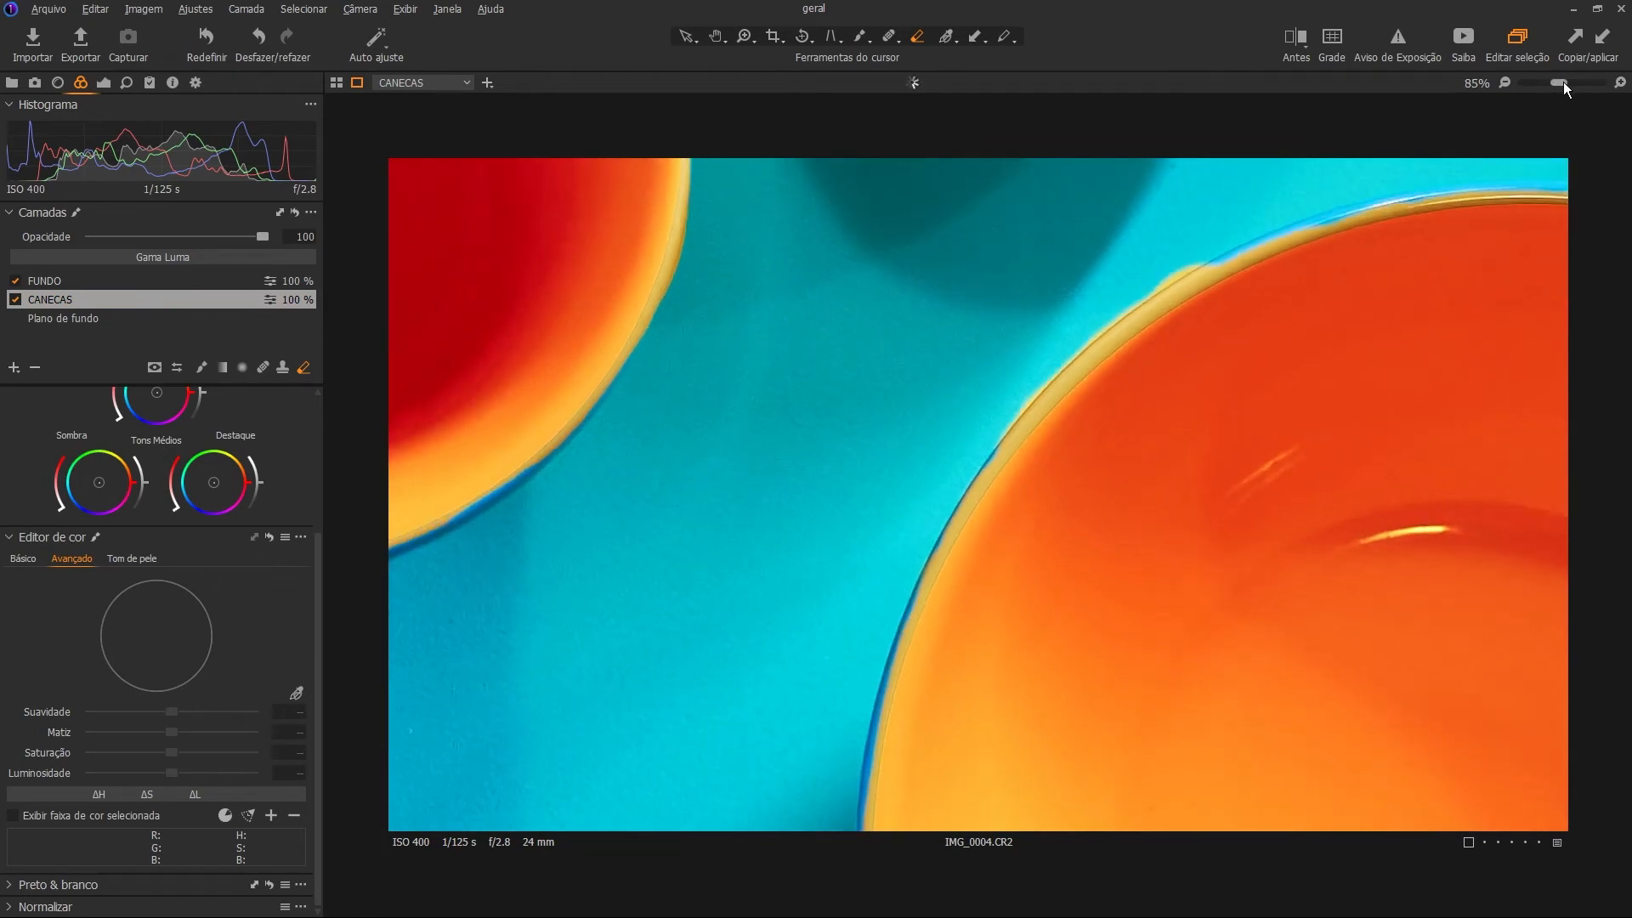
click(1621, 83)
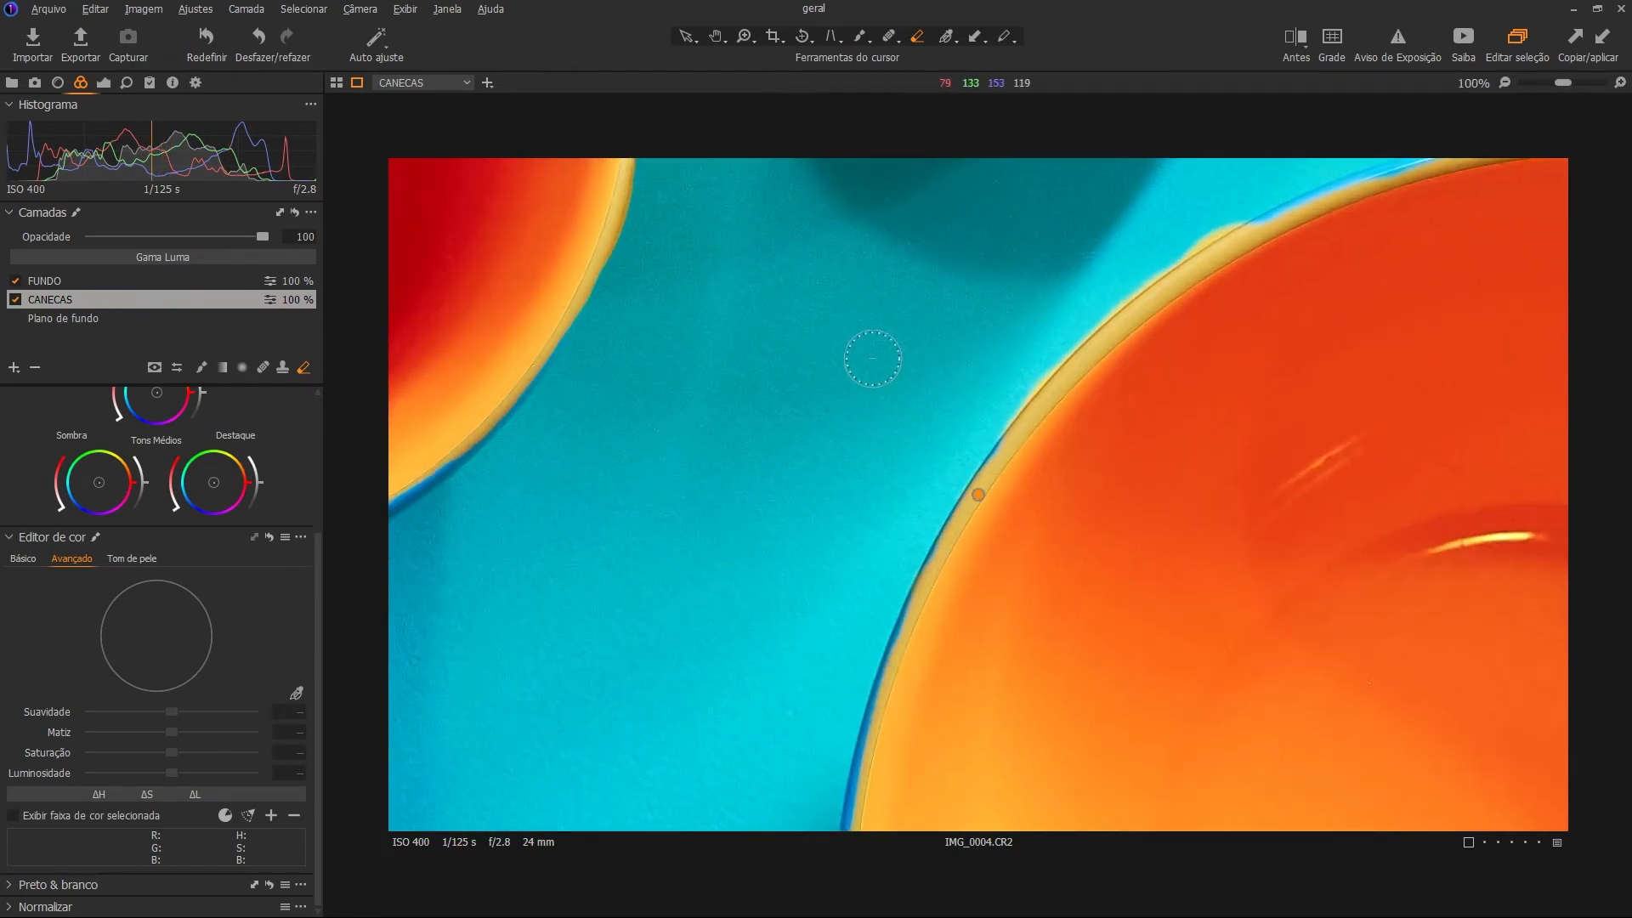
key(space)
drag(835, 367, 831, 355)
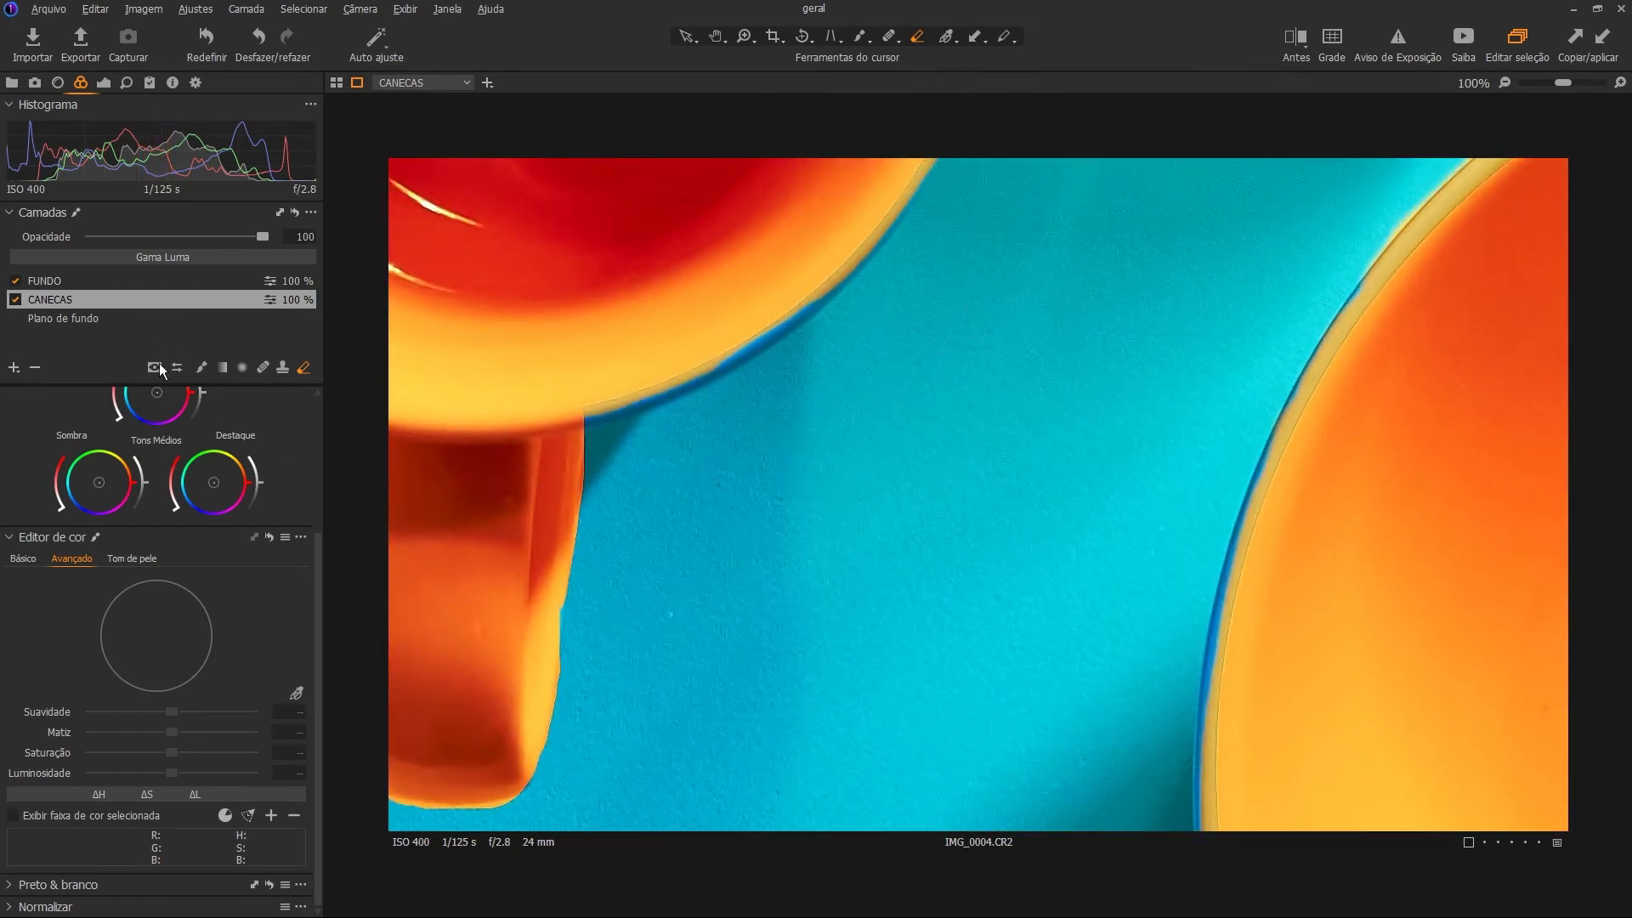
right_click(134, 305)
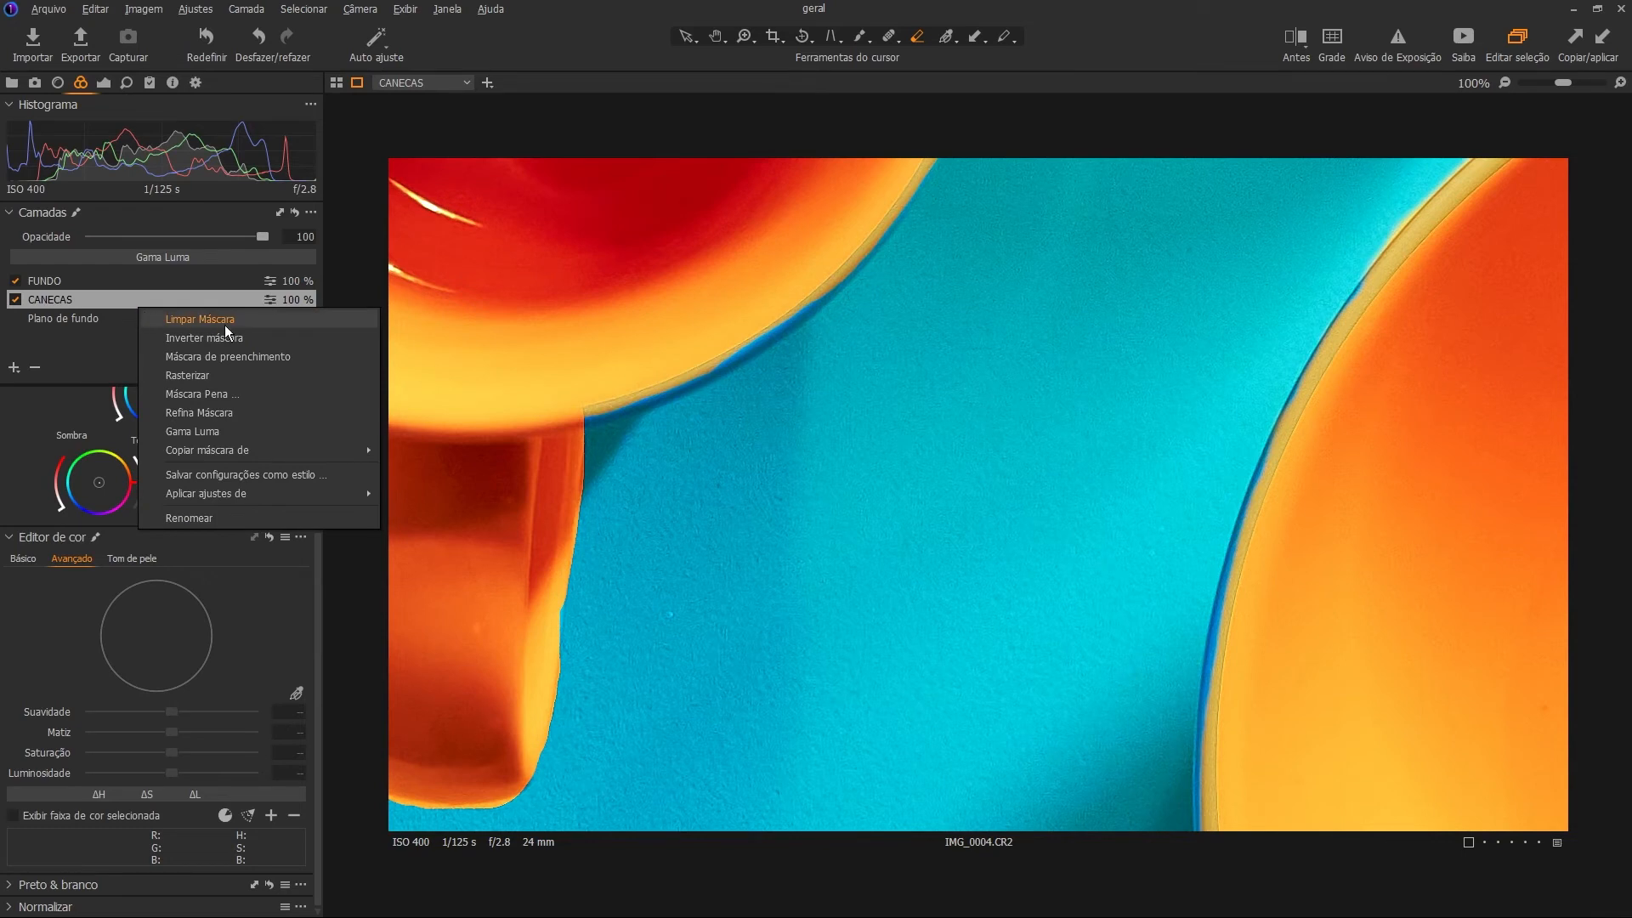
click(232, 411)
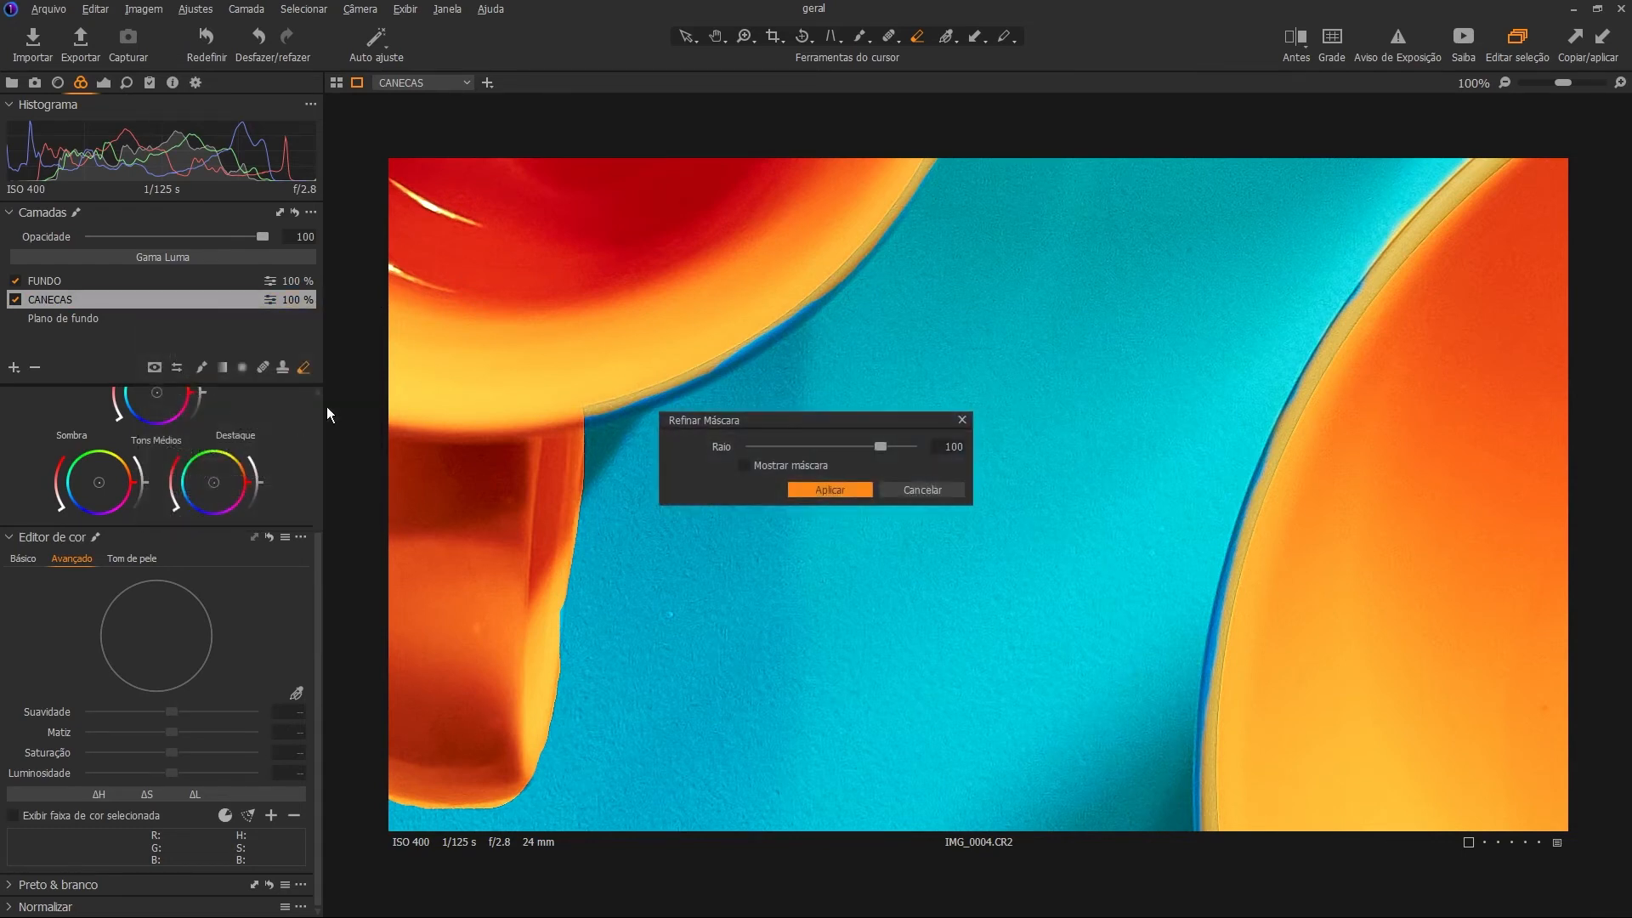
drag(864, 420, 1149, 268)
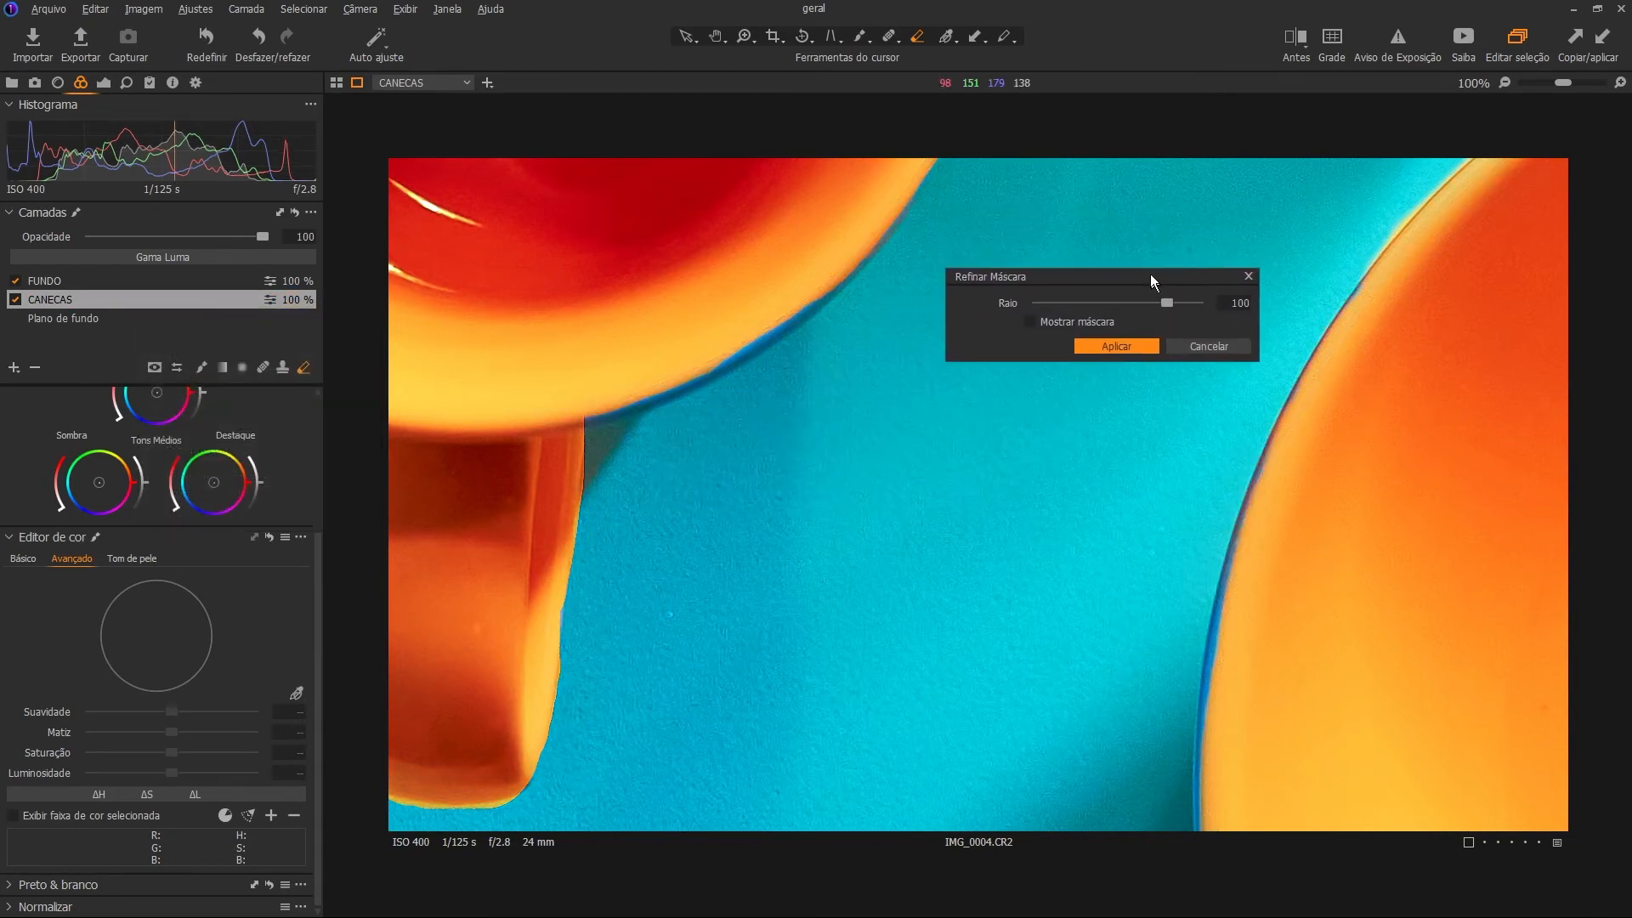
click(1139, 339)
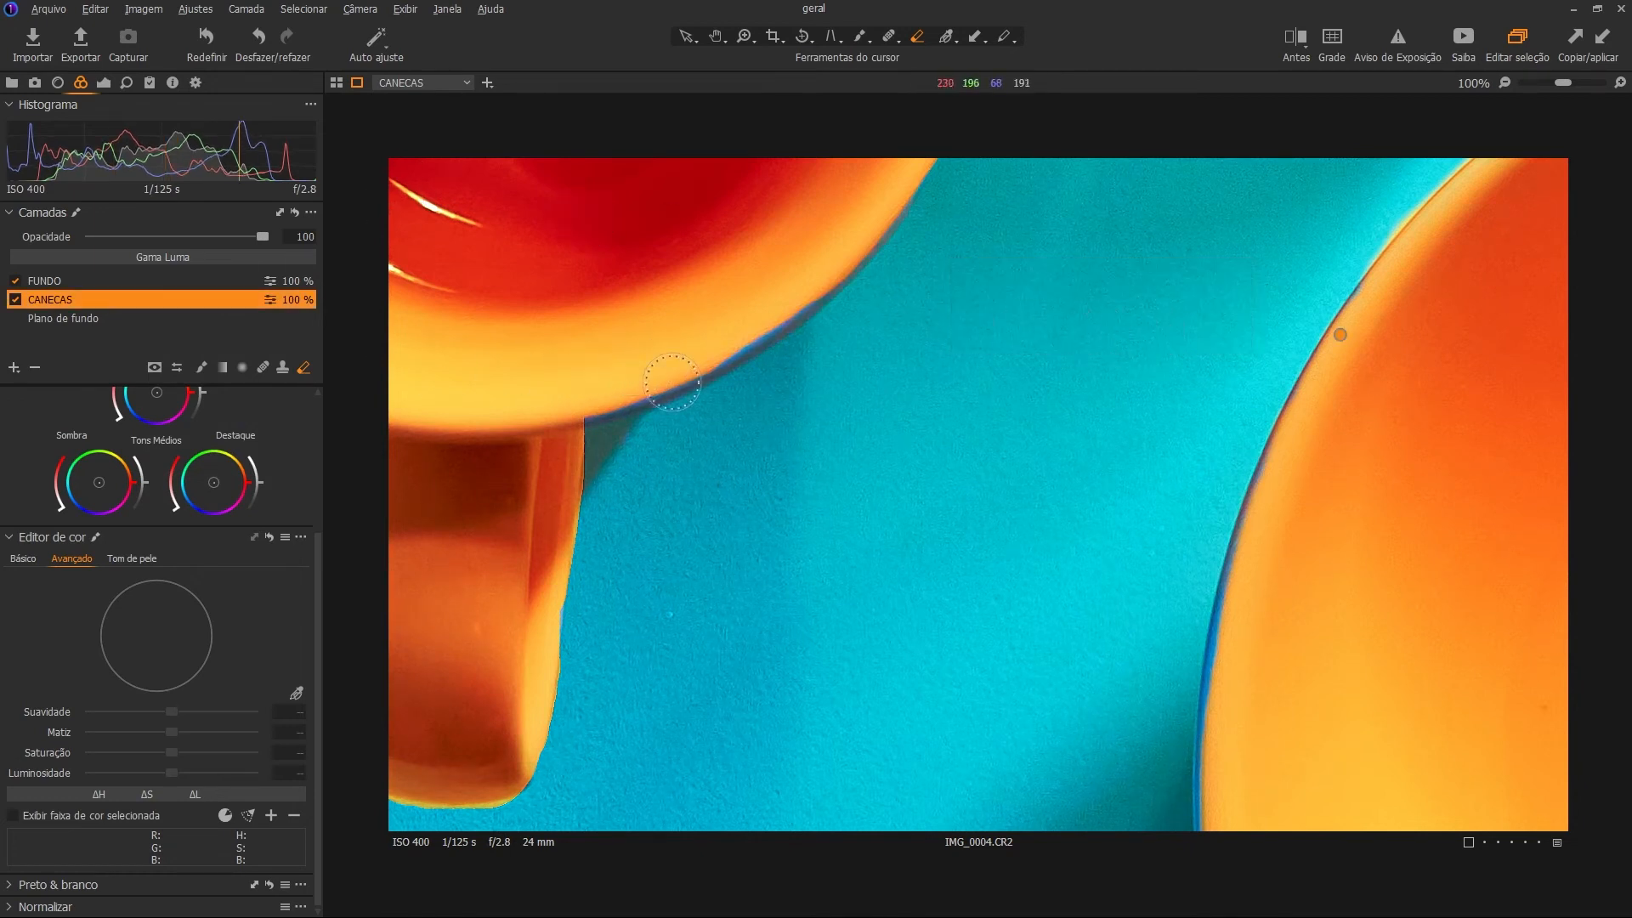
Refine the FUNDO layer's mask, trying a radius of 215 and reducing it.
click(160, 286)
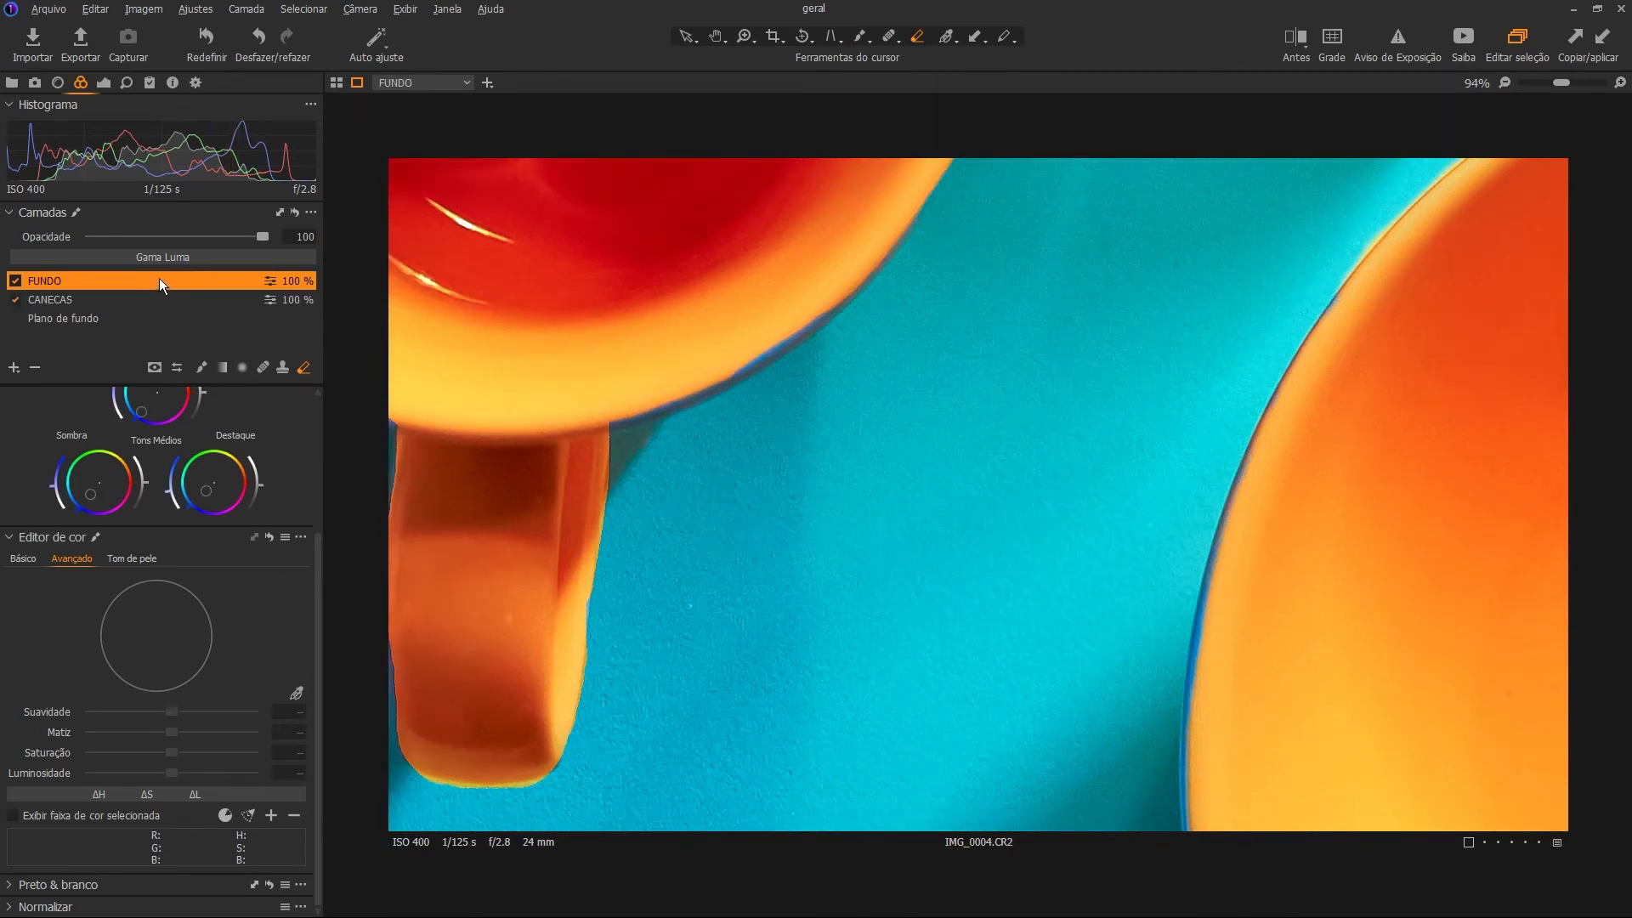
right_click(159, 278)
click(268, 389)
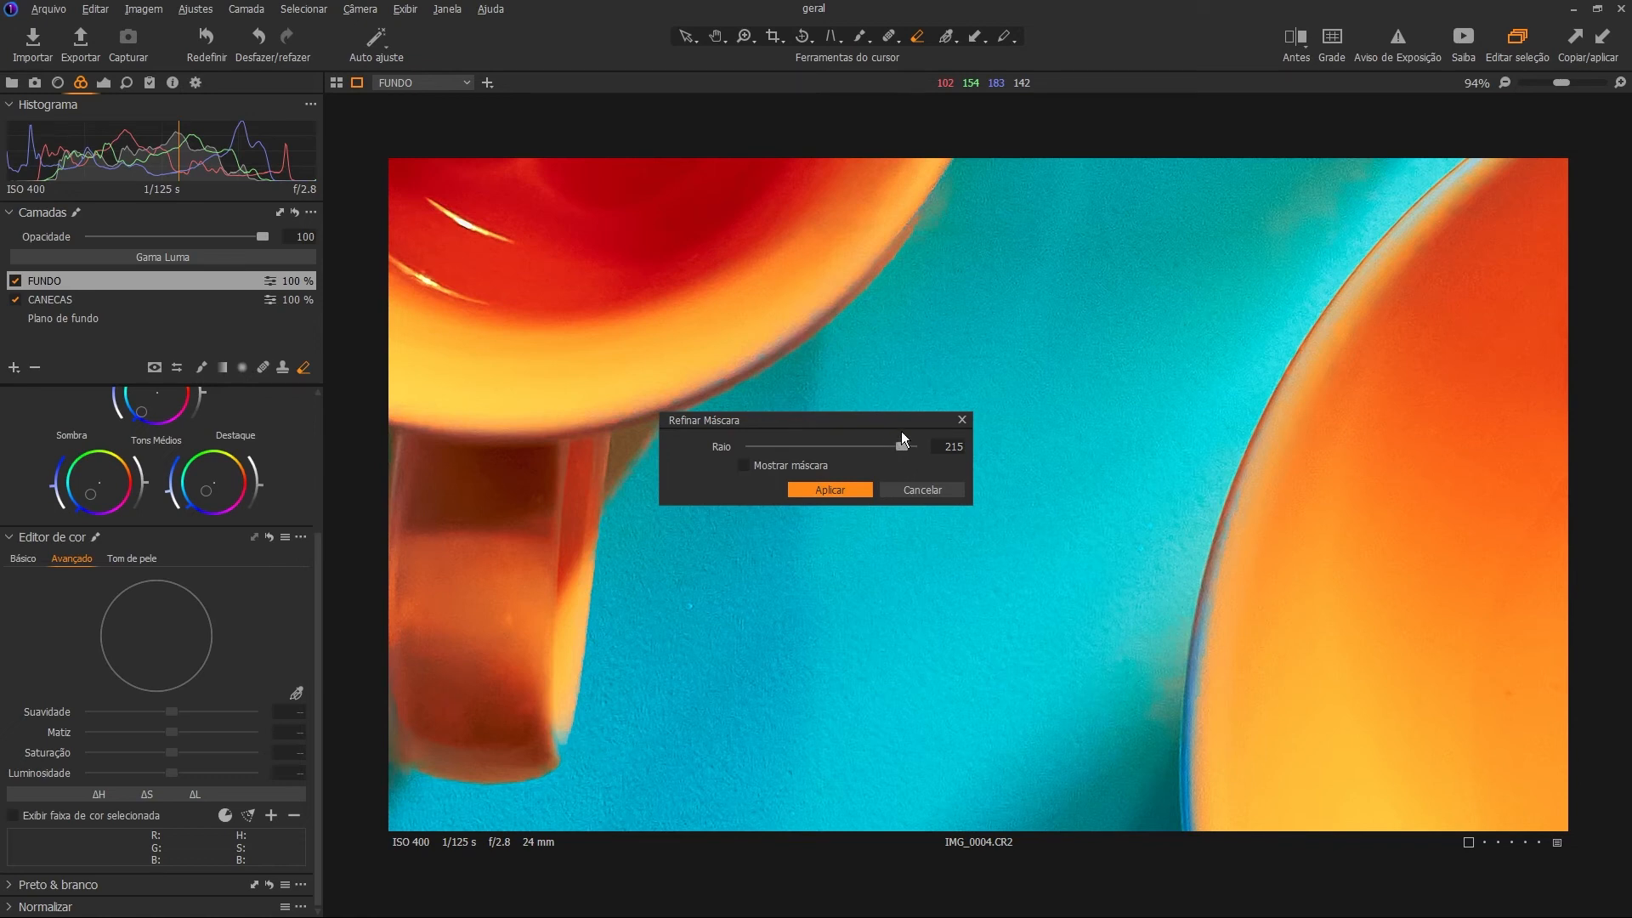
drag(899, 442, 847, 445)
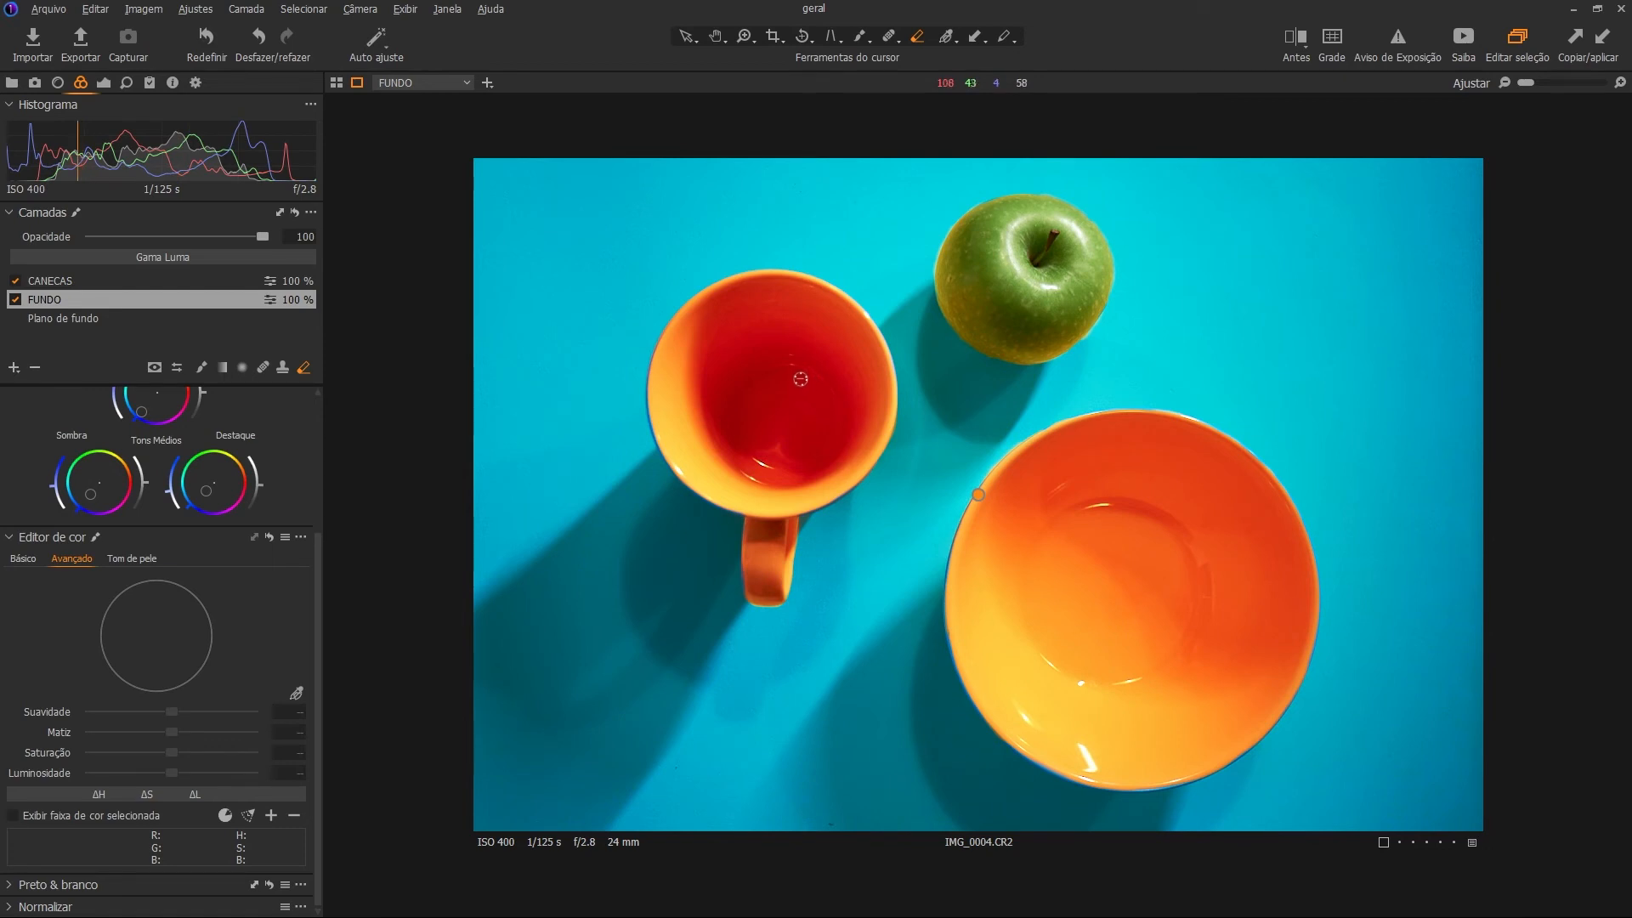
Lower the CANECAS layer's opacity to 41 and switch the layer off and on to compare its effect.
double_click(221, 280)
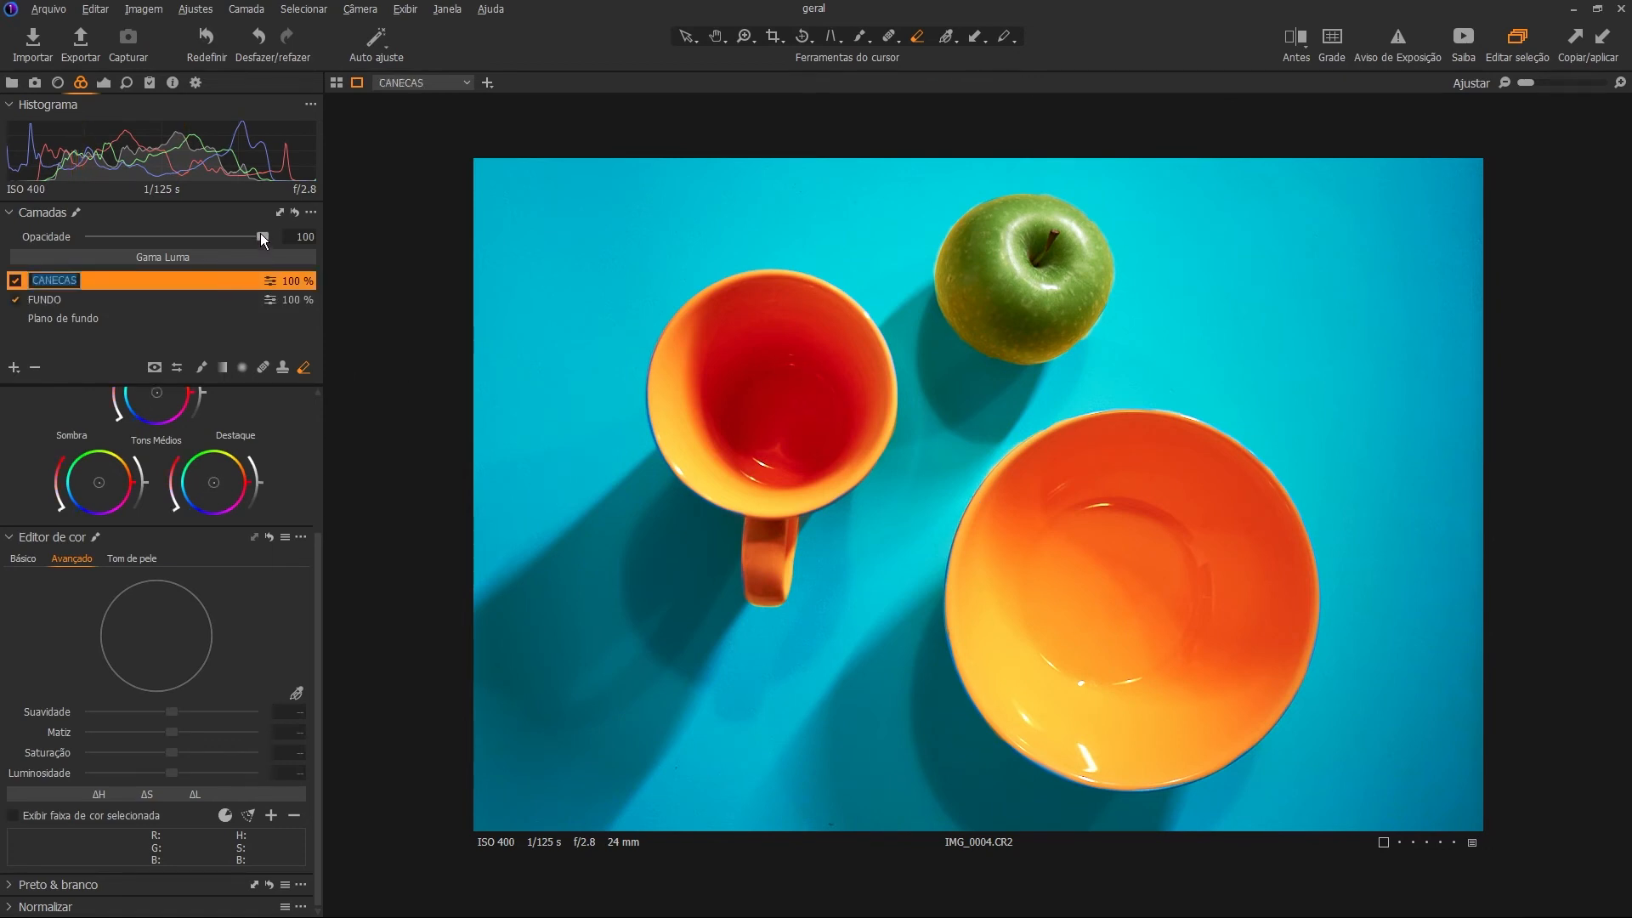
drag(258, 232, 186, 240)
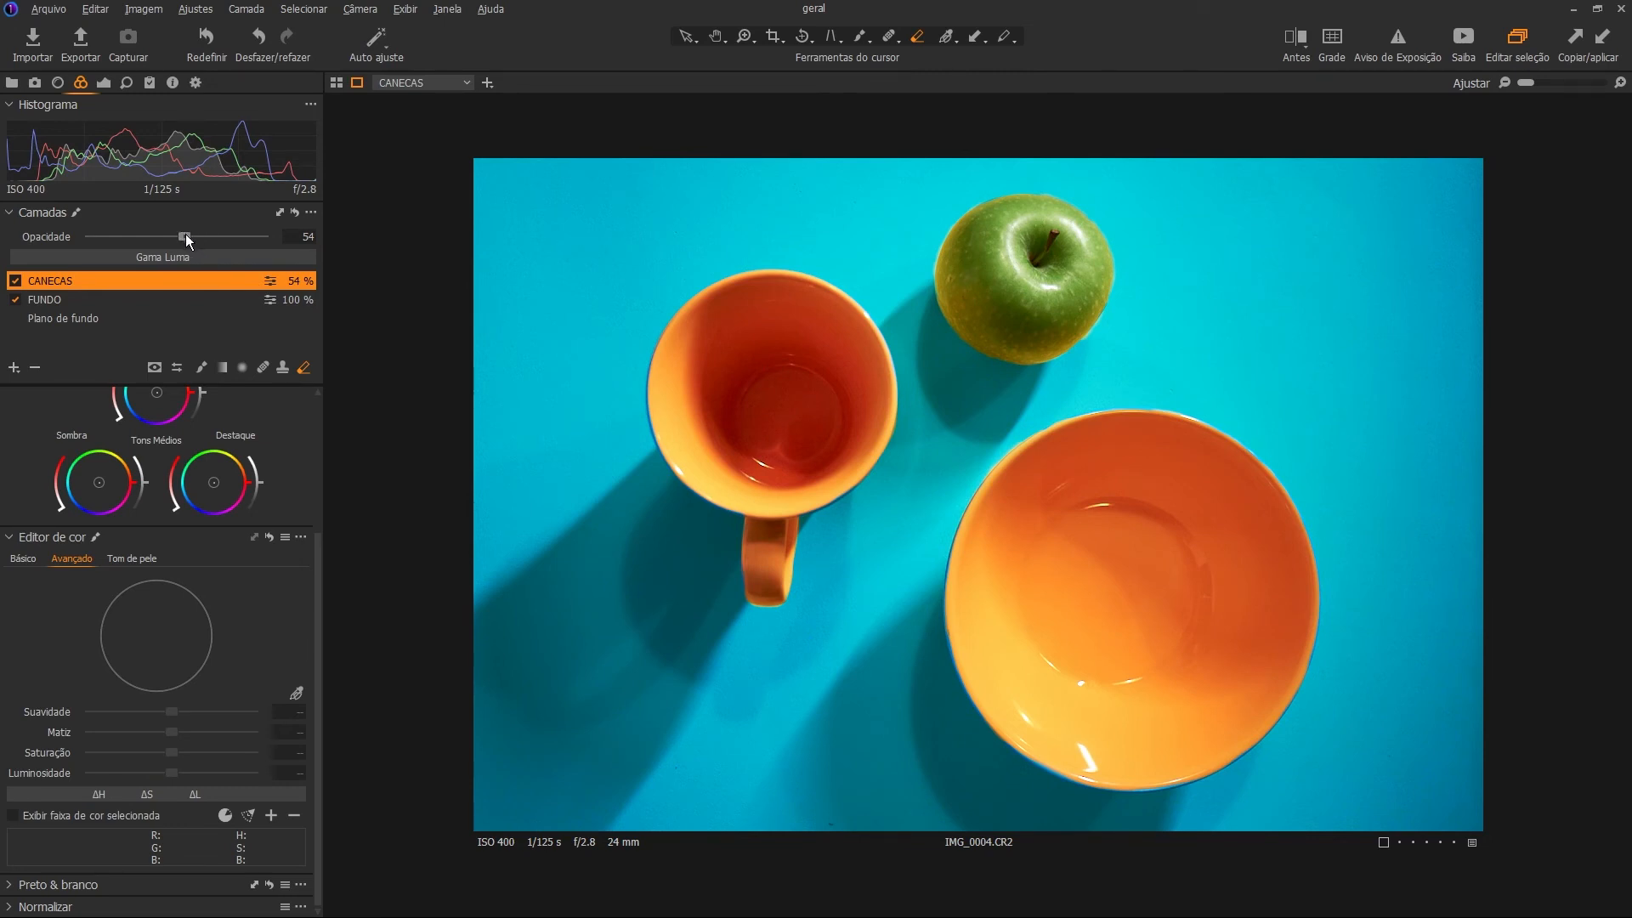
drag(185, 232, 162, 245)
click(15, 280)
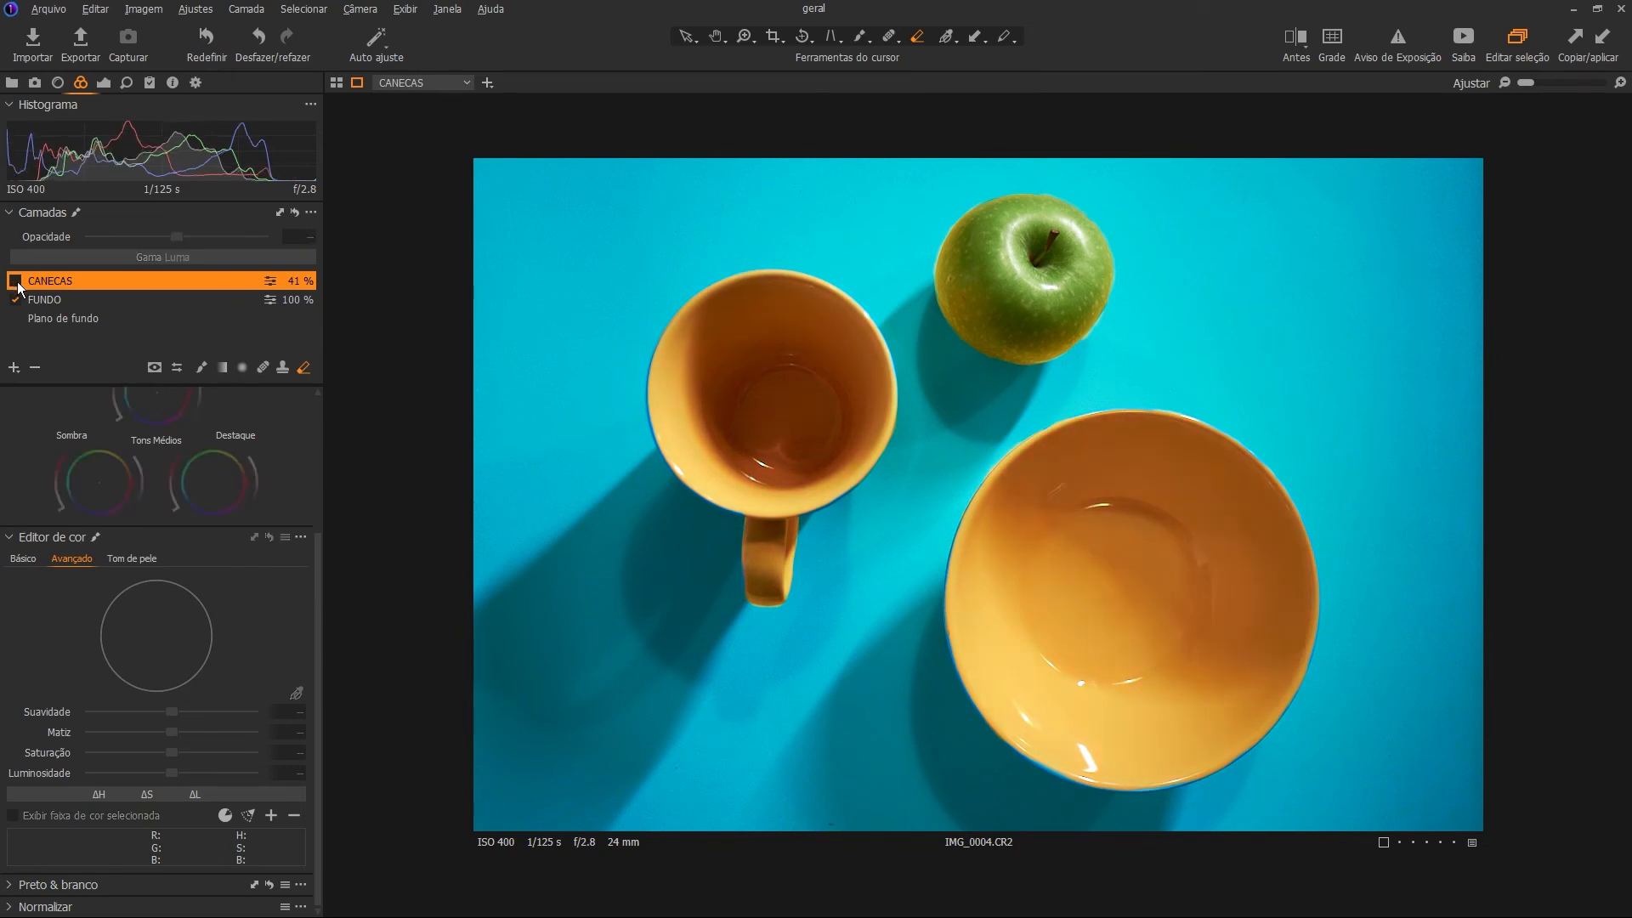
click(18, 283)
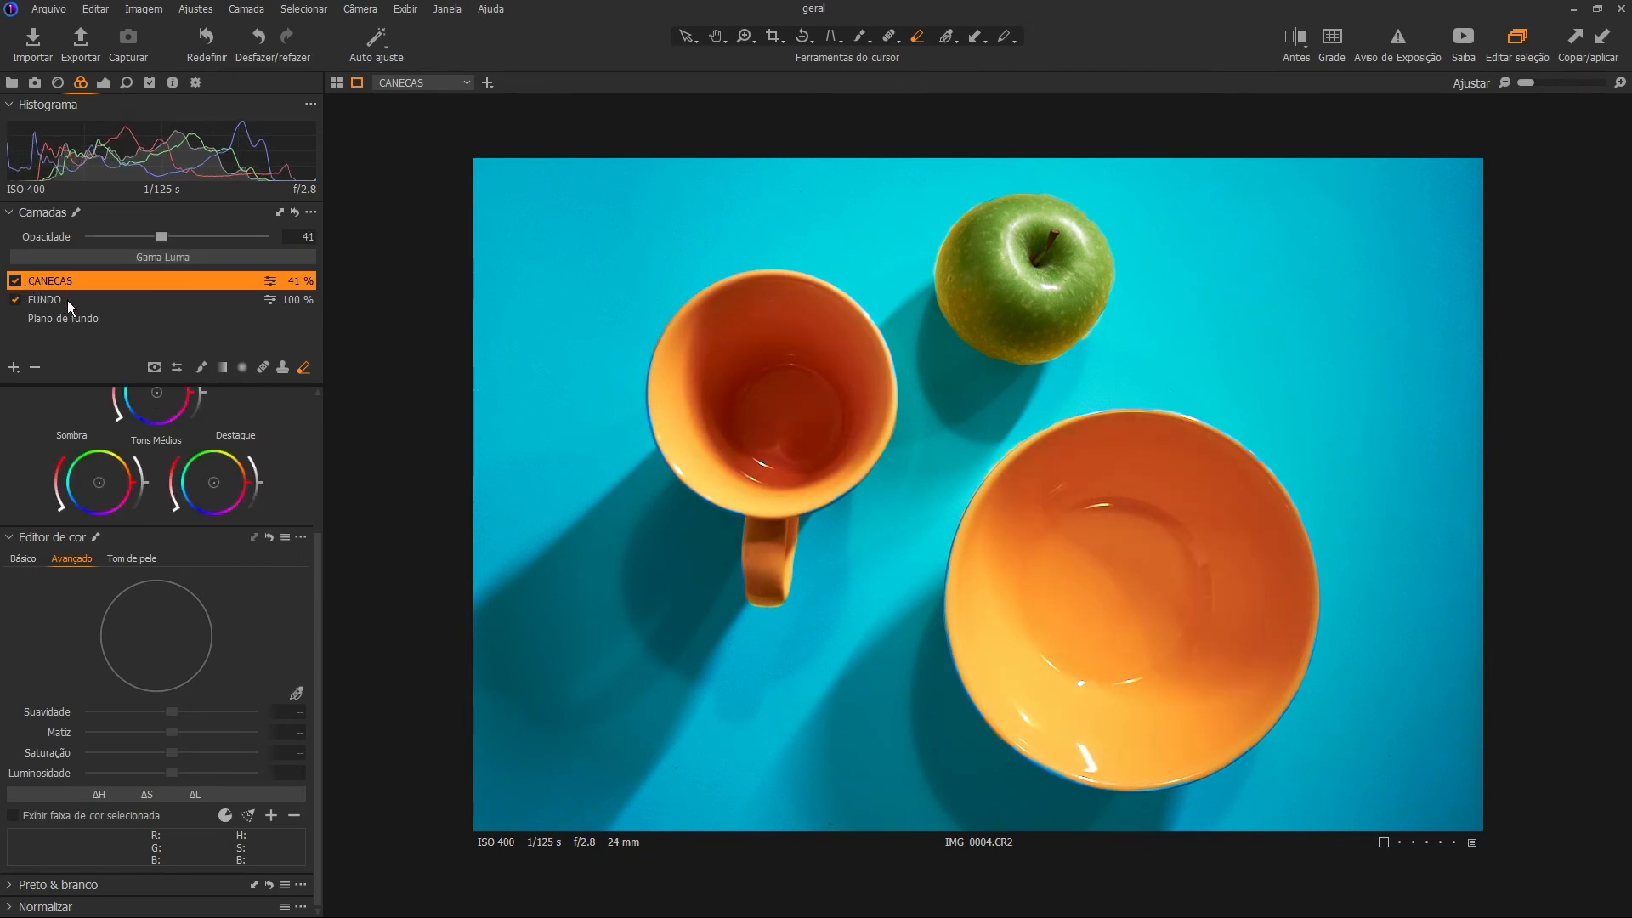
Set the opacity of the CANECAS layer to 89.
double_click(196, 233)
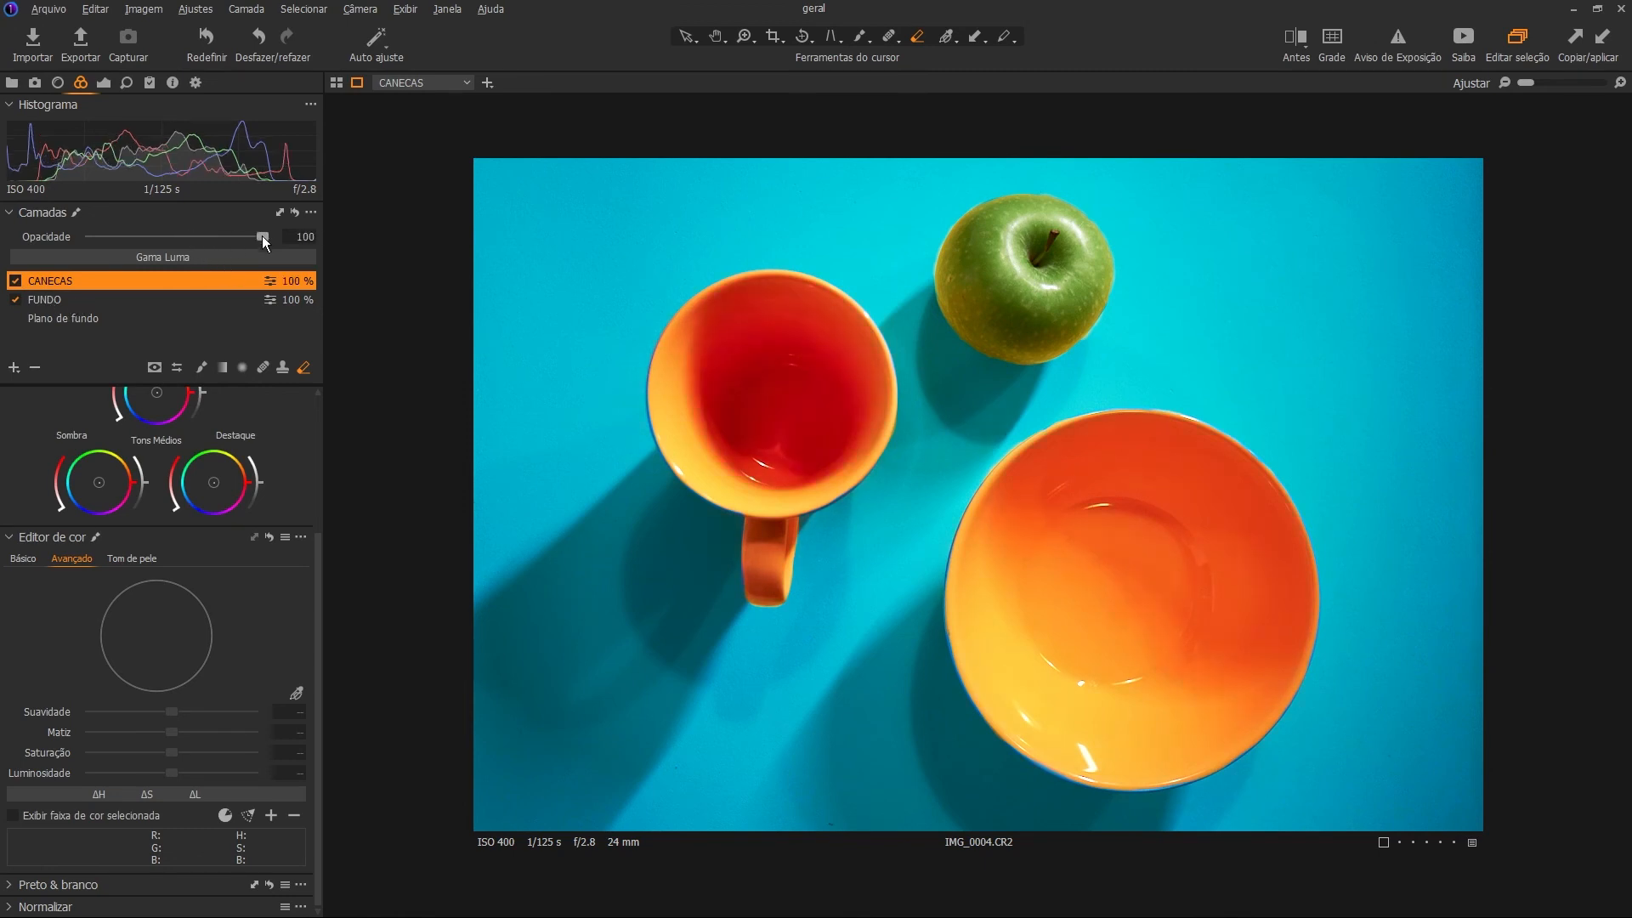
drag(258, 238, 206, 243)
drag(202, 242, 243, 238)
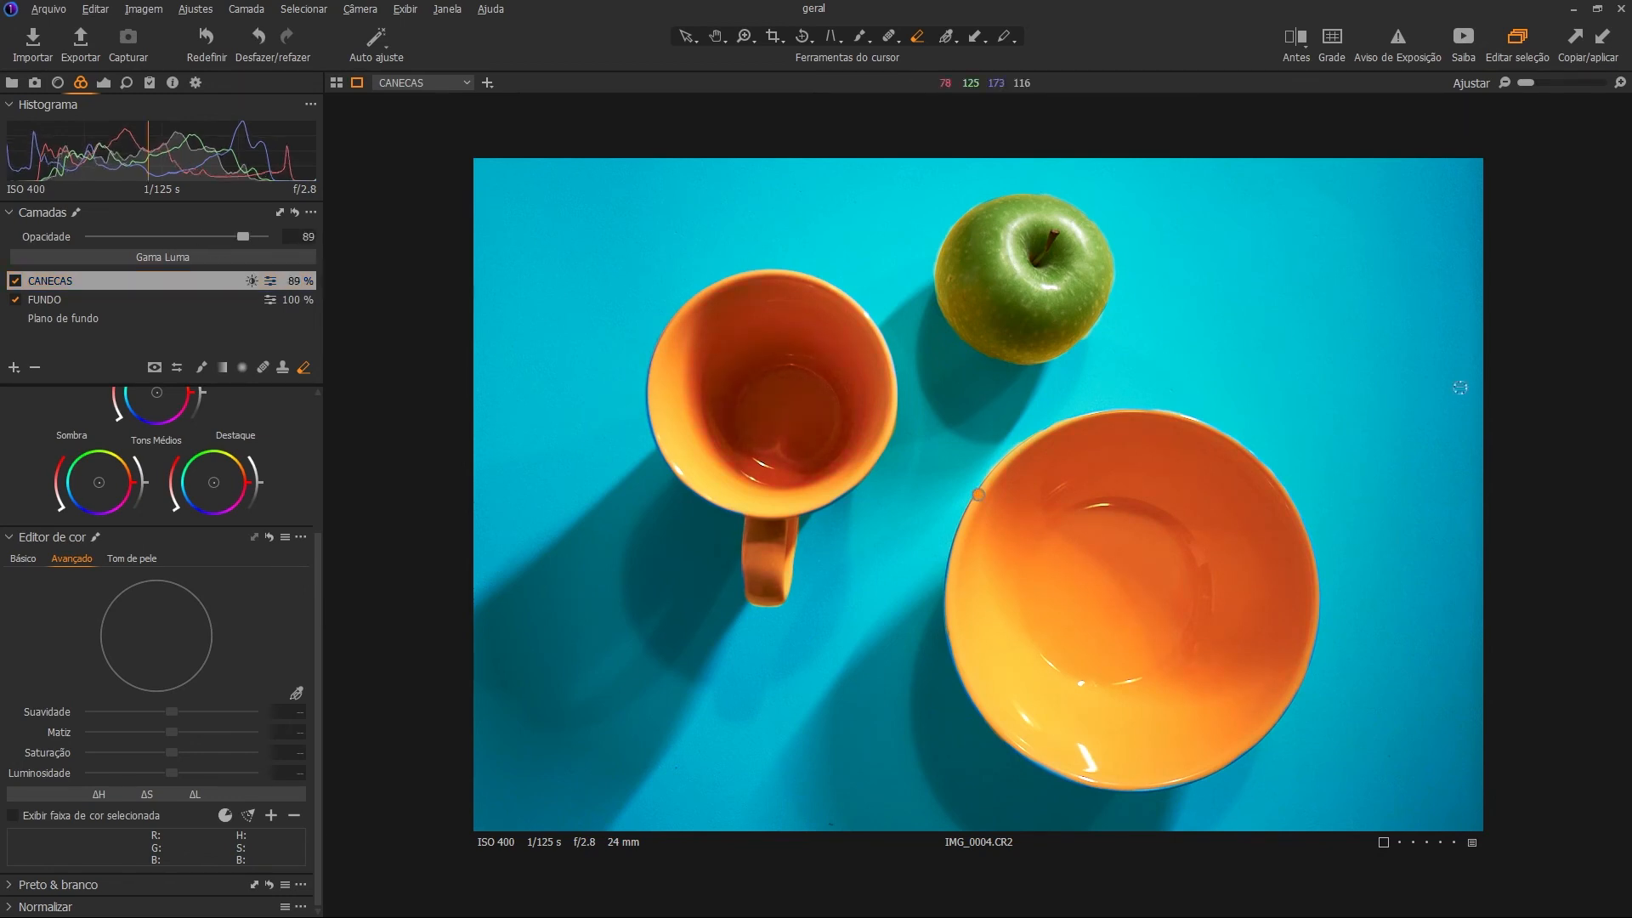